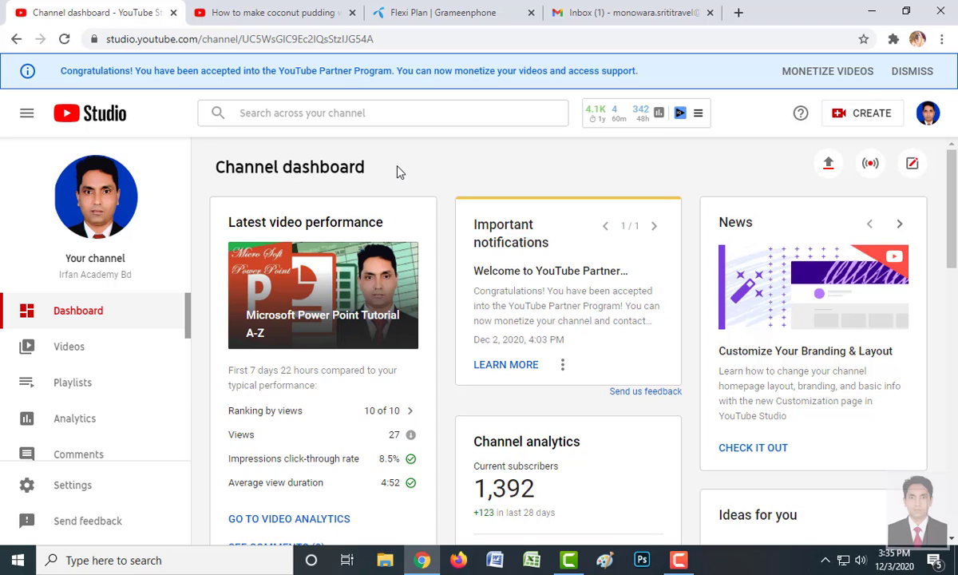
scroll(397, 168, "down", 1)
scroll(397, 169, "up", 1)
scroll(443, 190, "down", 3)
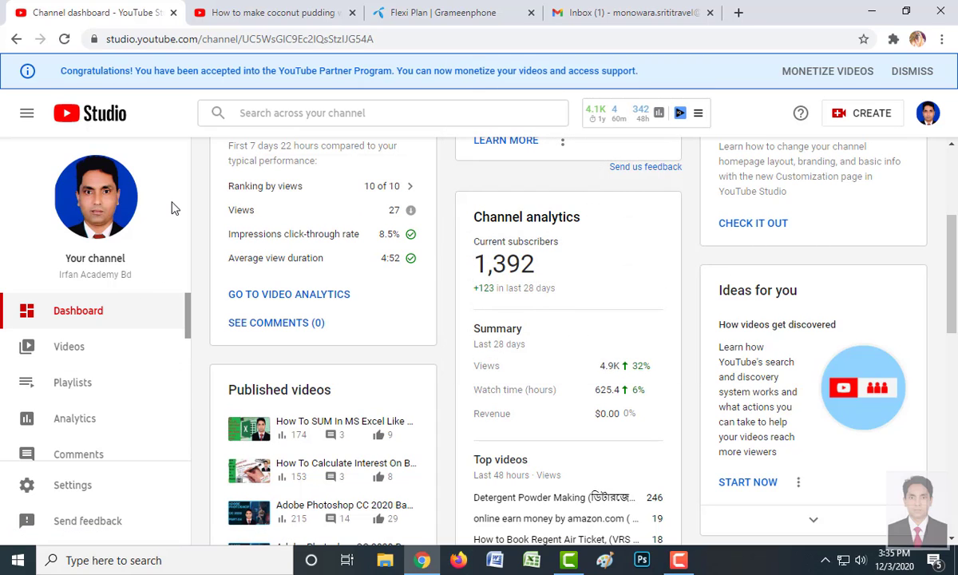
scroll(955, 275, "up", 2)
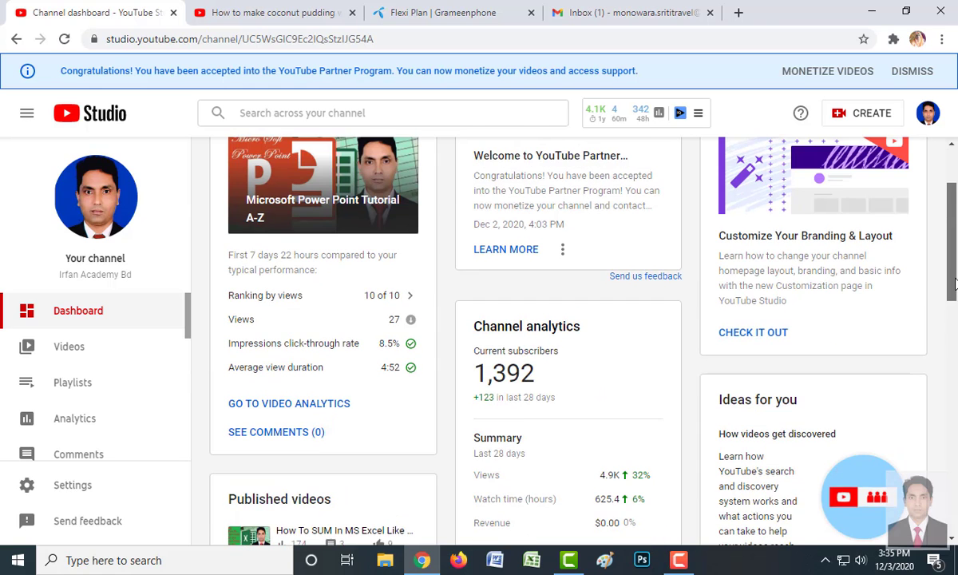
scroll(954, 275, "up", 2)
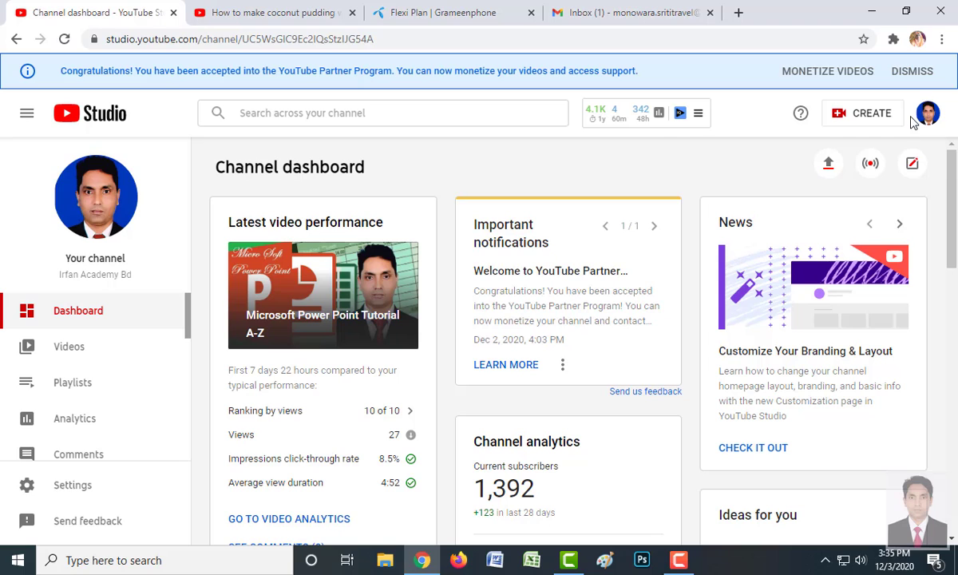
- Open the channel's monetization overview and look through its monetization options and Partner Program section
scroll(79, 351, "down", 3)
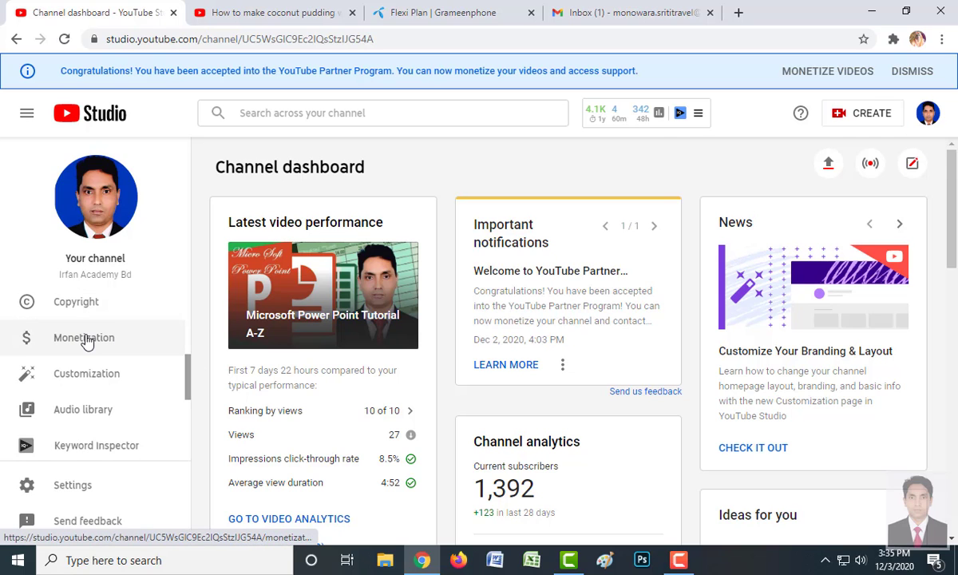
left_click(86, 339)
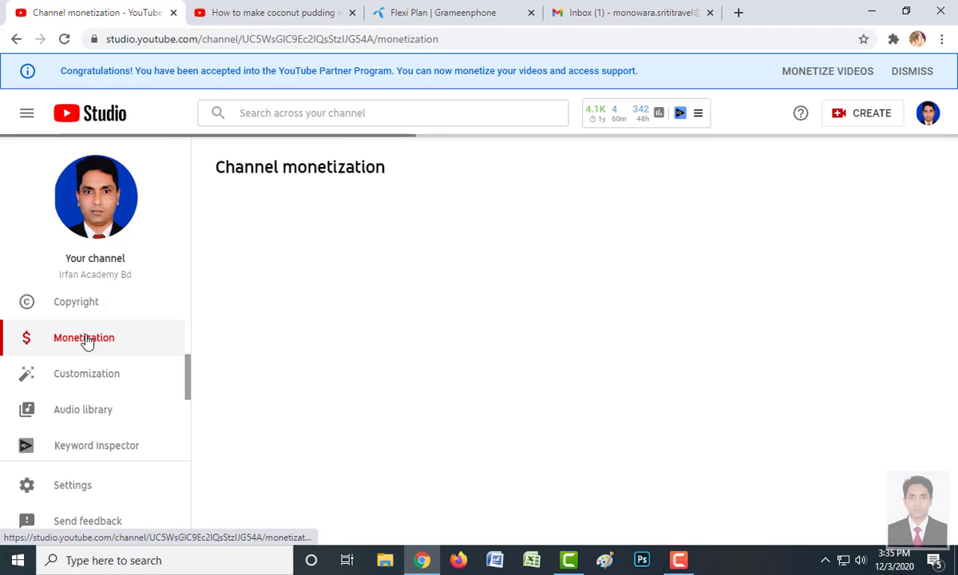
scroll(321, 304, "down", 3)
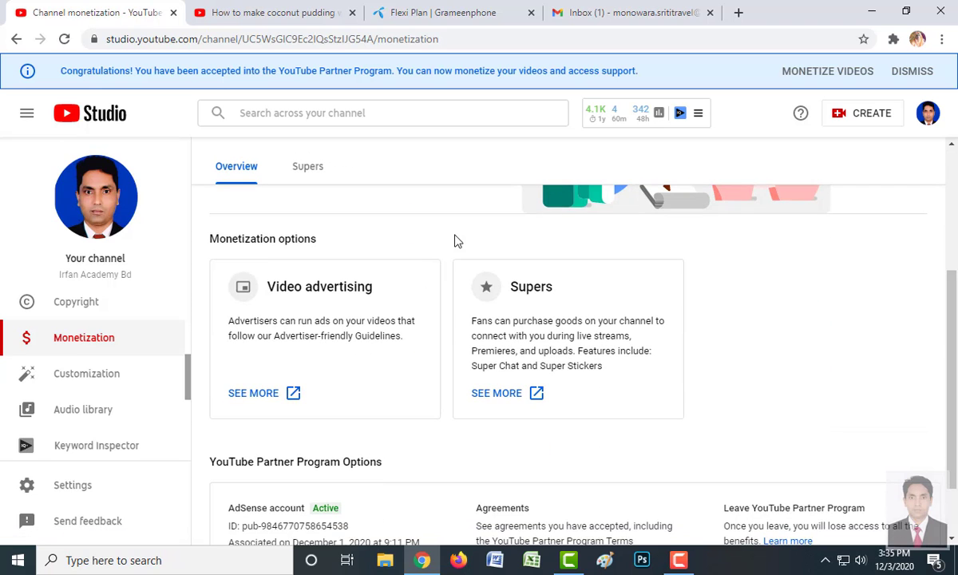
scroll(451, 231, "up", 2)
scroll(447, 226, "up", 2)
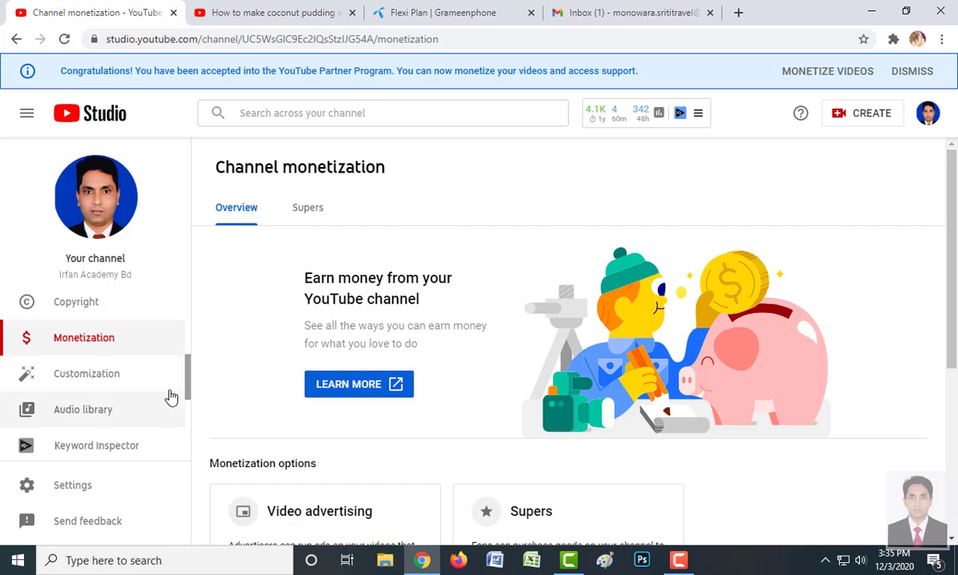
- Open the channel's list of uploaded videos and select every video on the page
left_click_drag(192, 383, 193, 312)
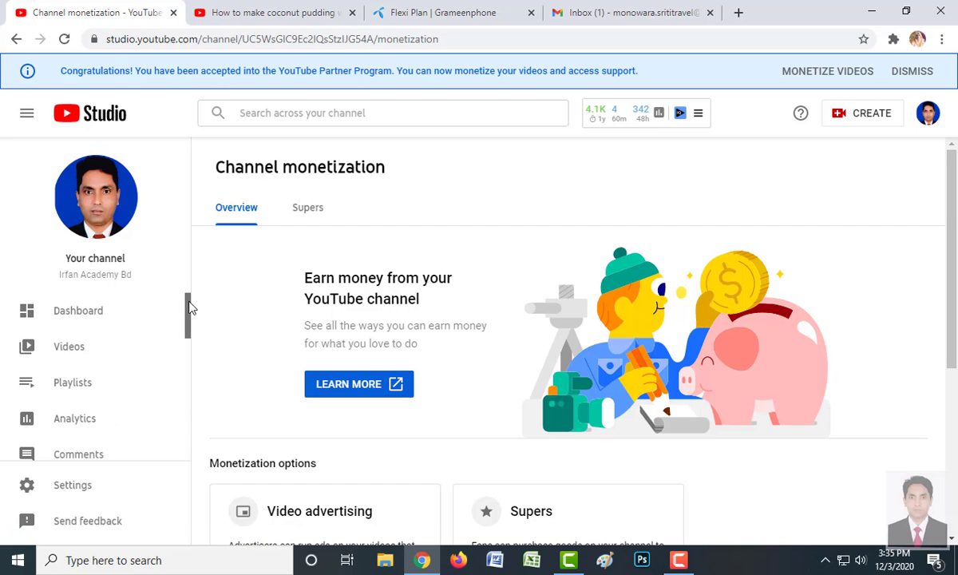
left_click(72, 350)
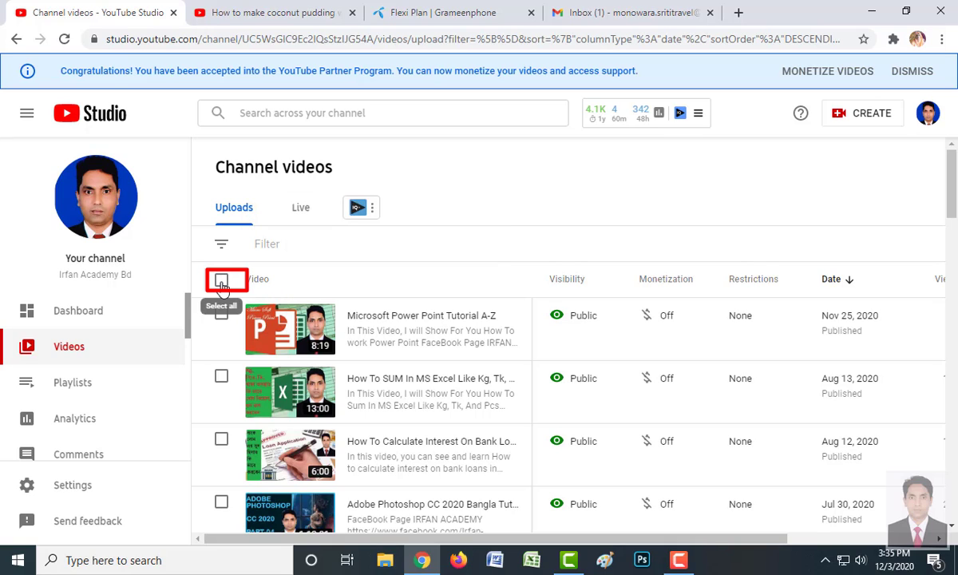
left_click(222, 283)
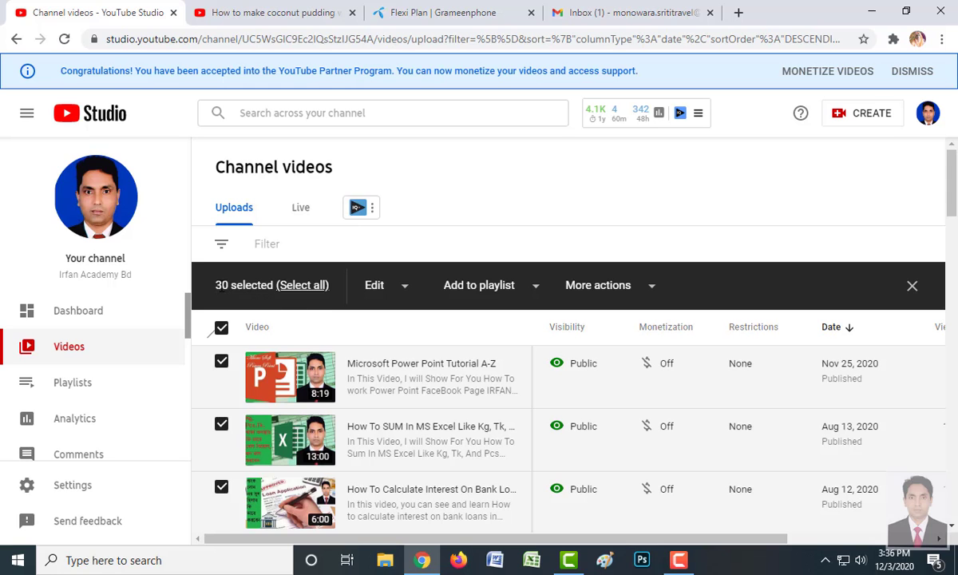
- Set the uploaded videos list to show 50 rows per page
scroll(381, 355, "down", 10)
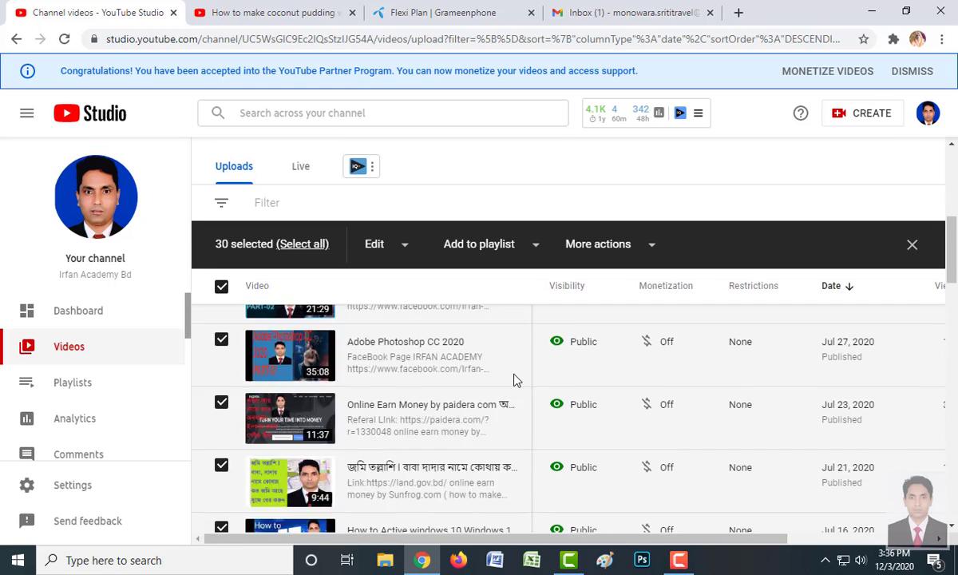
scroll(557, 398, "down", 5)
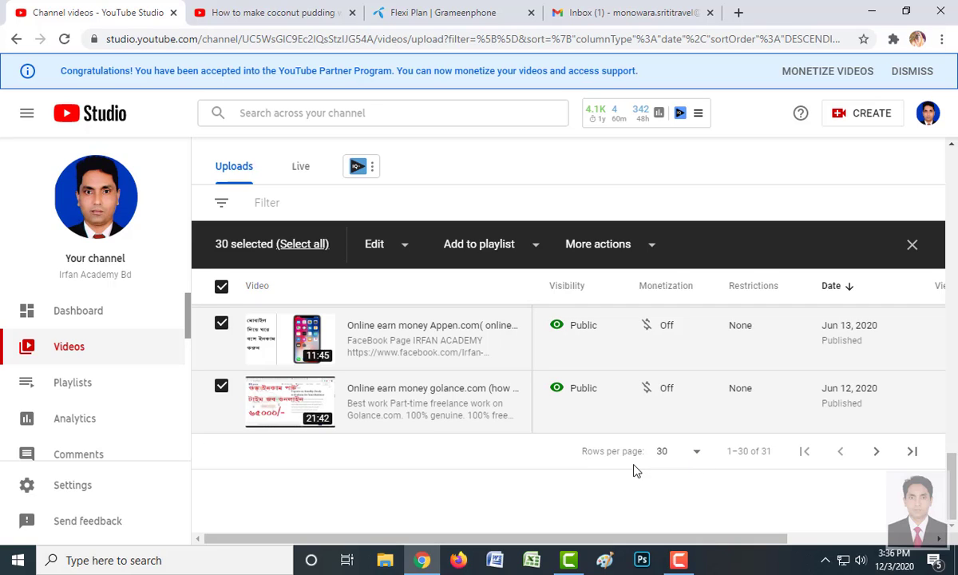
left_click(699, 455)
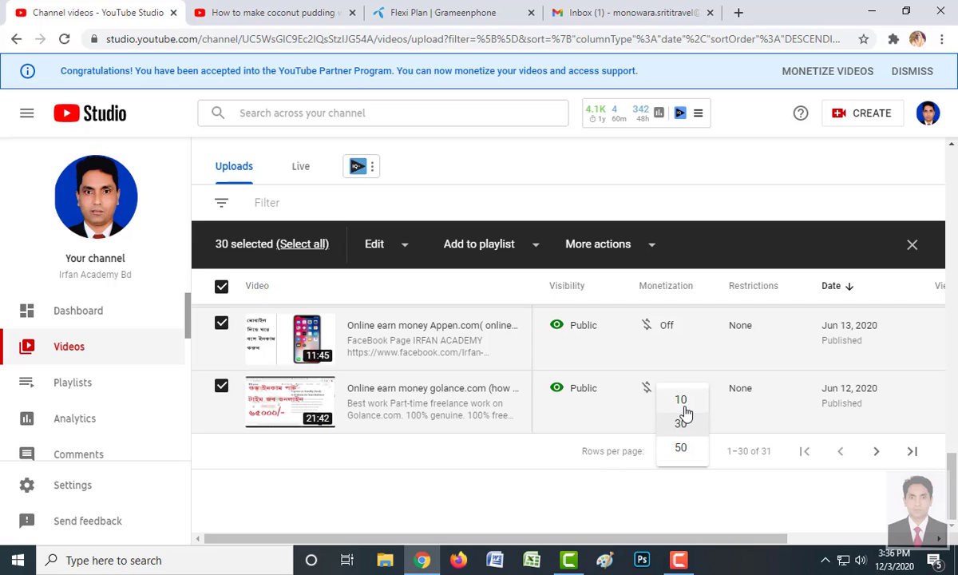
left_click(681, 452)
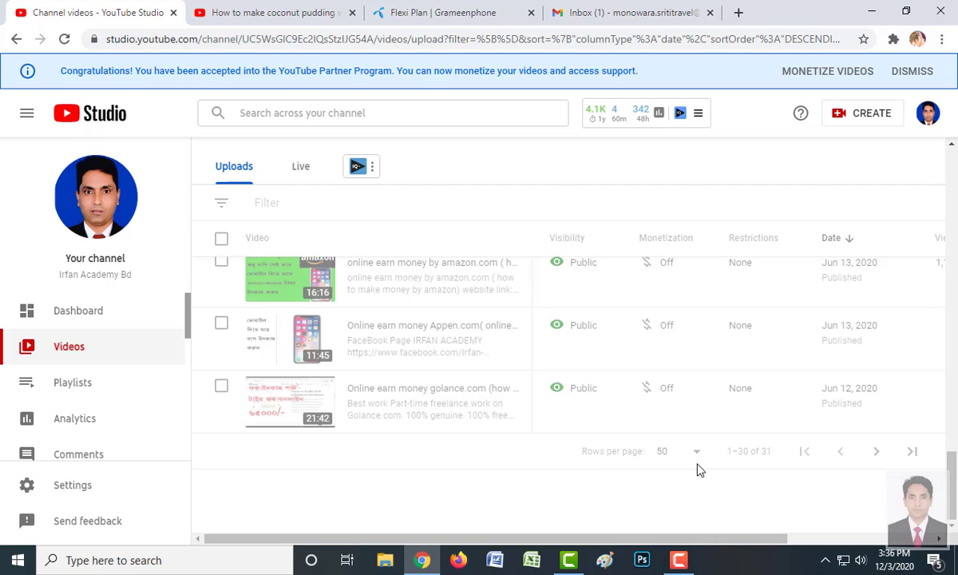
- Permanently delete the copyright-claimed video "Jacquard Machine Programming Tutorial Part-1", acknowledging that deletion can't be undone
scroll(319, 420, "down", 1)
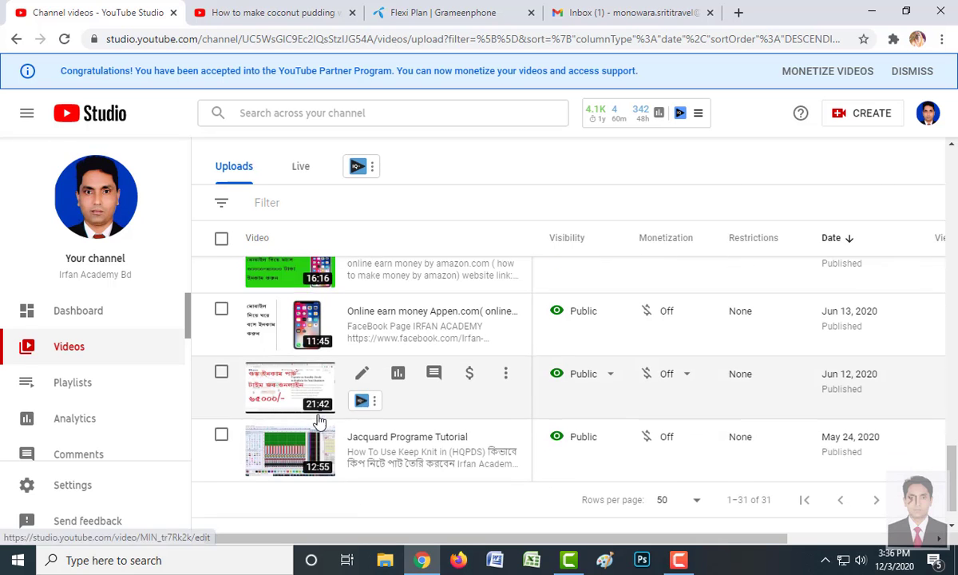
scroll(367, 396, "up", 10)
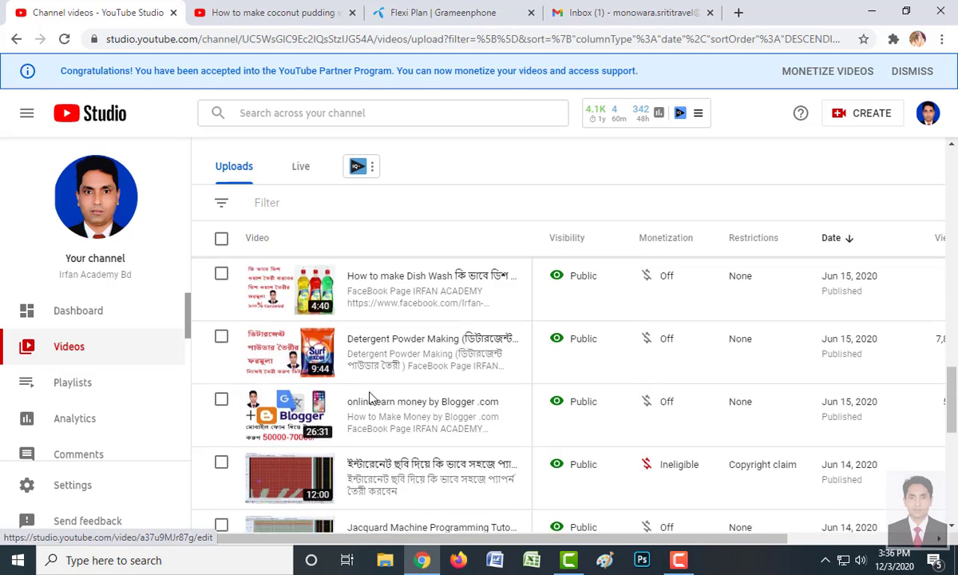
scroll(370, 399, "down", 4)
scroll(370, 395, "down", 5)
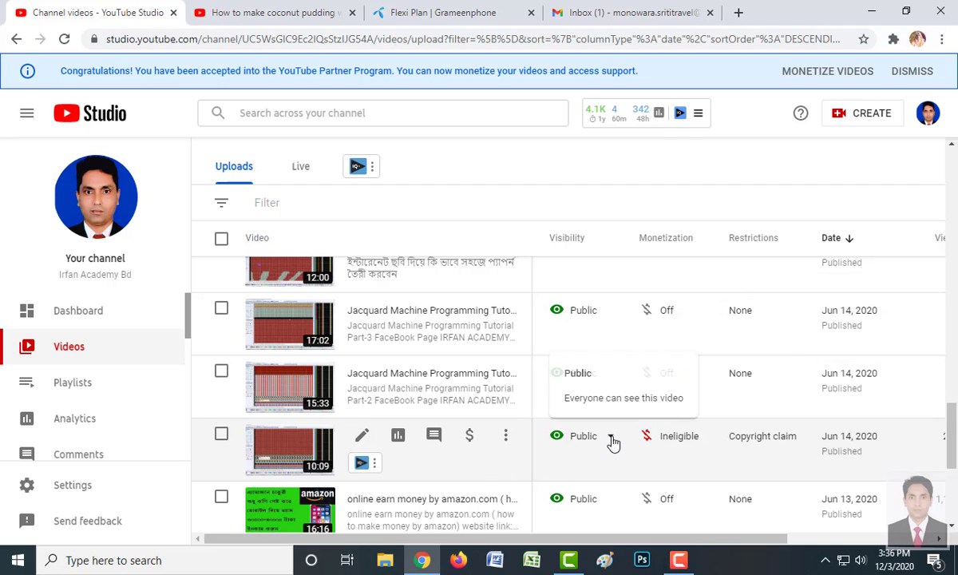
left_click(221, 436)
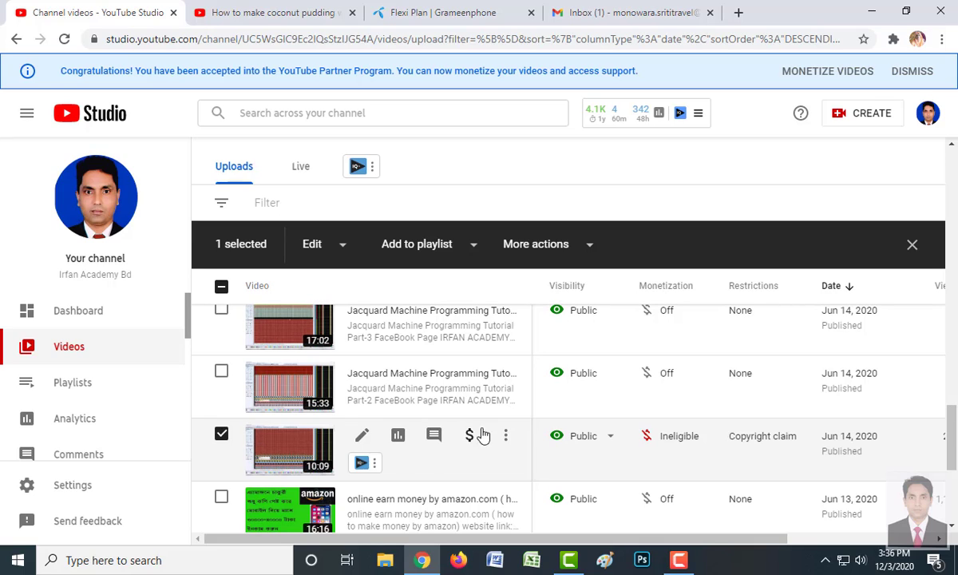
left_click(506, 436)
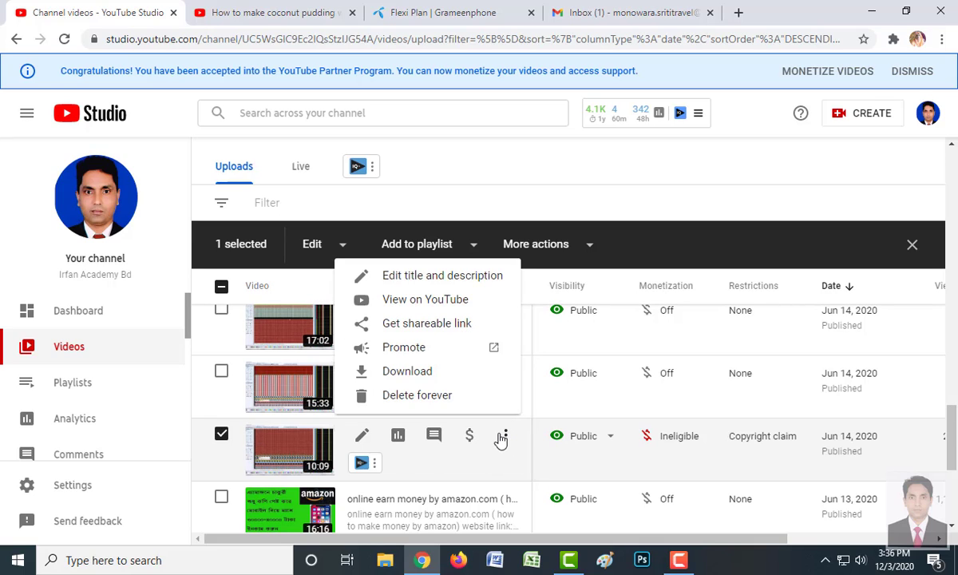
left_click(413, 400)
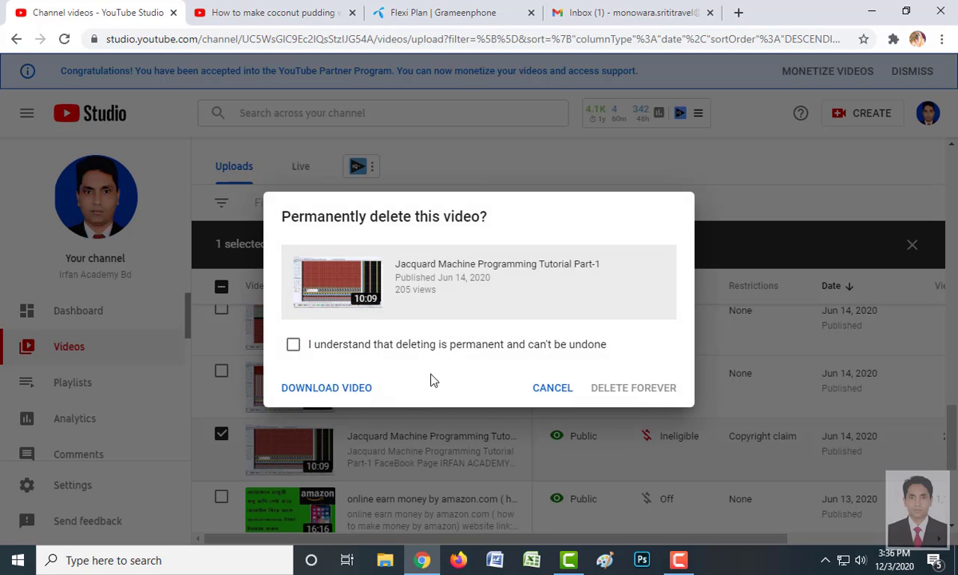
left_click(373, 346)
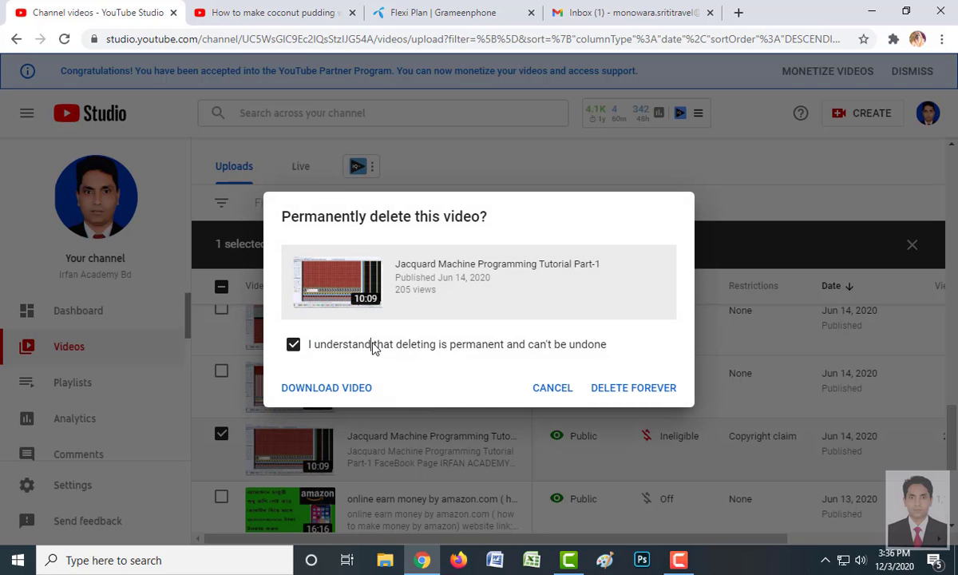
left_click(607, 395)
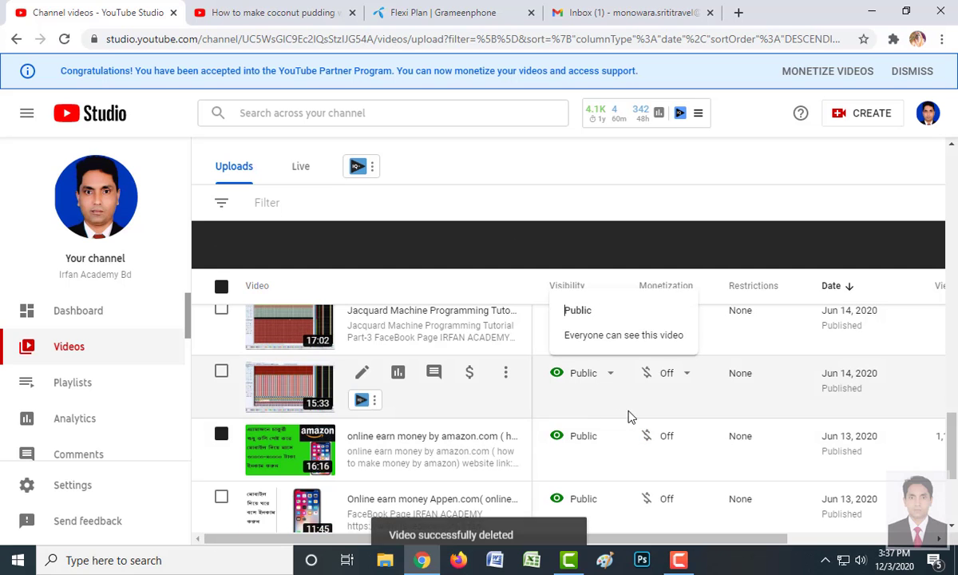
- Check the monetization status and restrictions of the remaining videos throughout the uploads list
scroll(629, 415, "up", 10)
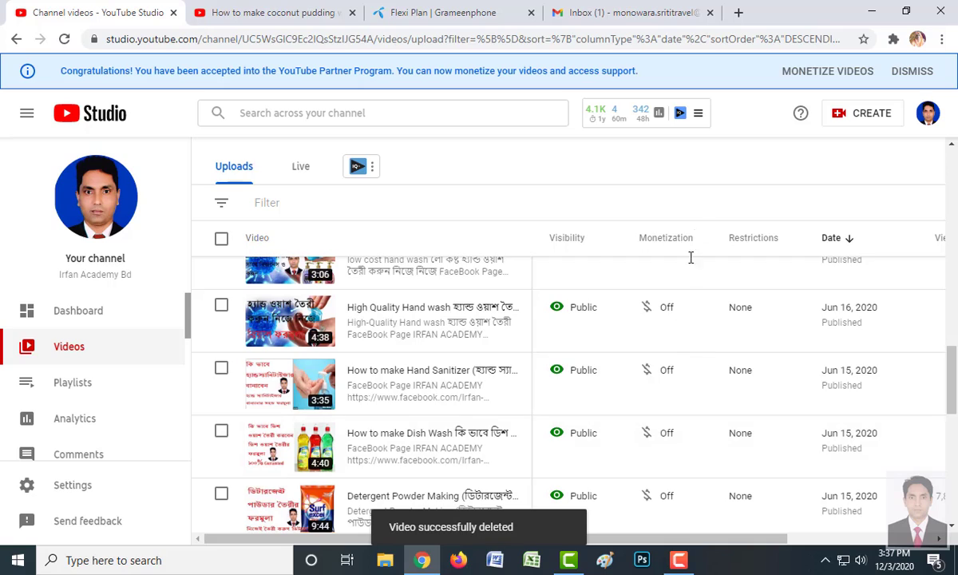
scroll(682, 352, "up", 5)
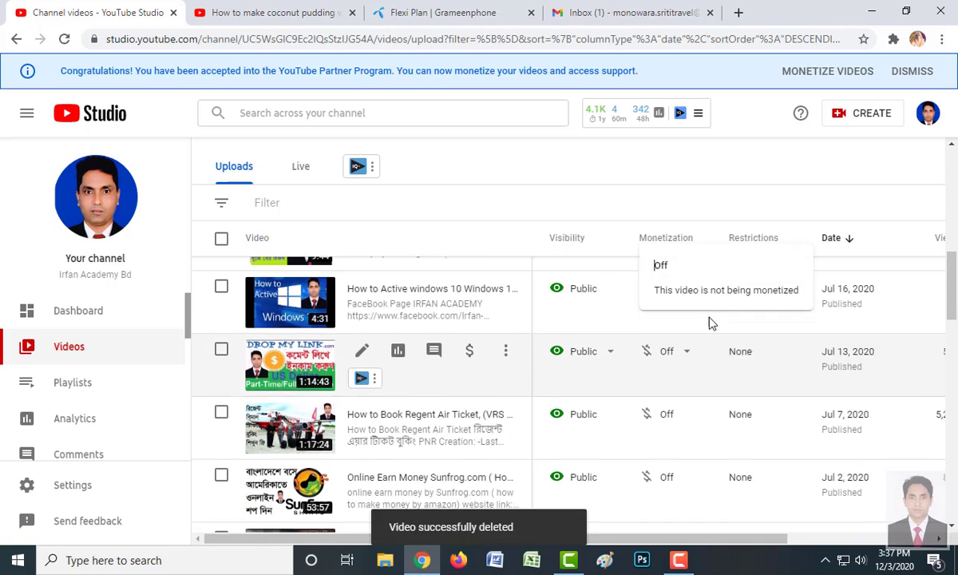
scroll(700, 338, "up", 8)
scroll(669, 352, "down", 8)
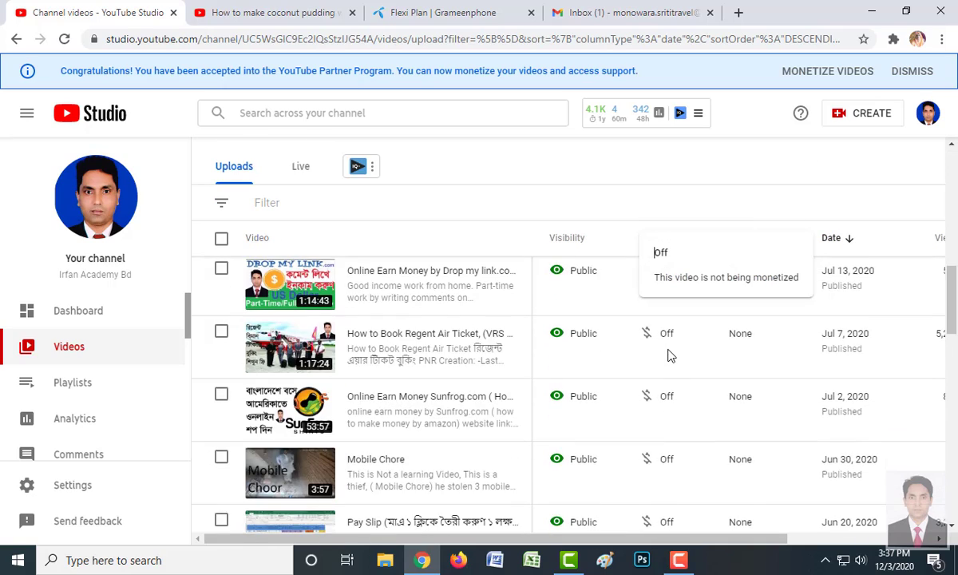
scroll(670, 356, "down", 12)
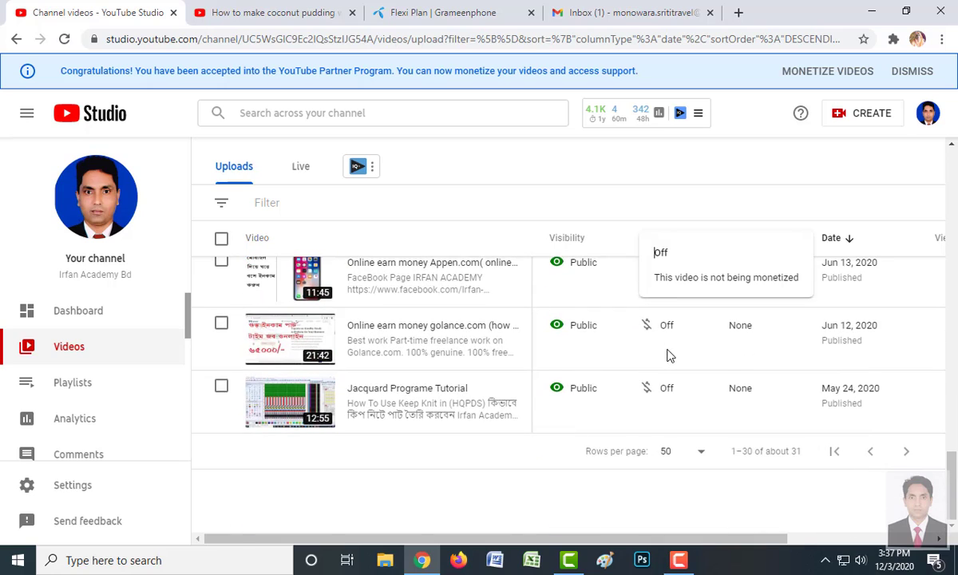
scroll(670, 356, "up", 15)
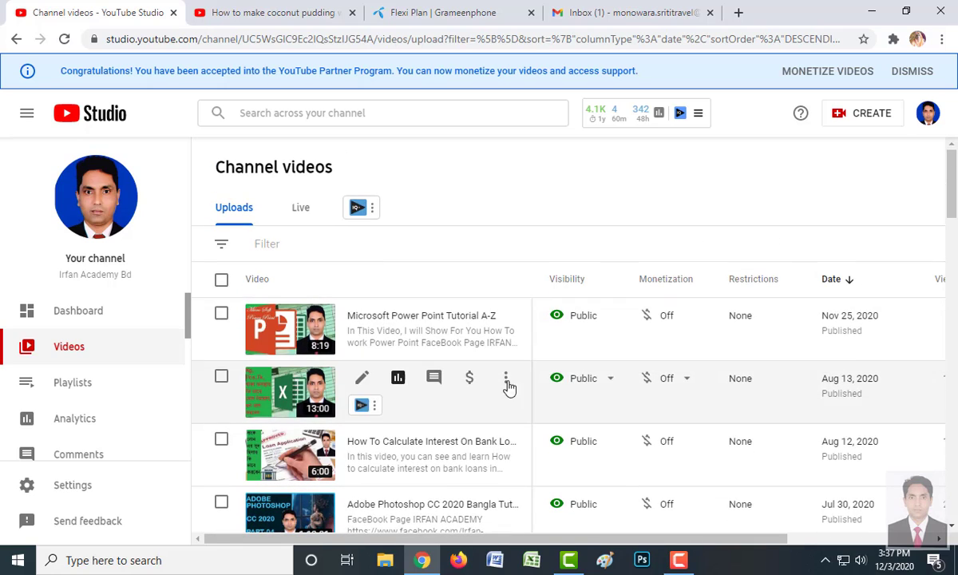
- Choose 50 rows per page again for the uploaded videos list
scroll(591, 439, "down", 6)
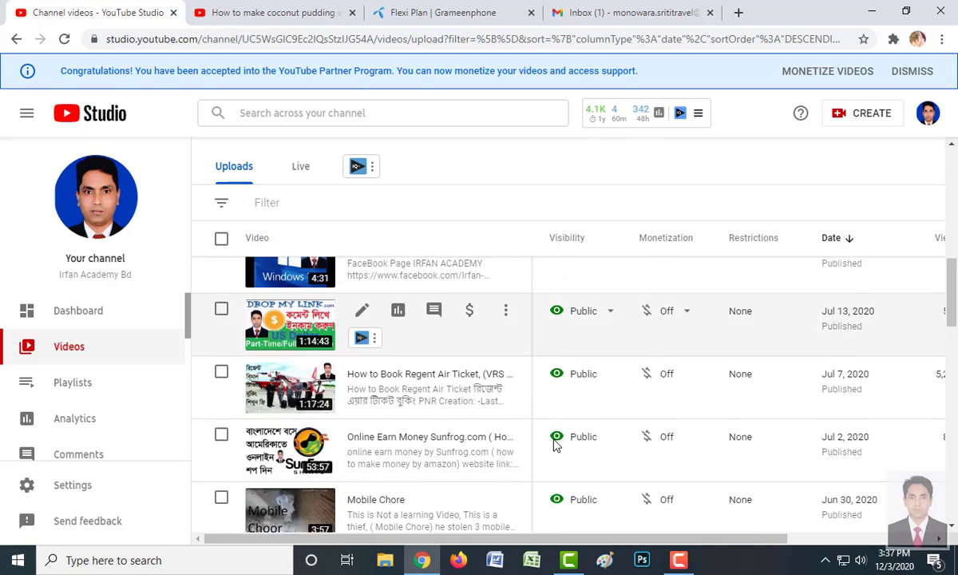
scroll(557, 445, "down", 6)
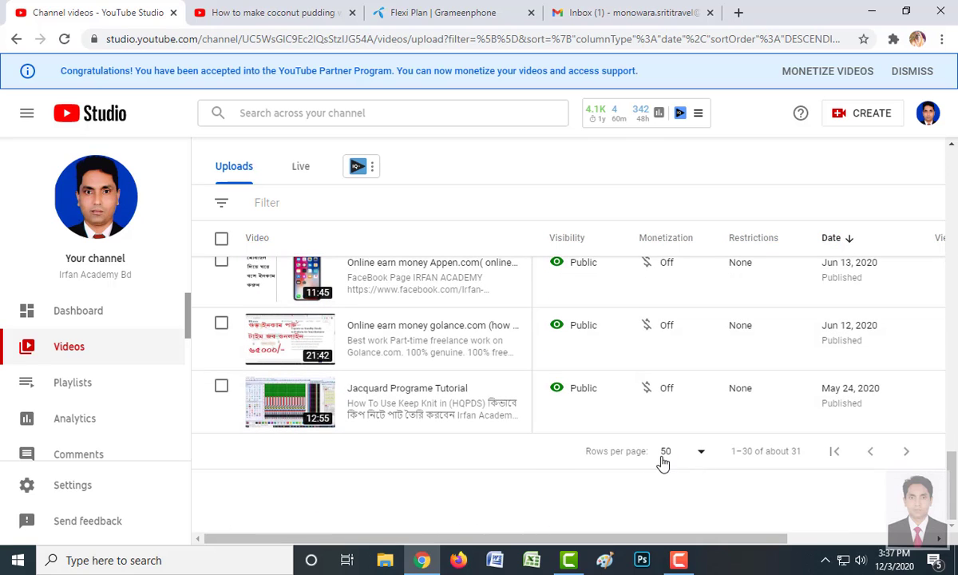
left_click(701, 457)
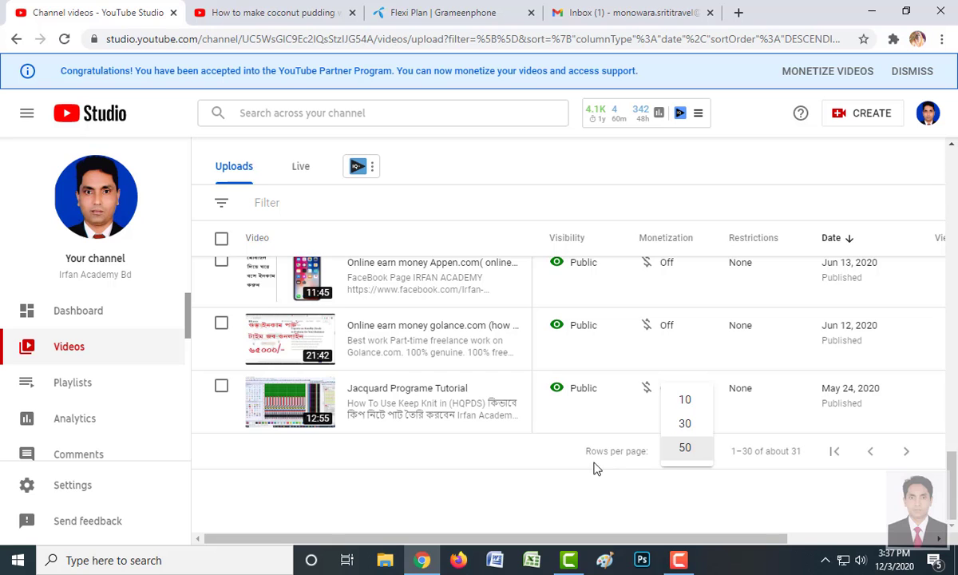
left_click(686, 448)
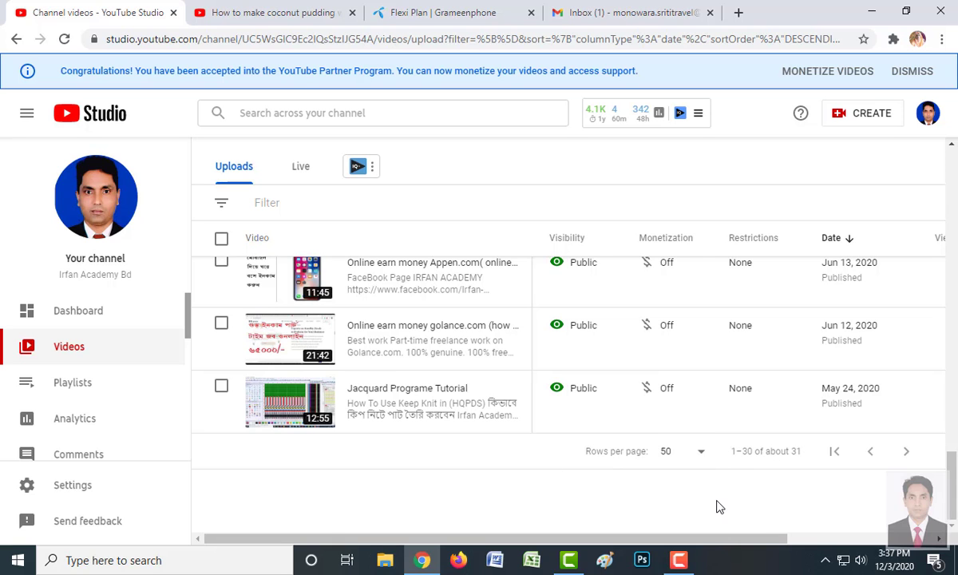
- Select all of the channel's uploaded videos, extending the selection beyond those on the current page
scroll(693, 489, "up", 20)
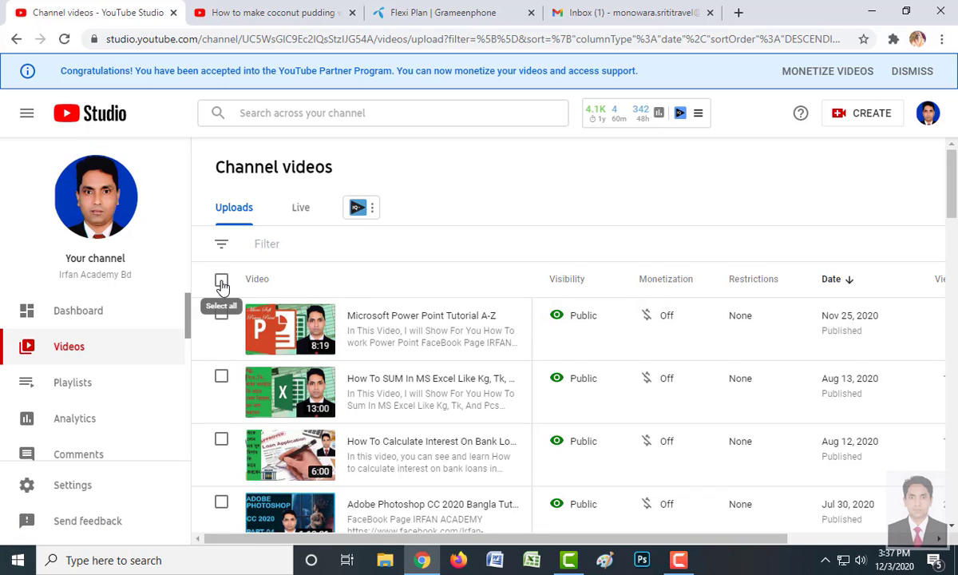
left_click(222, 282)
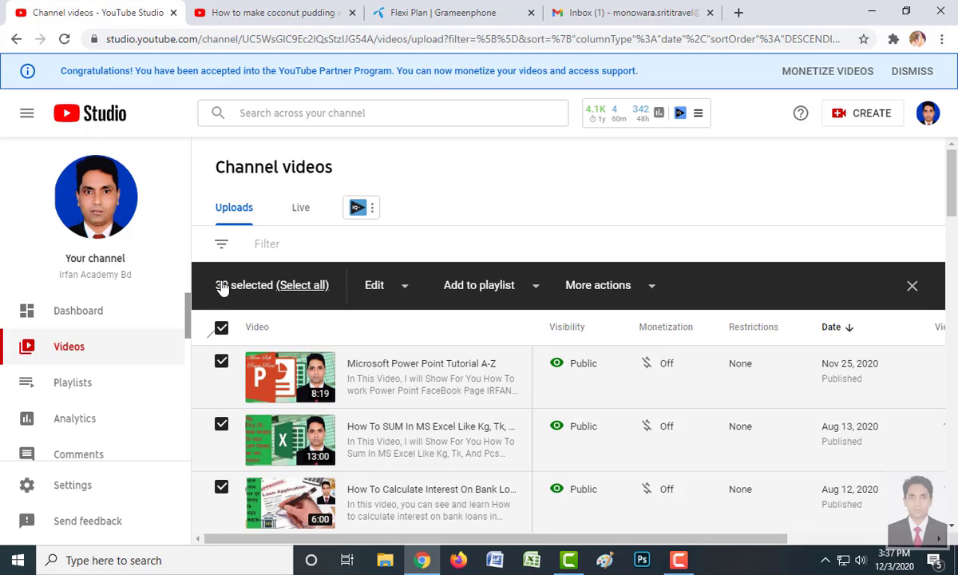
left_click(300, 292)
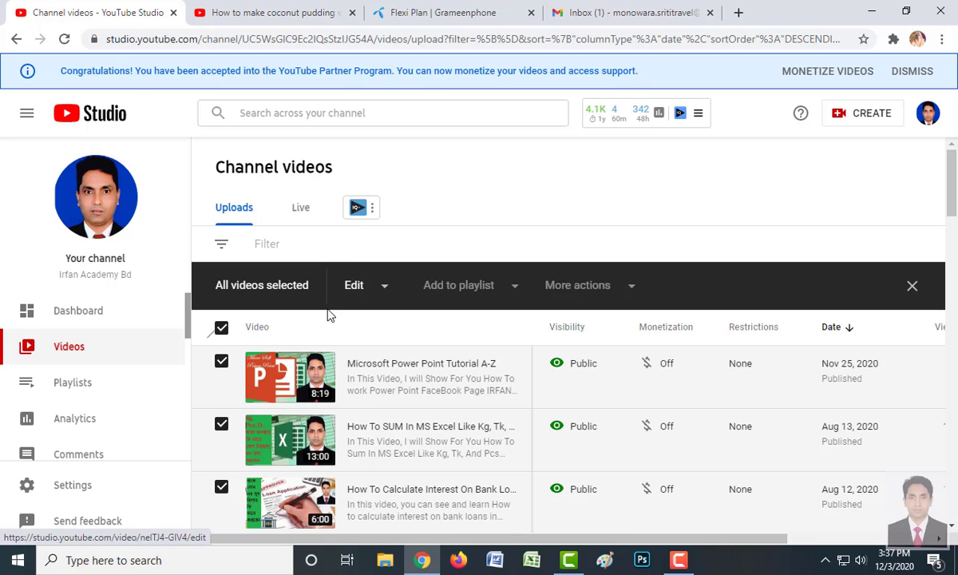
scroll(266, 345, "down", 5)
scroll(266, 345, "up", 5)
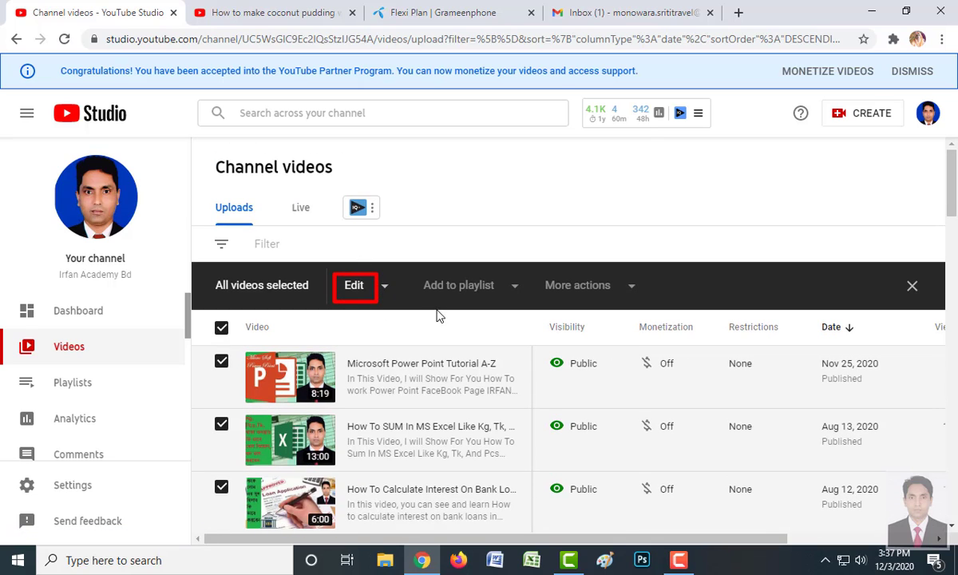
- Start a bulk Monetization edit for all the selected videos and set it to On
left_click(384, 289)
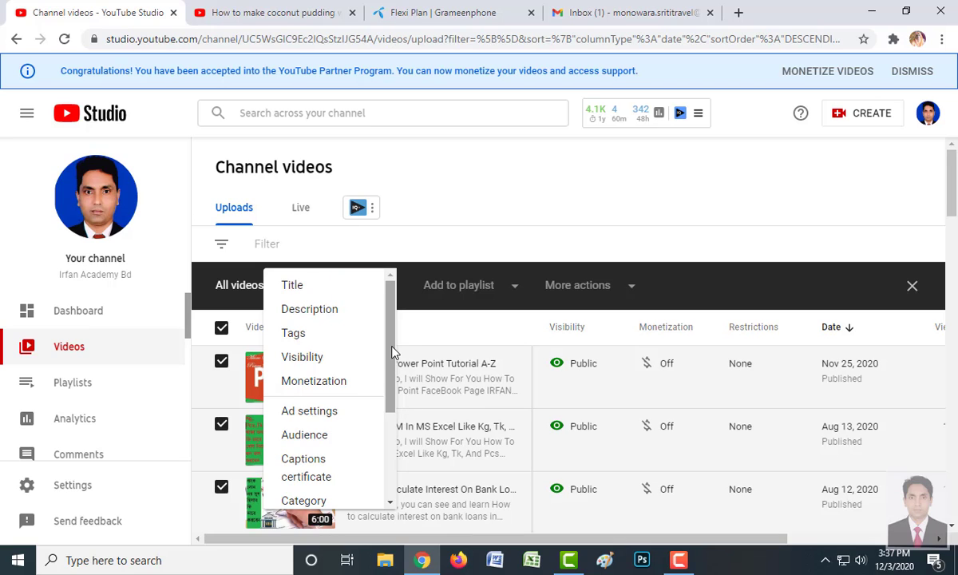
scroll(392, 359, "down", 2)
scroll(391, 372, "up", 1)
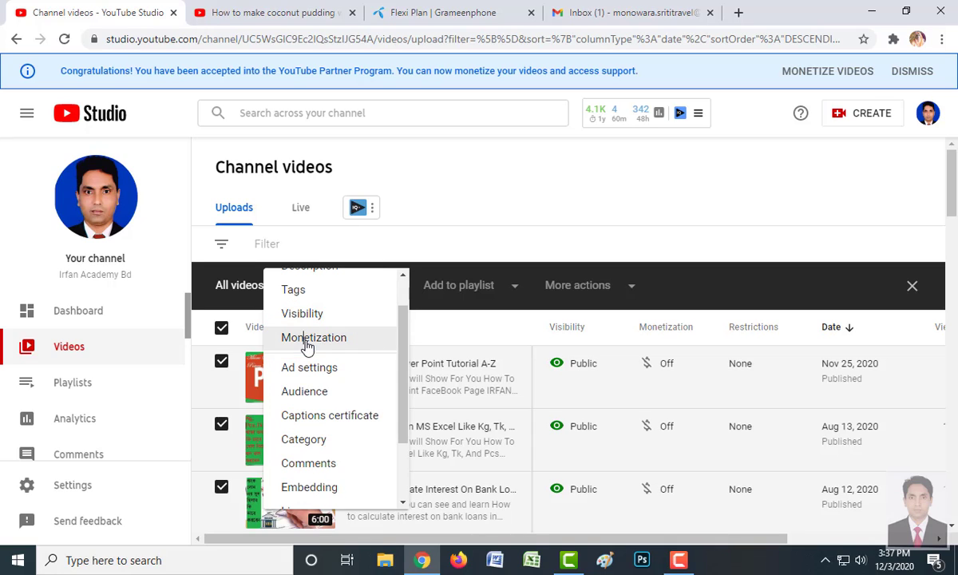
left_click(308, 342)
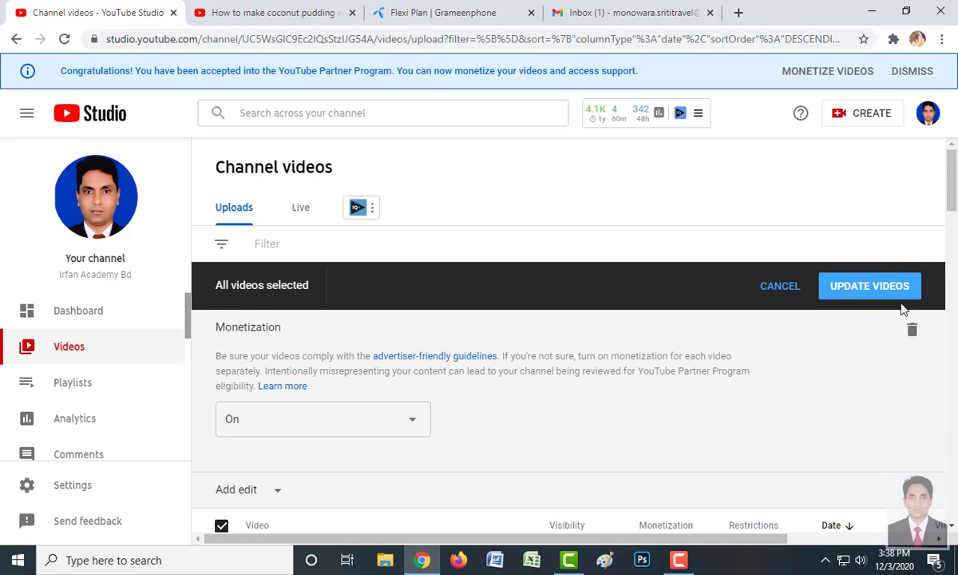
scroll(490, 385, "down", 1)
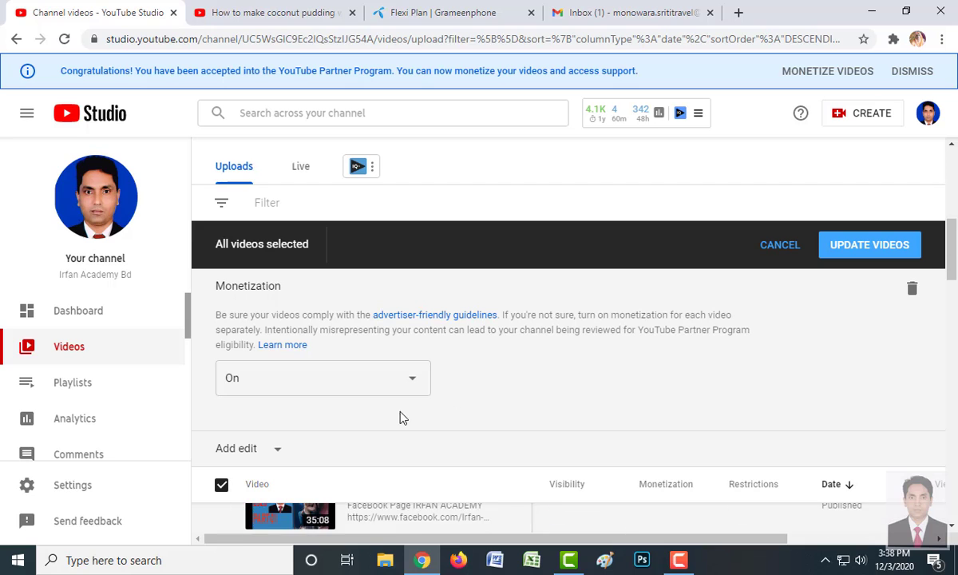
scroll(285, 395, "down", 2)
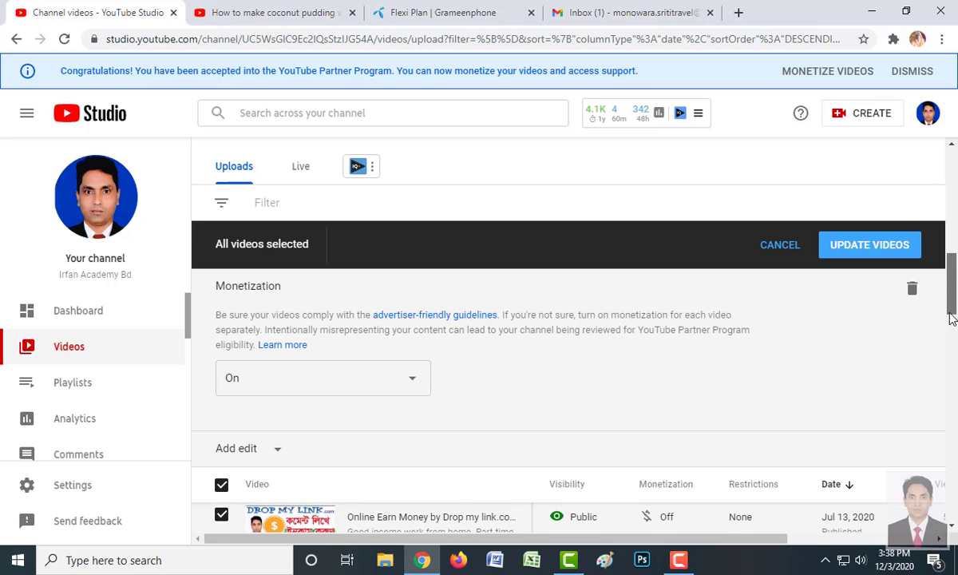
scroll(952, 317, "down", 5)
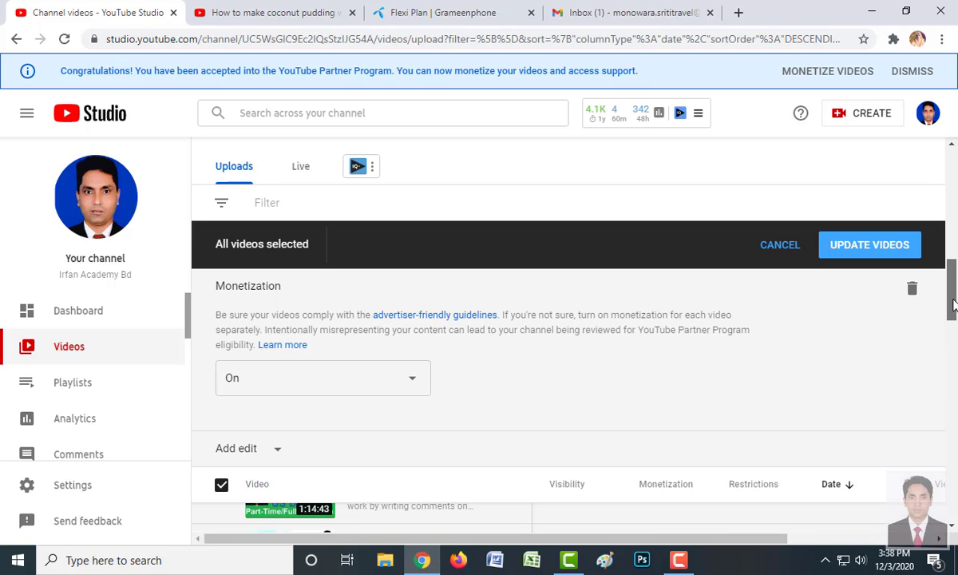
left_click_drag(953, 303, 953, 260)
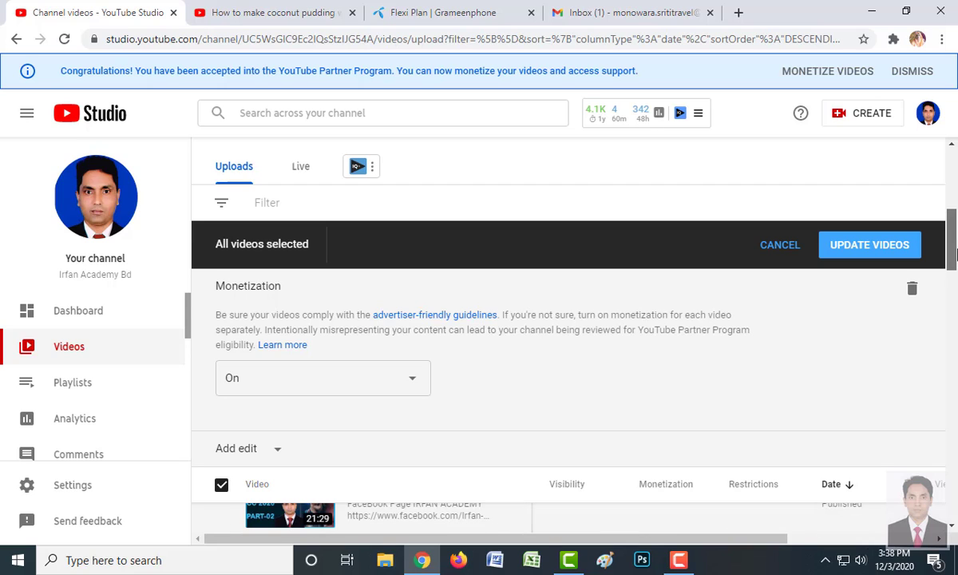
left_click(415, 383)
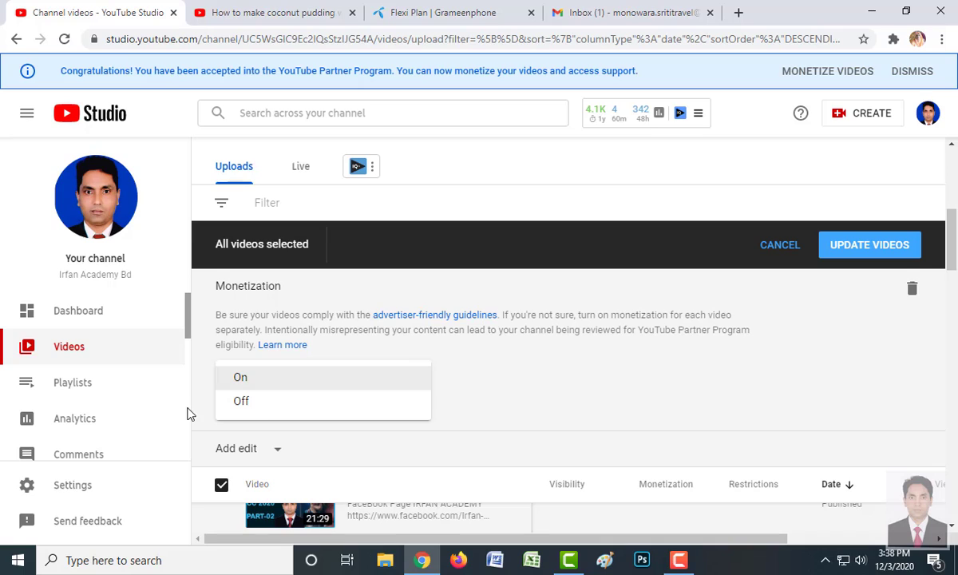
left_click(242, 381)
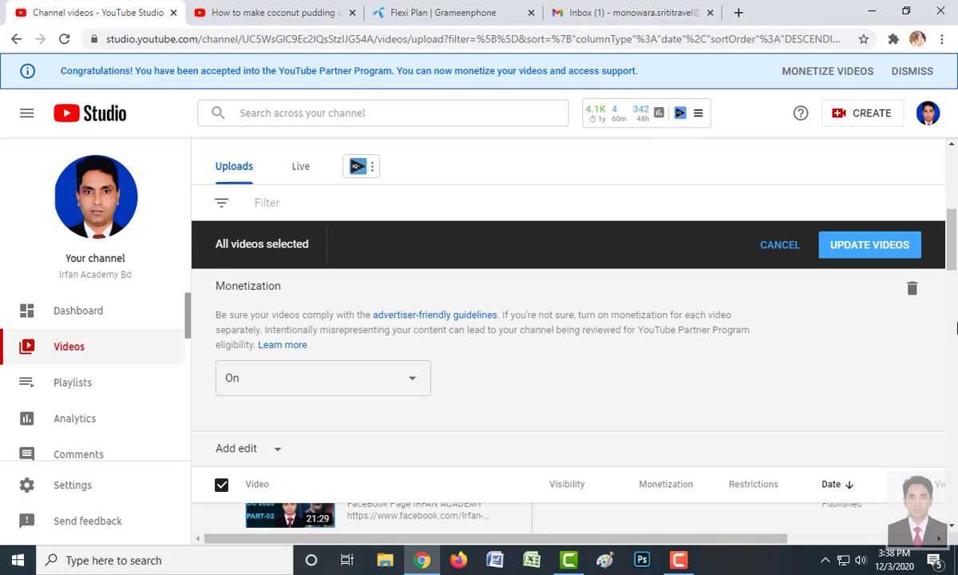
- Apply the monetization update to all selected videos, acknowledging the implications of the action
left_click(852, 250)
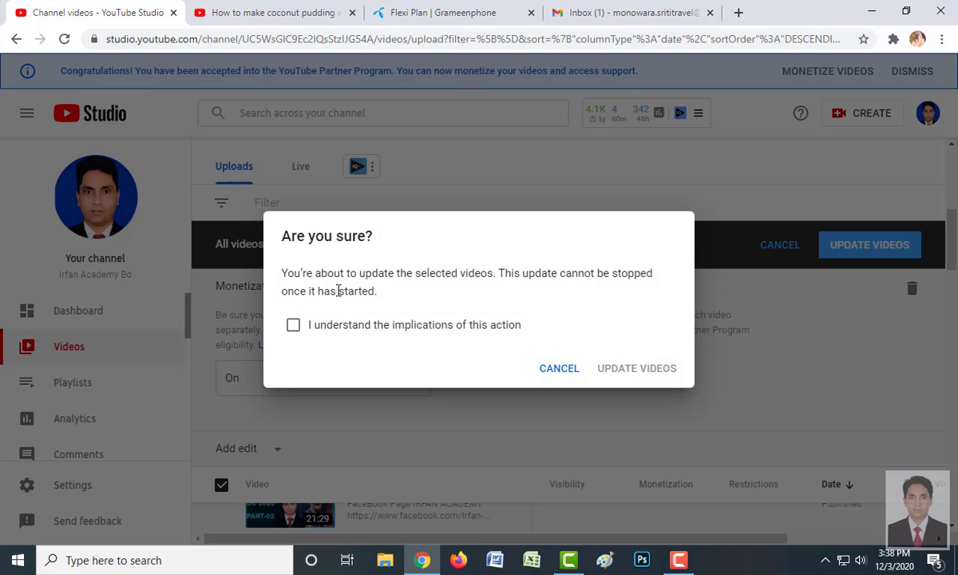
left_click(323, 326)
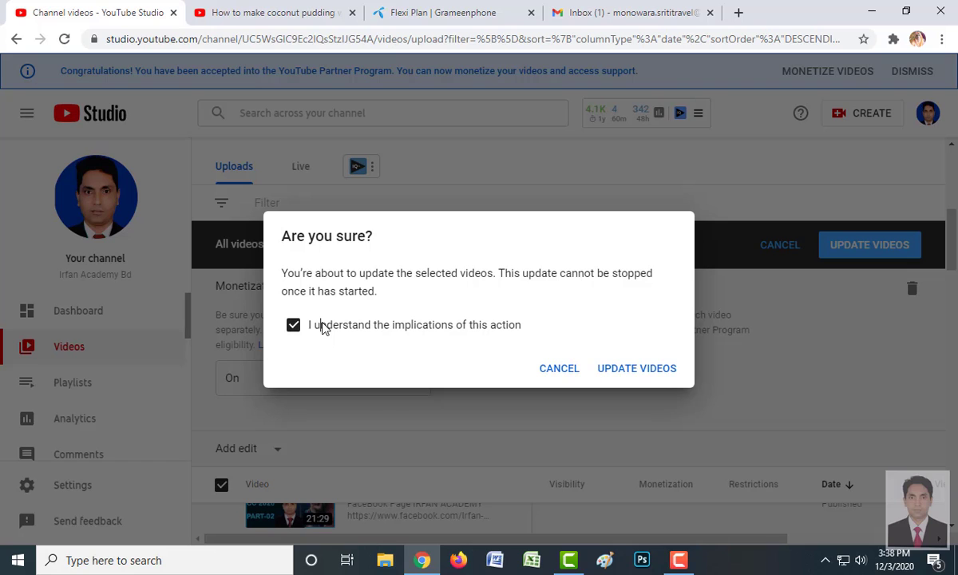
left_click(632, 372)
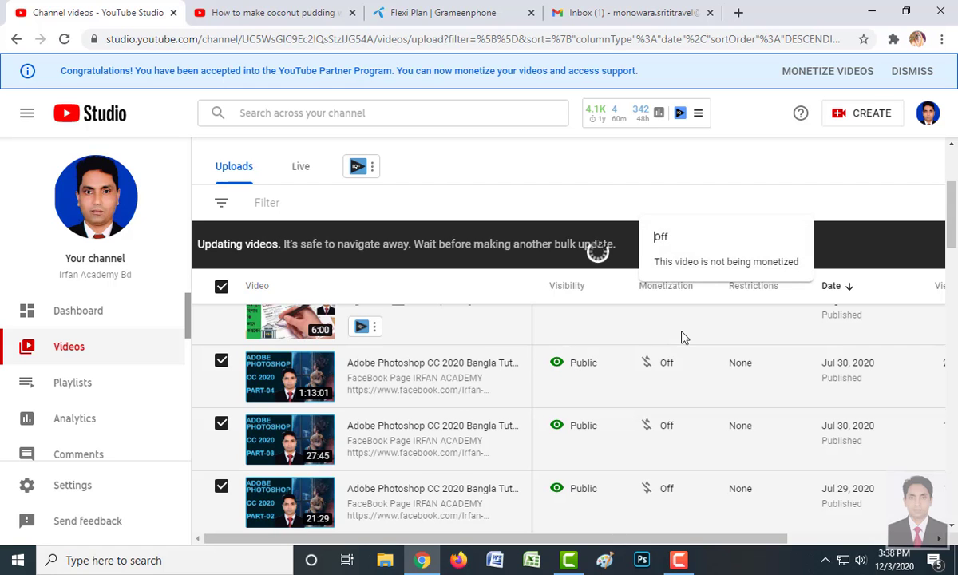
- Run the bulk Monetization edit again with On for all selected videos, confirming that its implications are understood
scroll(510, 312, "down", 1)
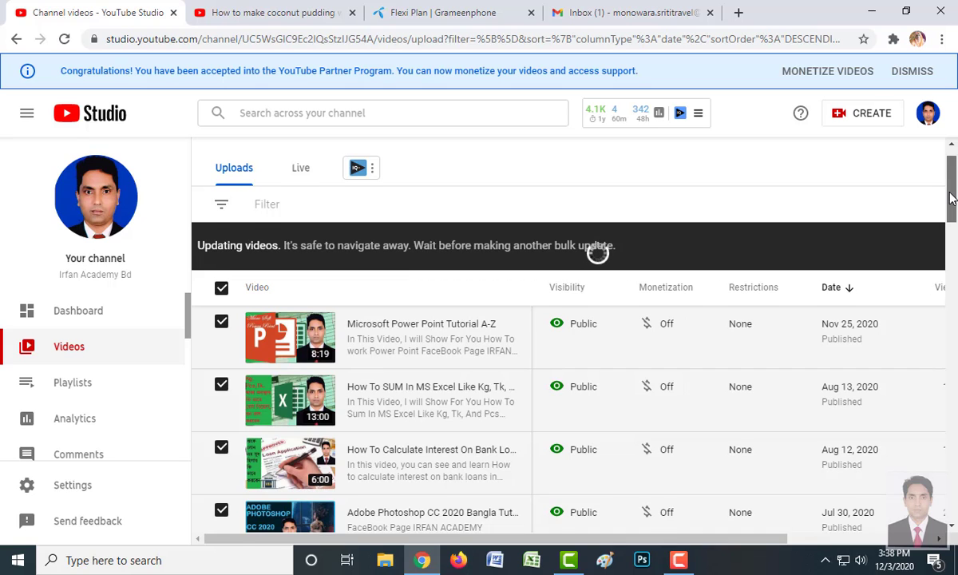
scroll(951, 199, "down", 1)
scroll(952, 200, "up", 2)
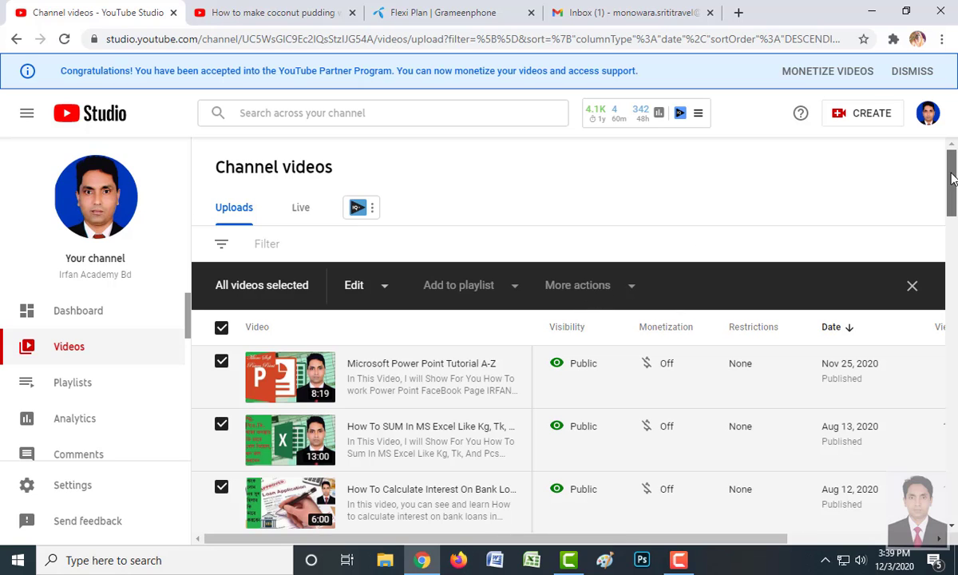
scroll(950, 180, "down", 1)
scroll(950, 180, "up", 1)
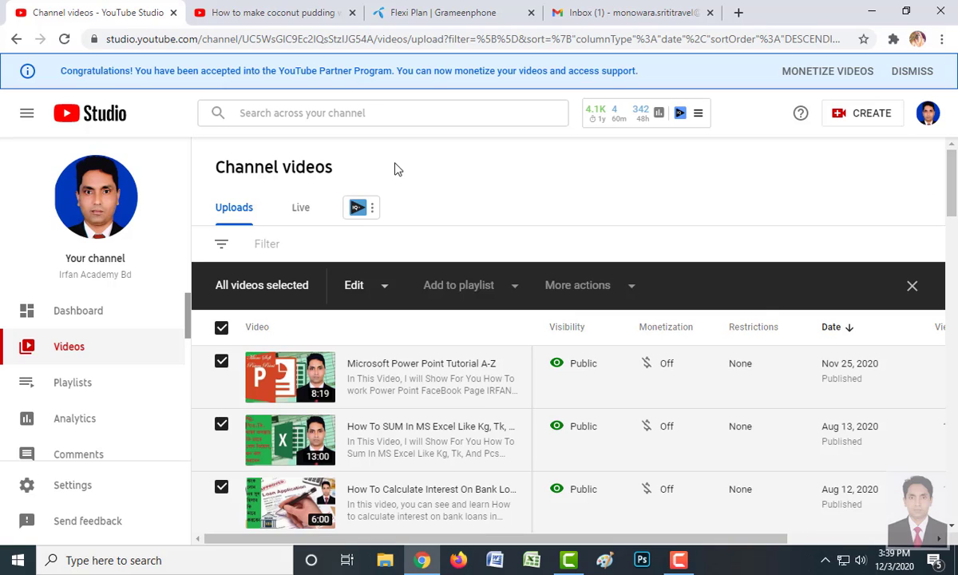
left_click(387, 292)
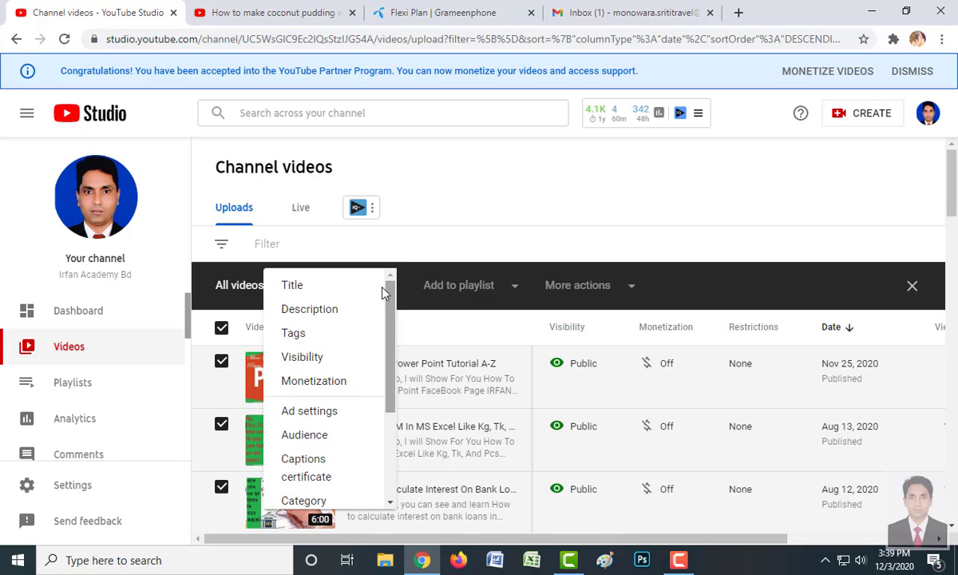
left_click(308, 384)
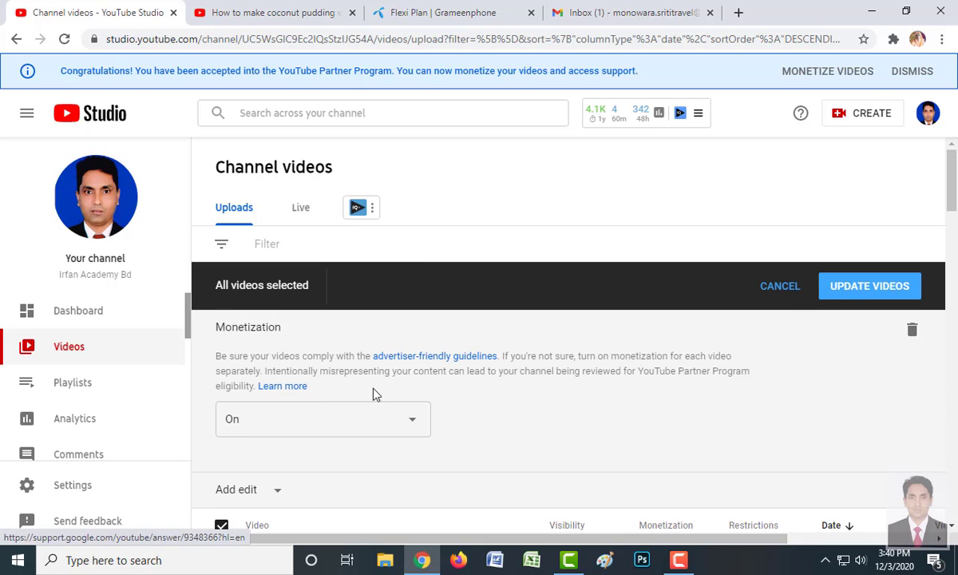
left_click(851, 301)
left_click(388, 325)
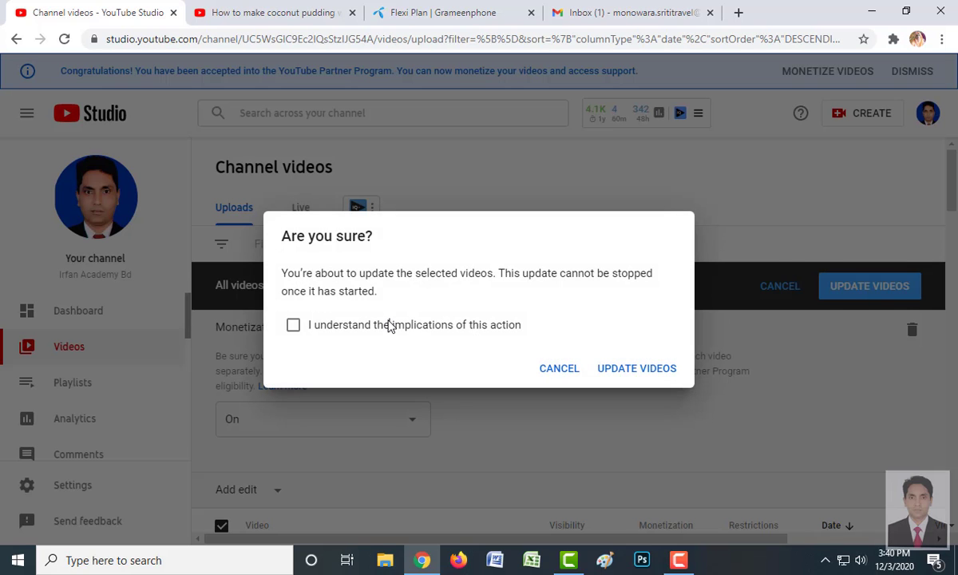
left_click(637, 369)
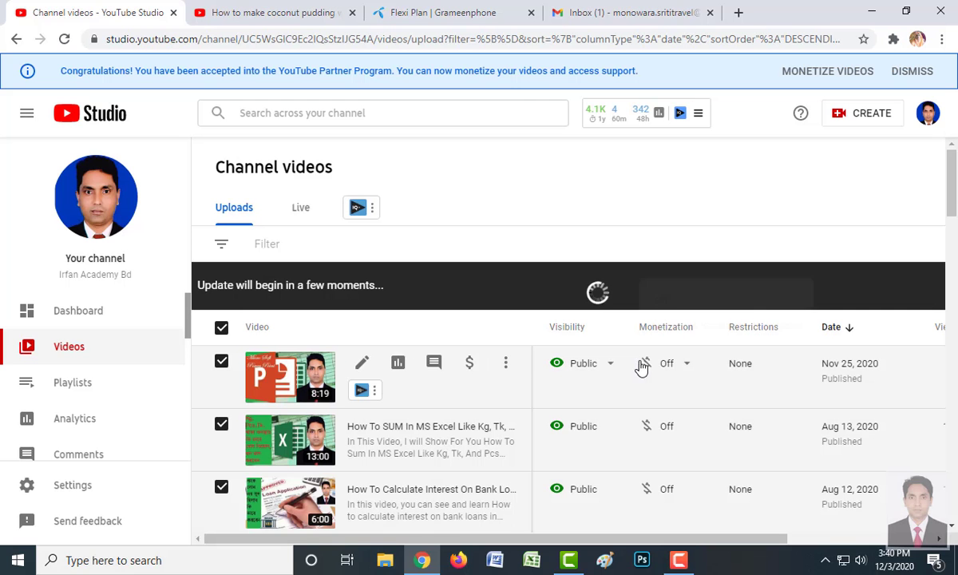
- Reload the channel videos page and check the monetization status and restrictions throughout the uploads list
scroll(741, 216, "down", 5)
scroll(741, 216, "down", 10)
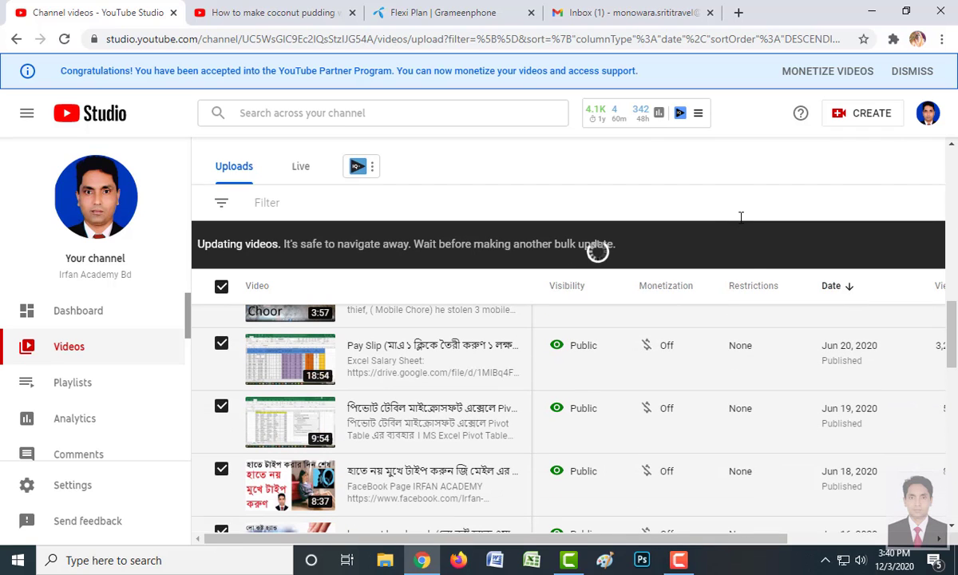
mouse_move(772, 402)
scroll(756, 203, "up", 3)
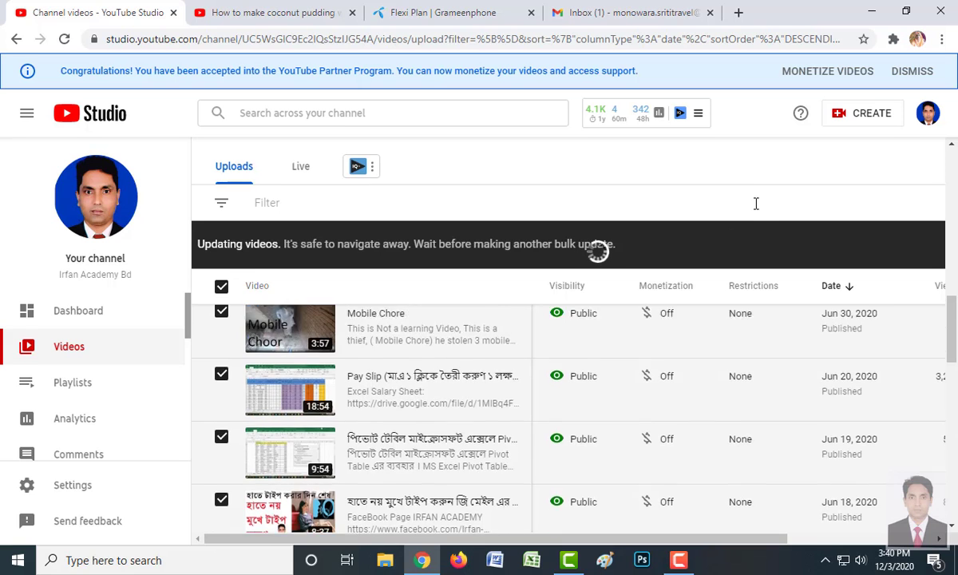
scroll(756, 204, "up", 10)
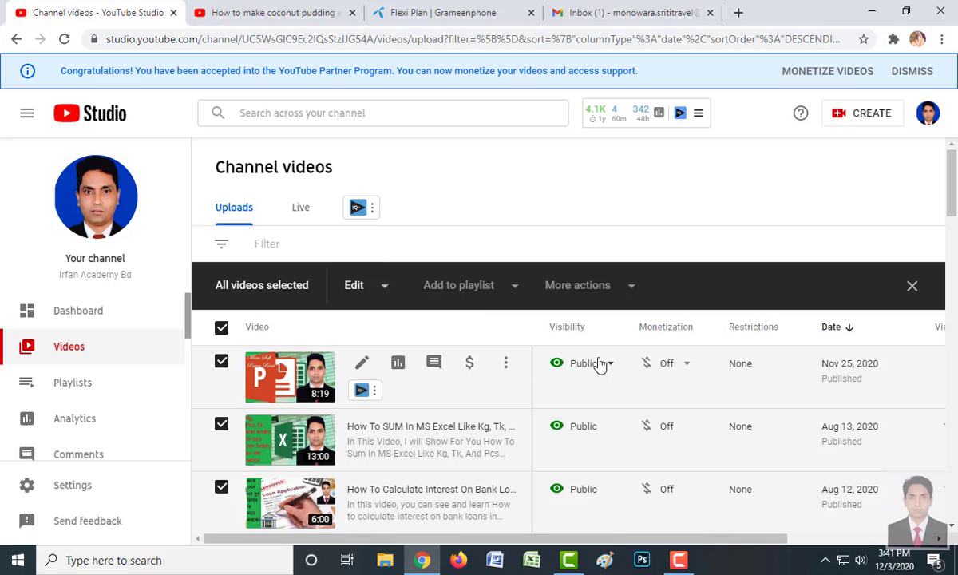
left_click(65, 40)
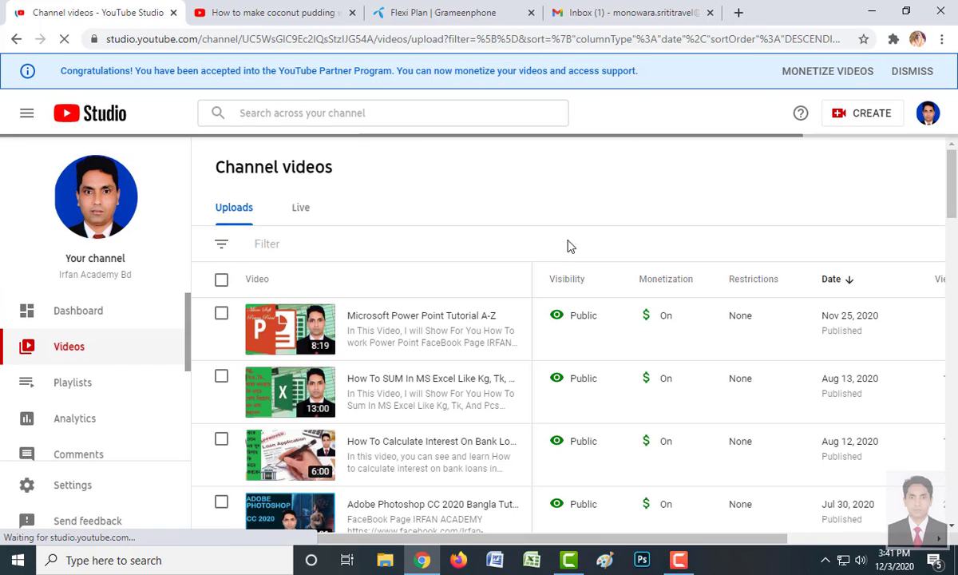
scroll(655, 371, "down", 1)
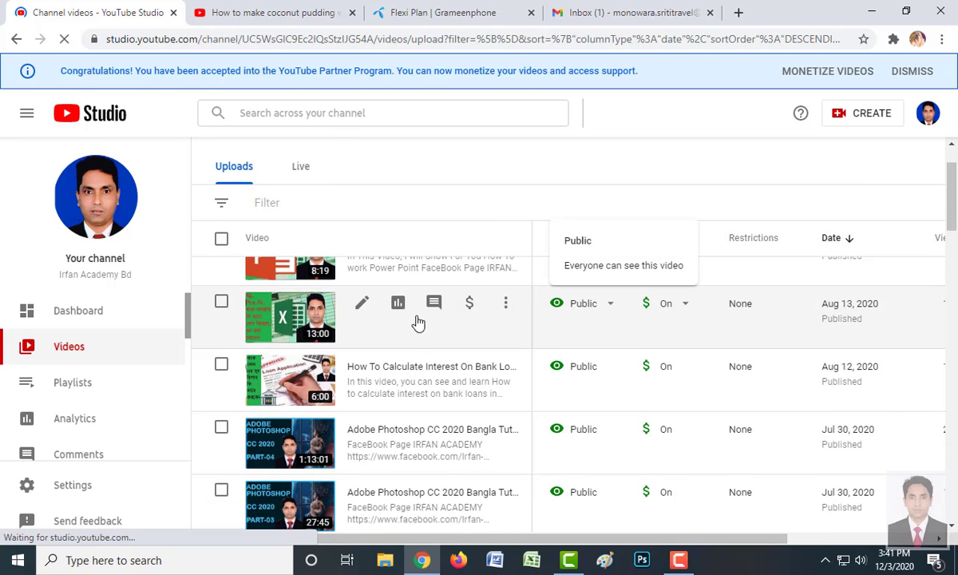
scroll(682, 308, "down", 4)
scroll(663, 368, "down", 4)
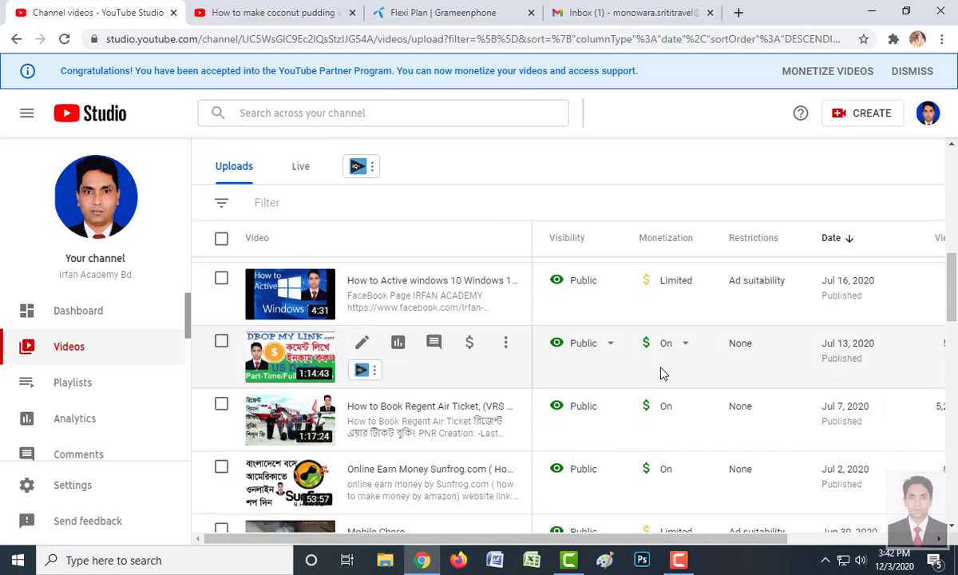
scroll(662, 375, "up", 3)
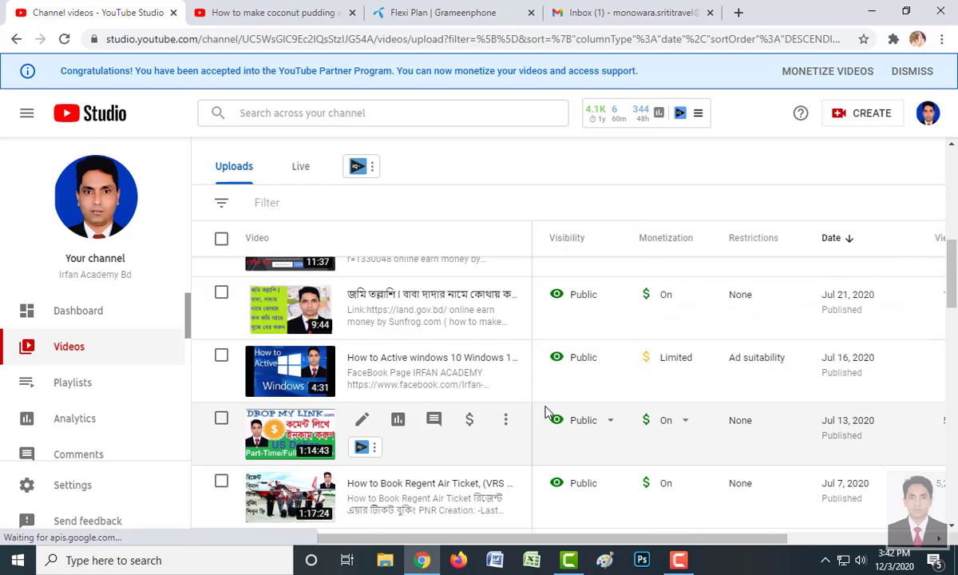
scroll(606, 395, "up", 1)
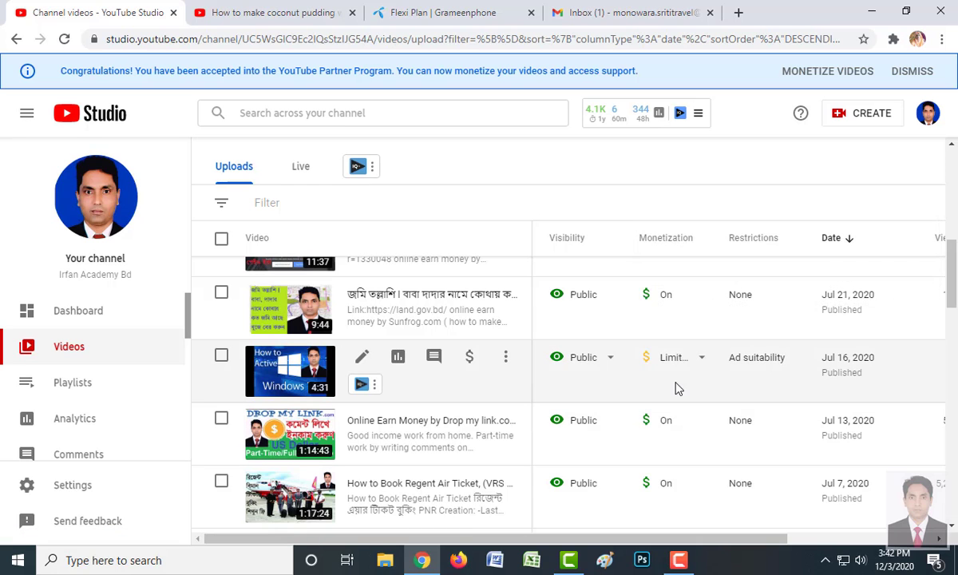
scroll(677, 388, "down", 3)
scroll(677, 387, "down", 3)
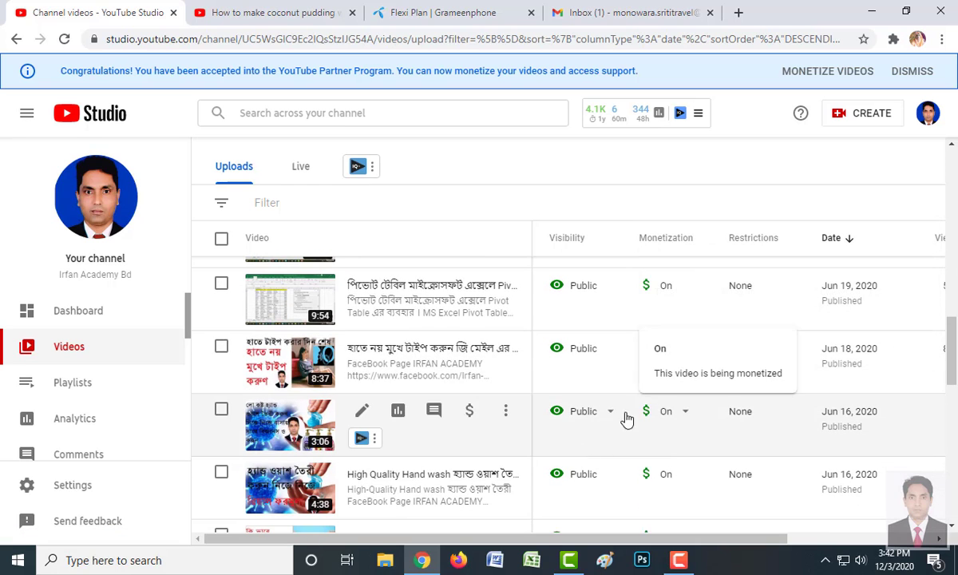
scroll(642, 397, "down", 5)
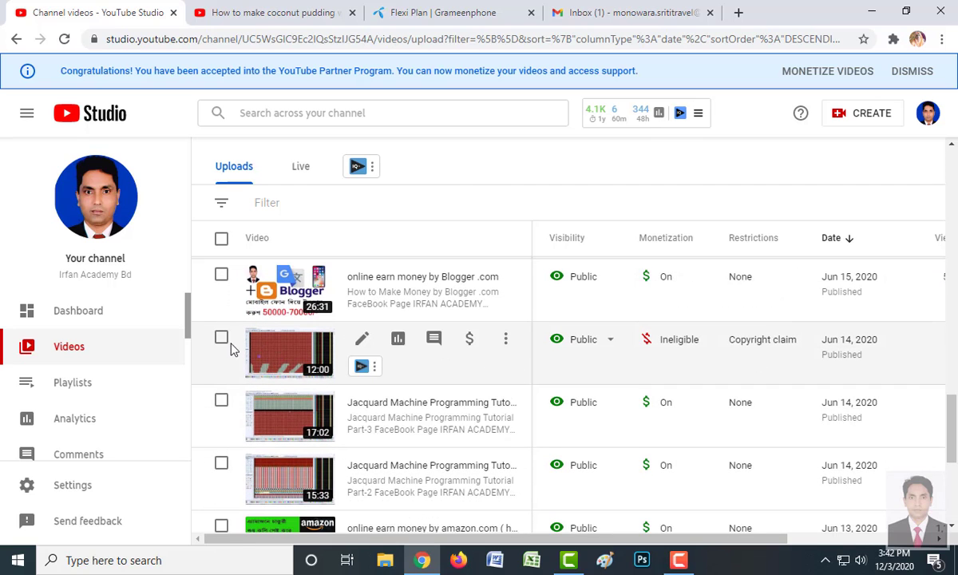
- Permanently delete the copyright-claimed 12:00 video published Jun 14, 2020, acknowledging that deletion can't be undone
left_click(223, 340)
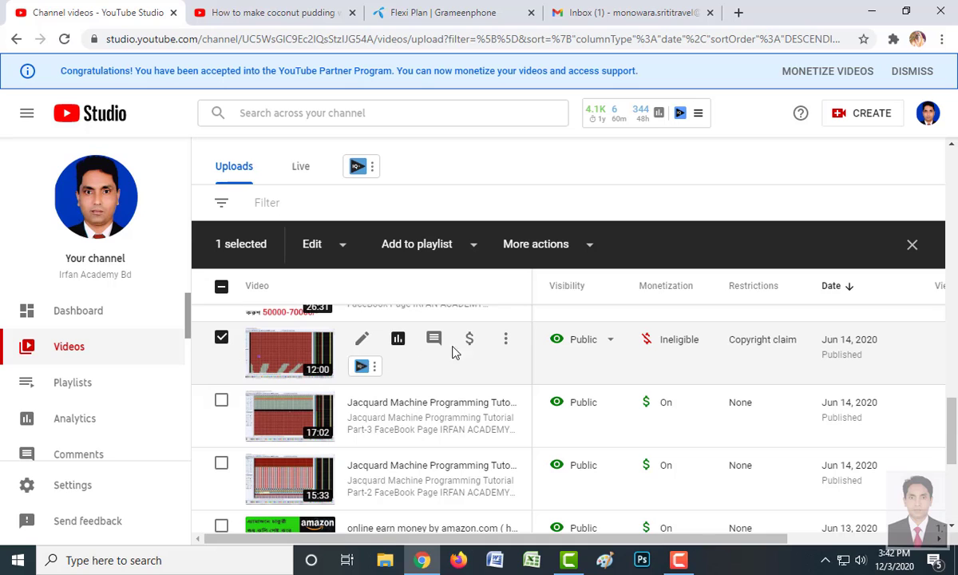
left_click(506, 342)
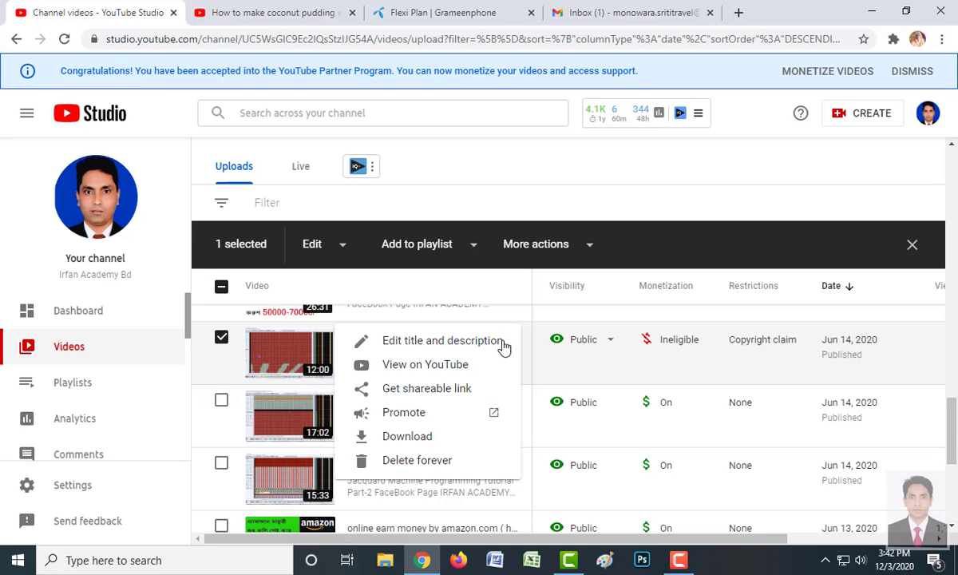
left_click(422, 462)
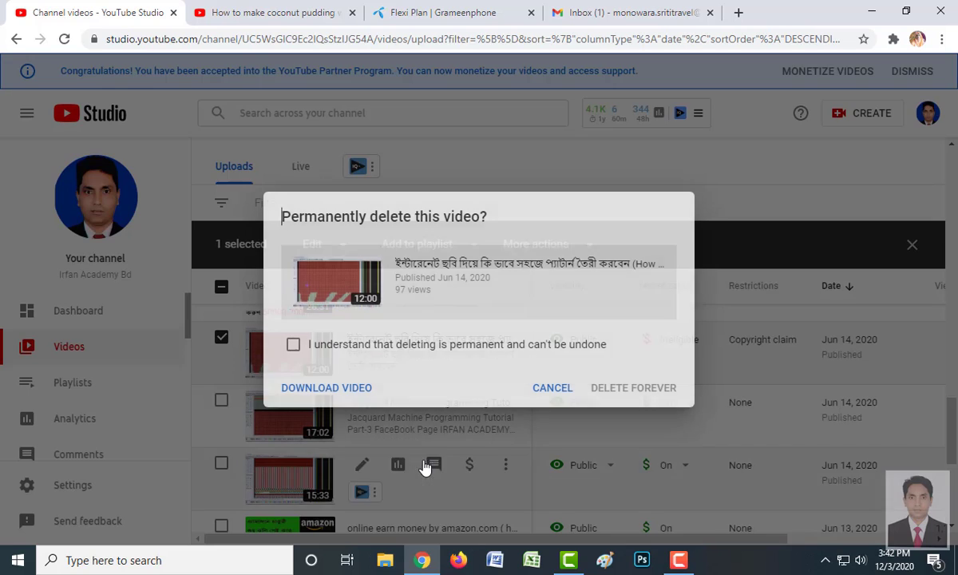
left_click(449, 345)
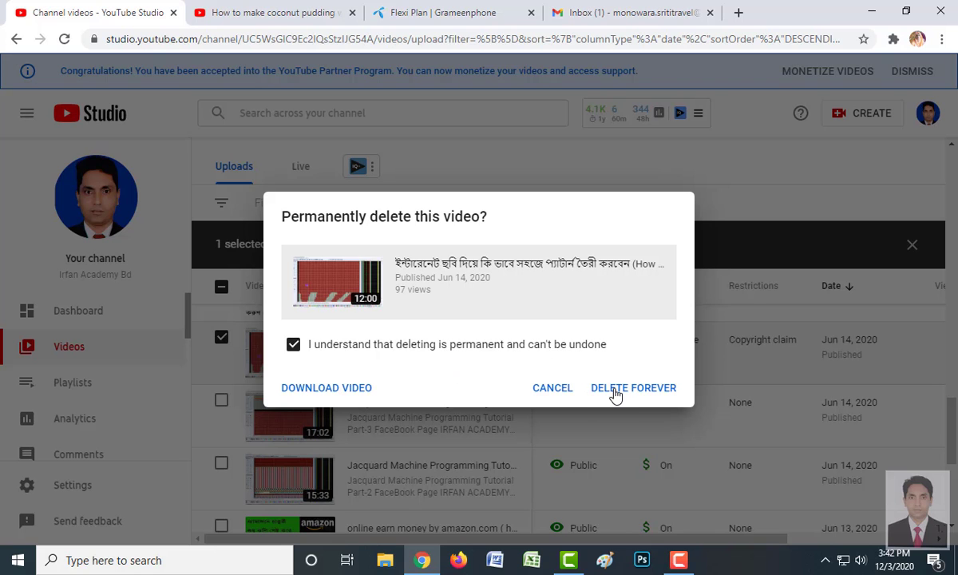
left_click(616, 389)
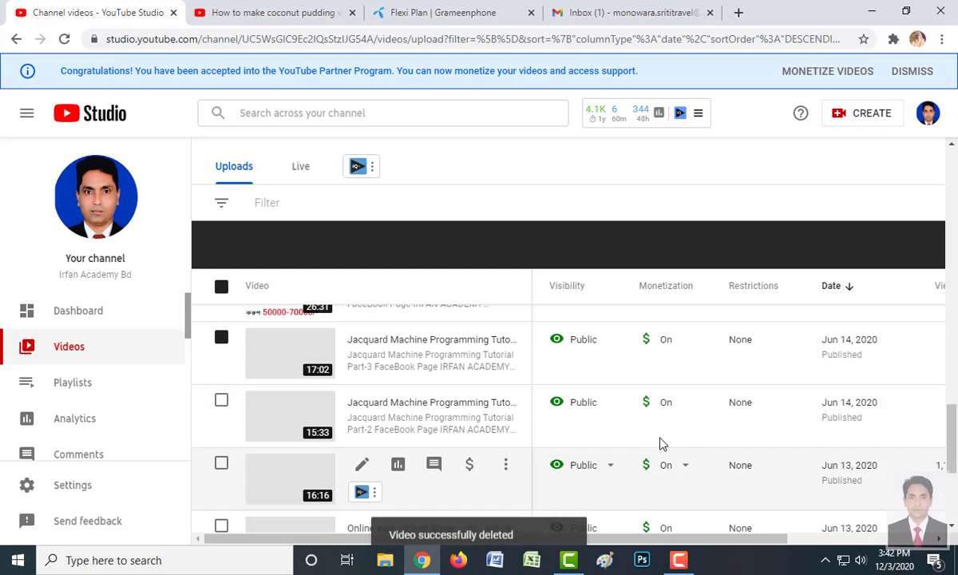
scroll(662, 435, "up", 2)
scroll(808, 335, "down", 6)
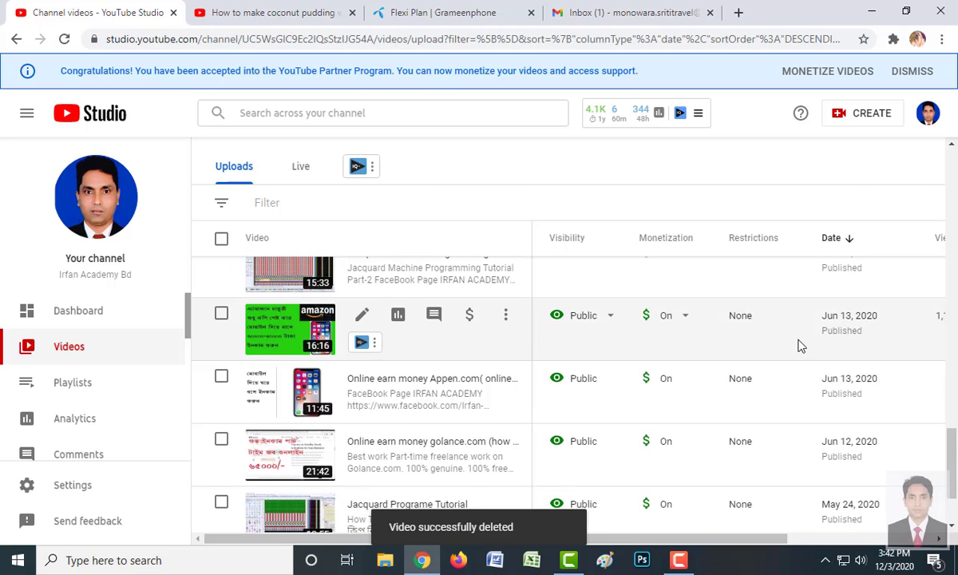
- Recheck the monetization status and restrictions of the uploads left in the list after the deletion
scroll(781, 359, "up", 10)
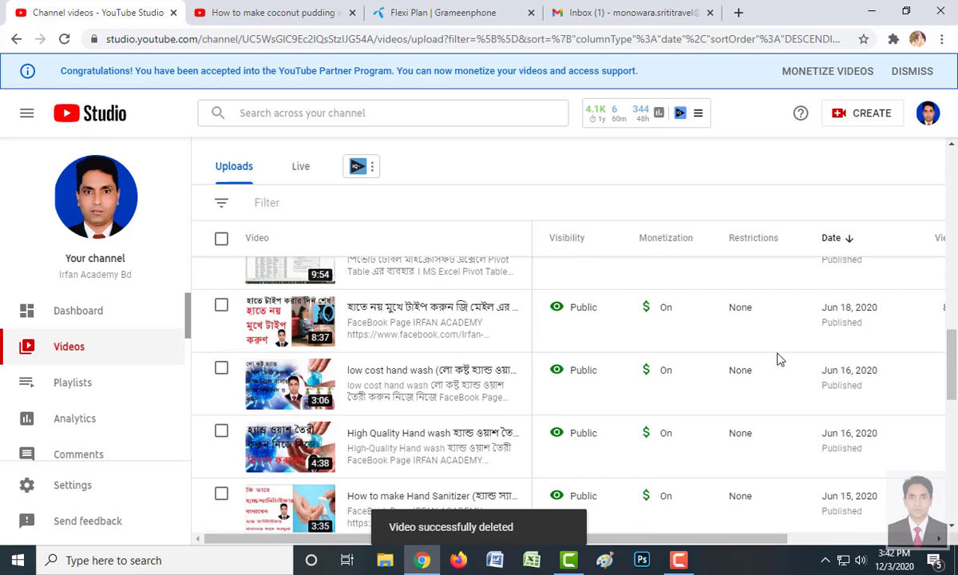
scroll(781, 360, "up", 1)
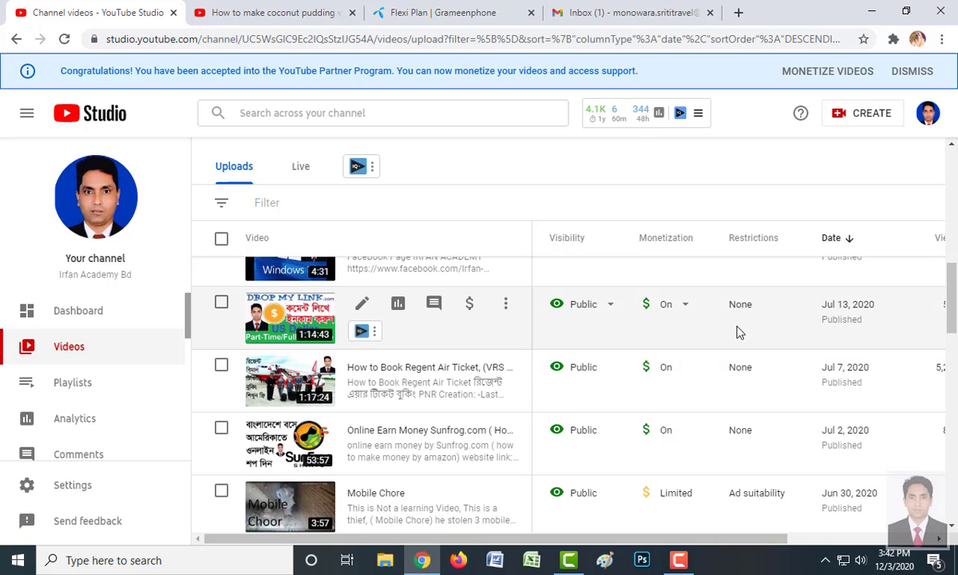
scroll(739, 332, "up", 1)
scroll(739, 331, "down", 1)
scroll(739, 331, "up", 2)
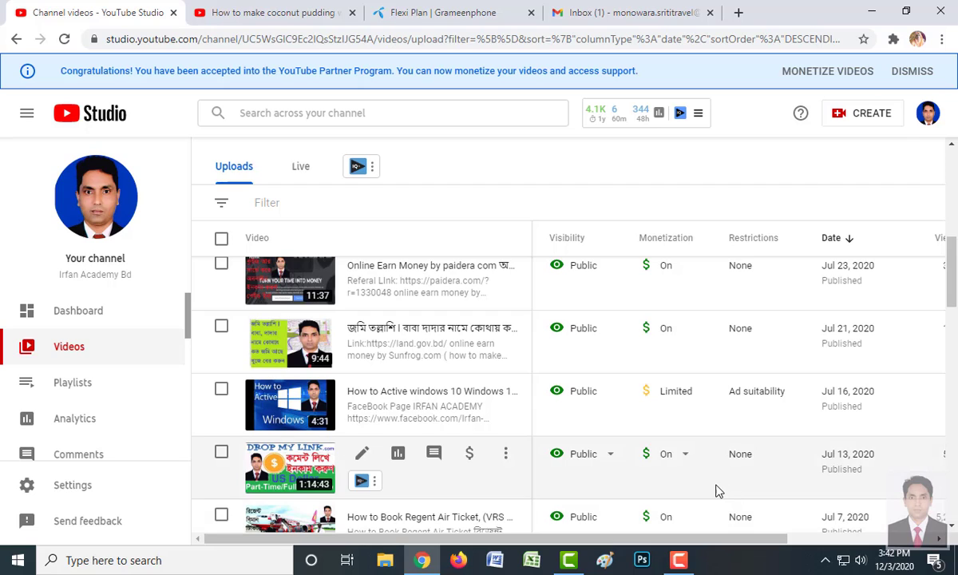
mouse_move(715, 489)
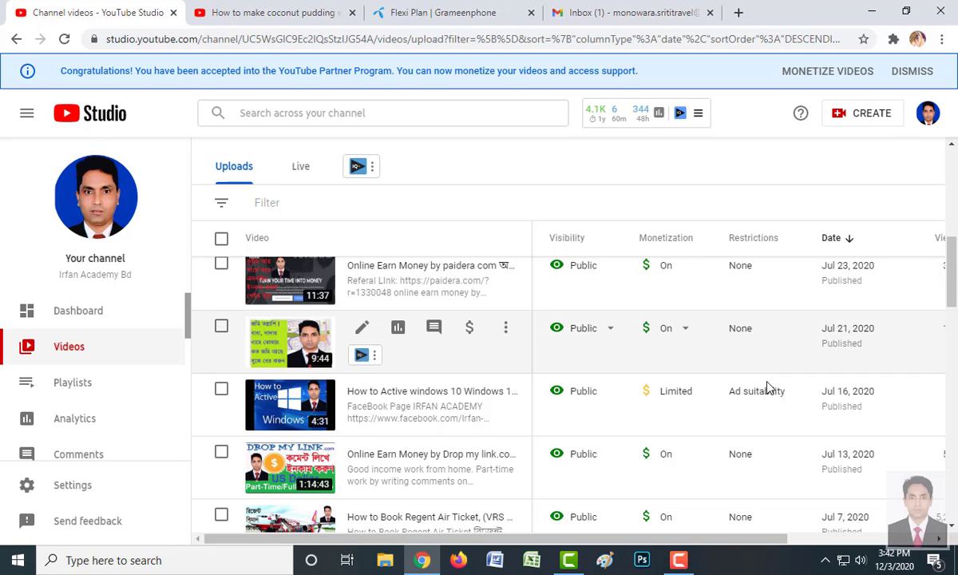
scroll(611, 283, "up", 7)
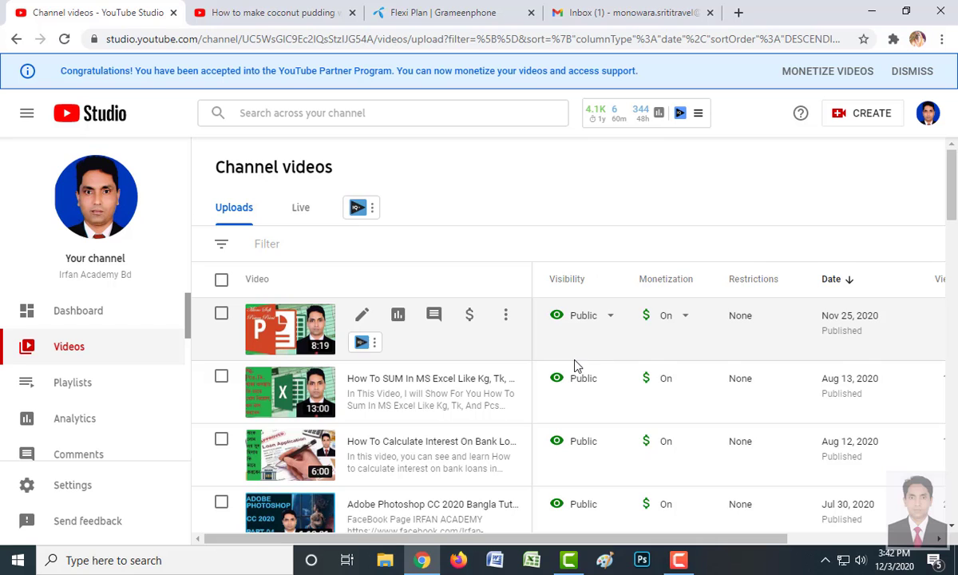
scroll(594, 361, "down", 10)
scroll(593, 361, "down", 3)
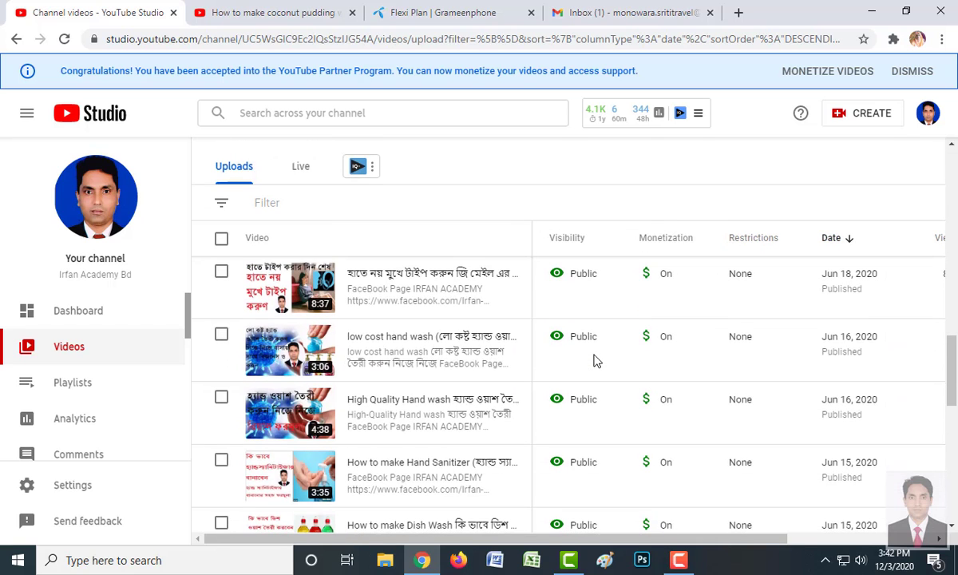
left_click_drag(953, 375, 954, 315)
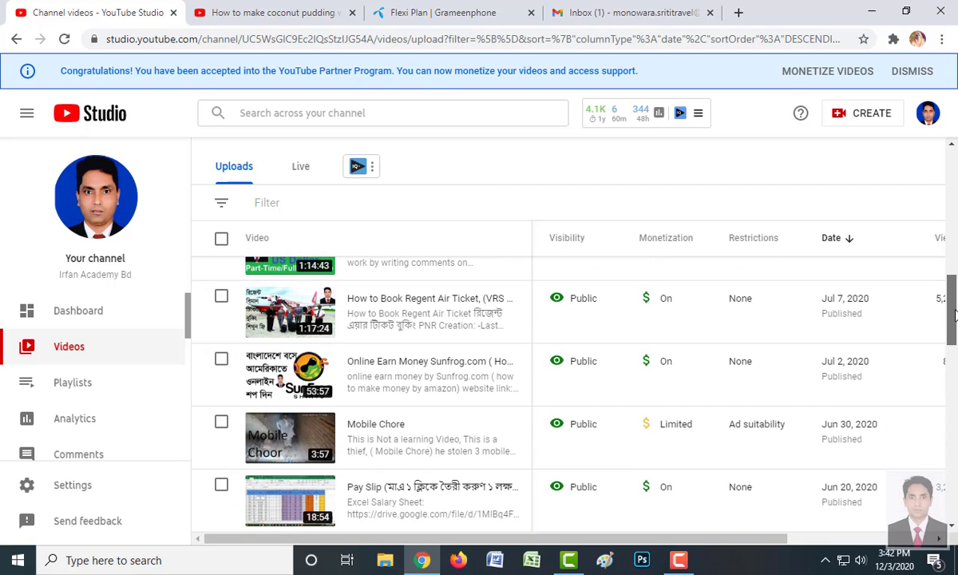
left_click_drag(954, 308, 952, 237)
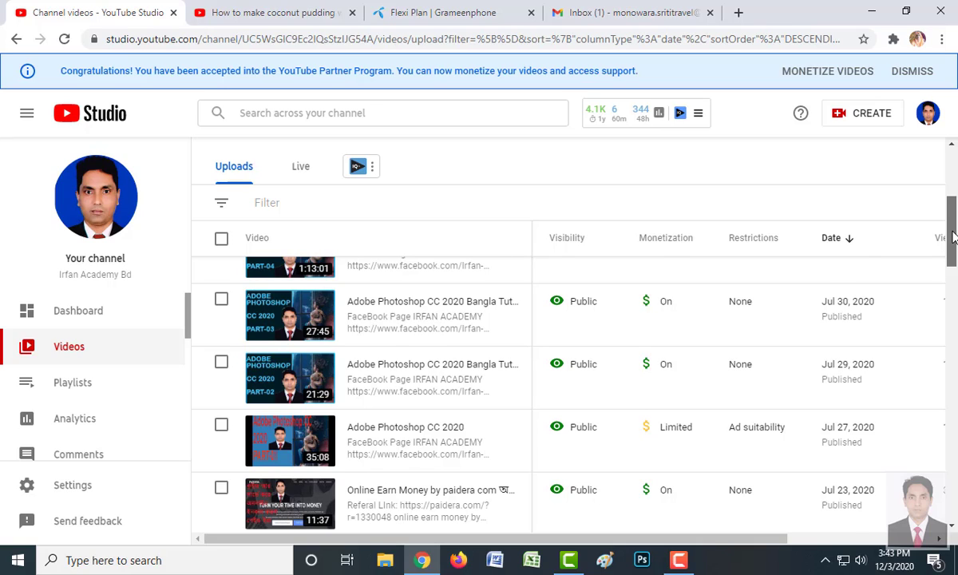
left_click_drag(953, 237, 953, 219)
- Sort the uploads by date with the oldest first and review each video's monetization status and restrictions
left_click(831, 238)
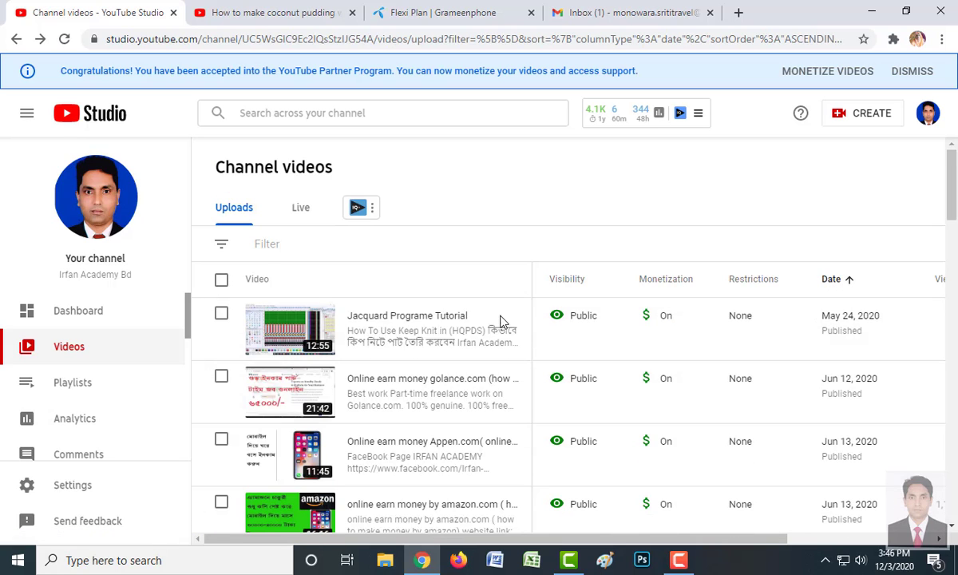
scroll(456, 385, "down", 2)
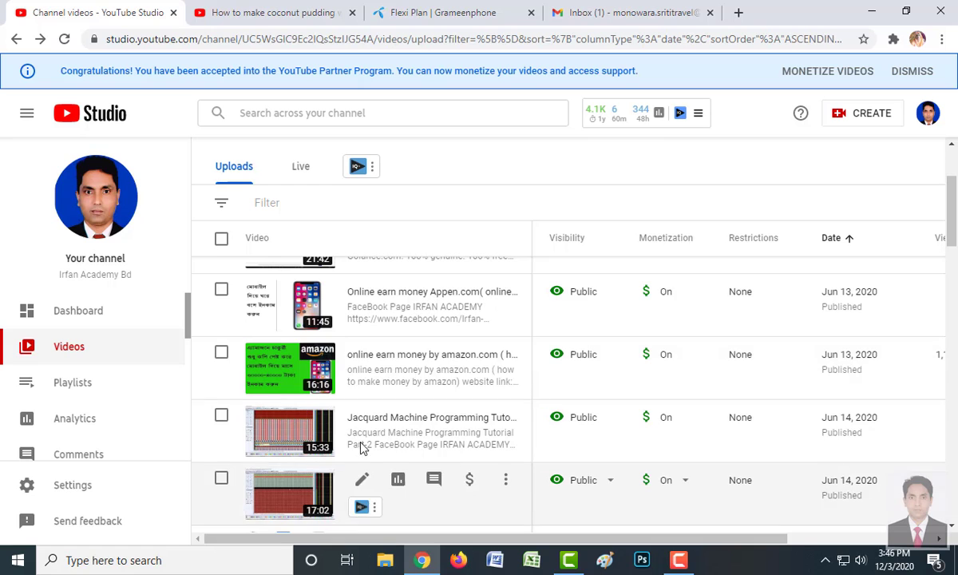
scroll(447, 376, "up", 3)
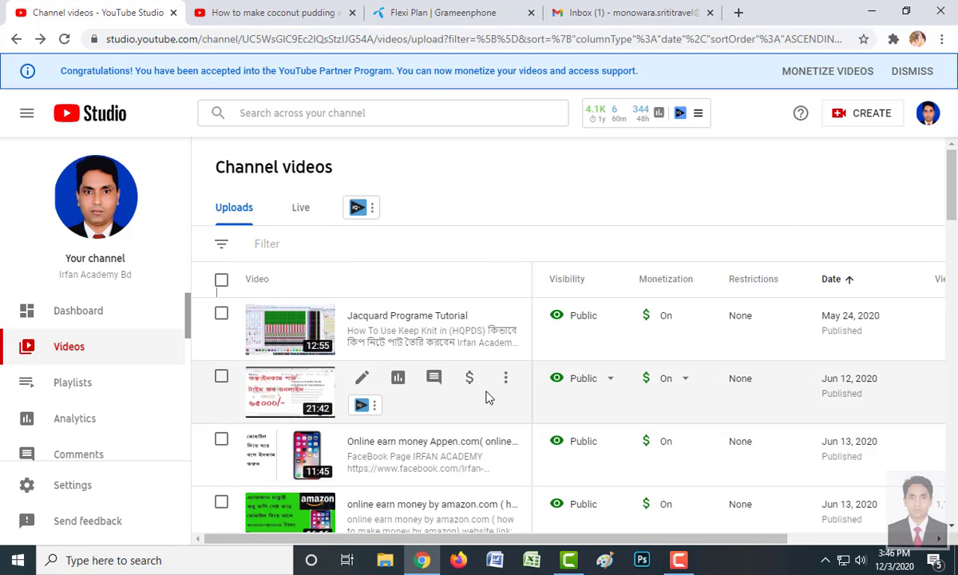
scroll(274, 235, "down", 3)
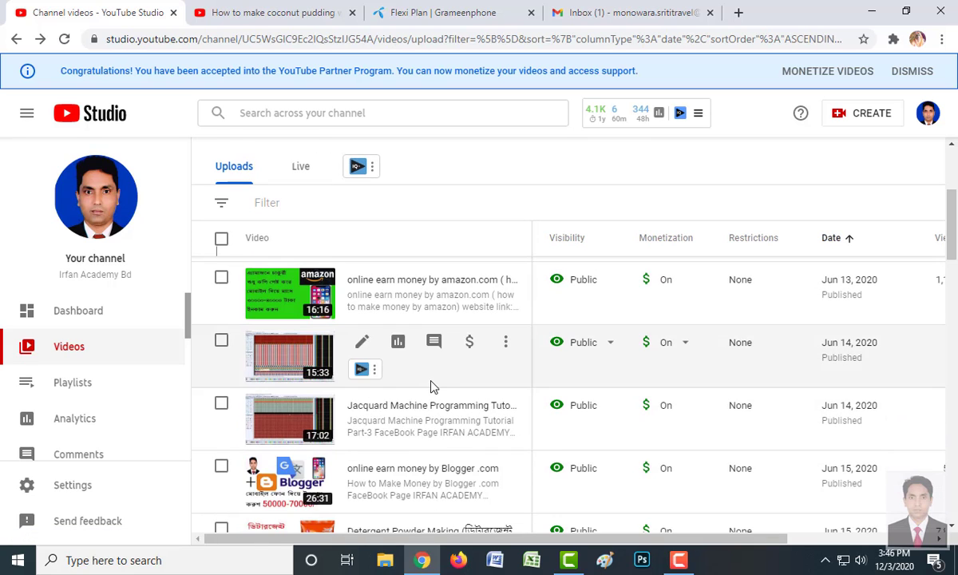
scroll(432, 383, "down", 3)
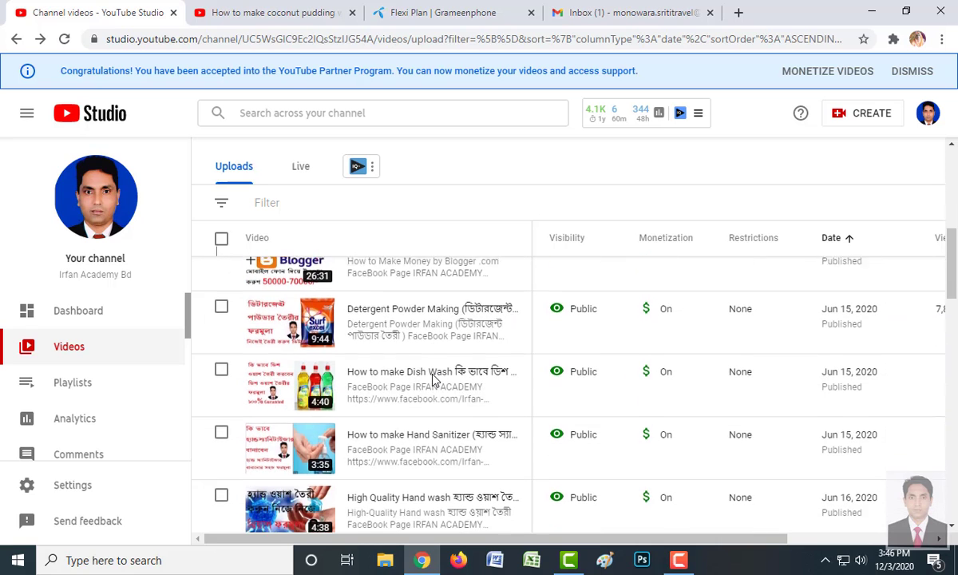
scroll(432, 381, "up", 3)
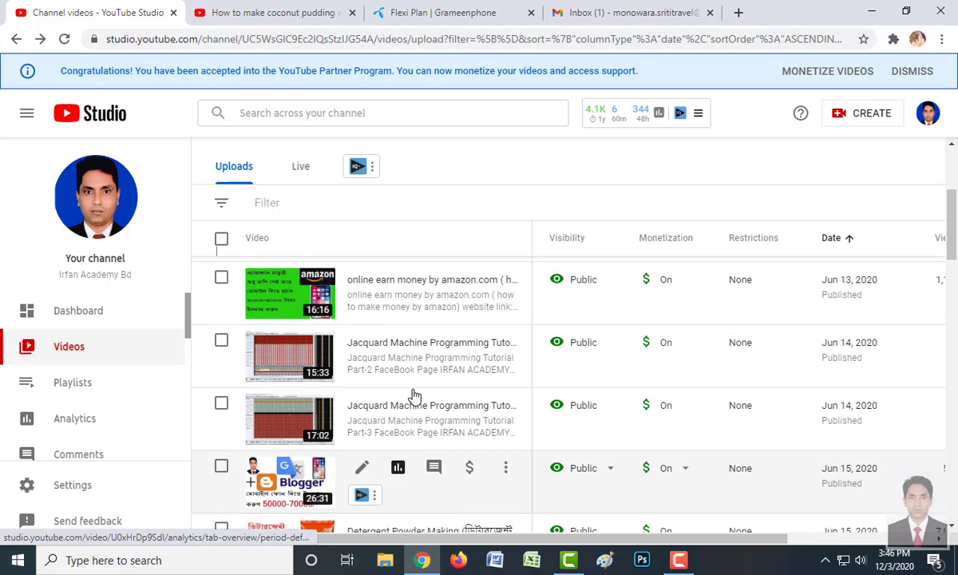
scroll(413, 394, "down", 4)
scroll(413, 391, "down", 3)
scroll(413, 391, "down", 3)
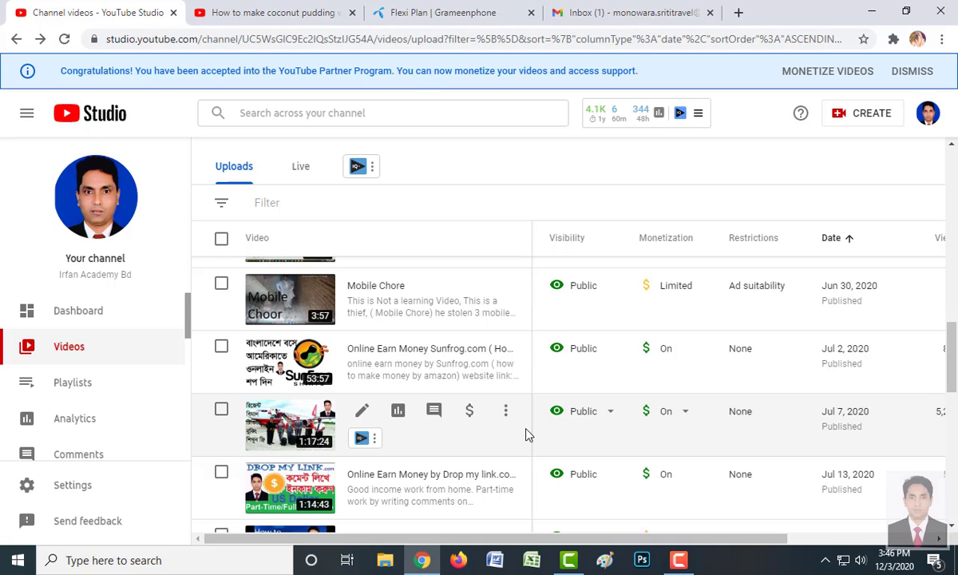
- Open the monetization settings of the "How to Book Regent Air Ticket" video and turn off skippable video ads
left_click(470, 413)
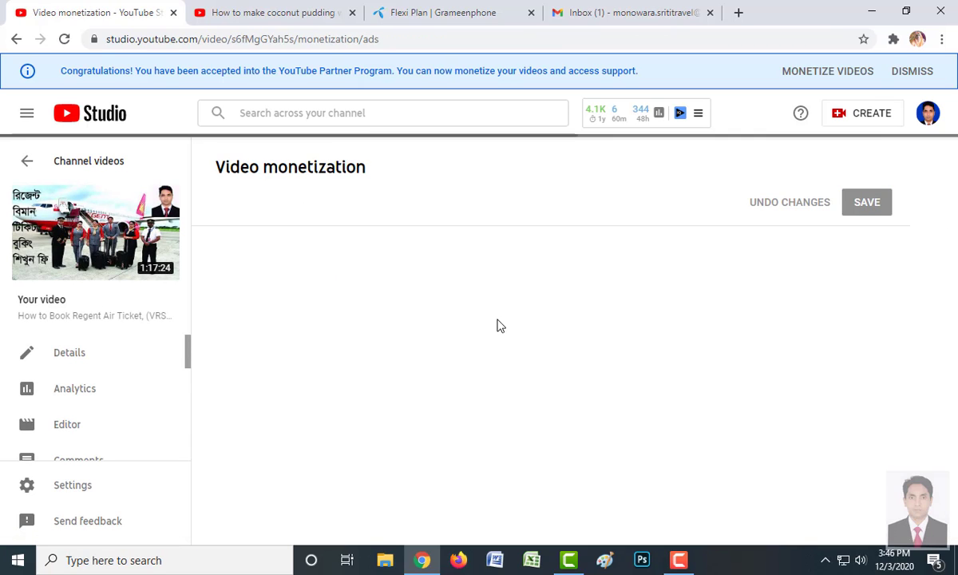
scroll(513, 332, "down", 3)
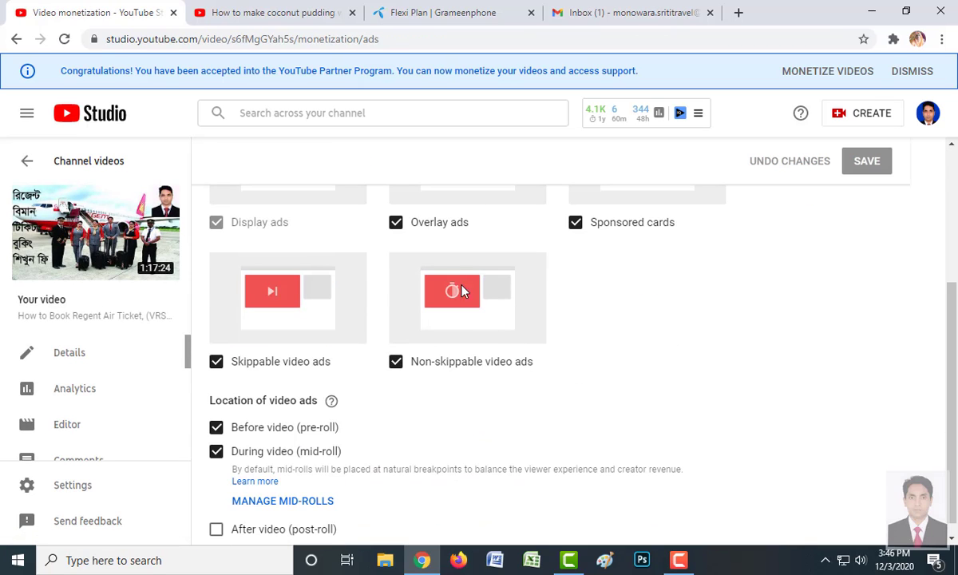
scroll(559, 308, "up", 1)
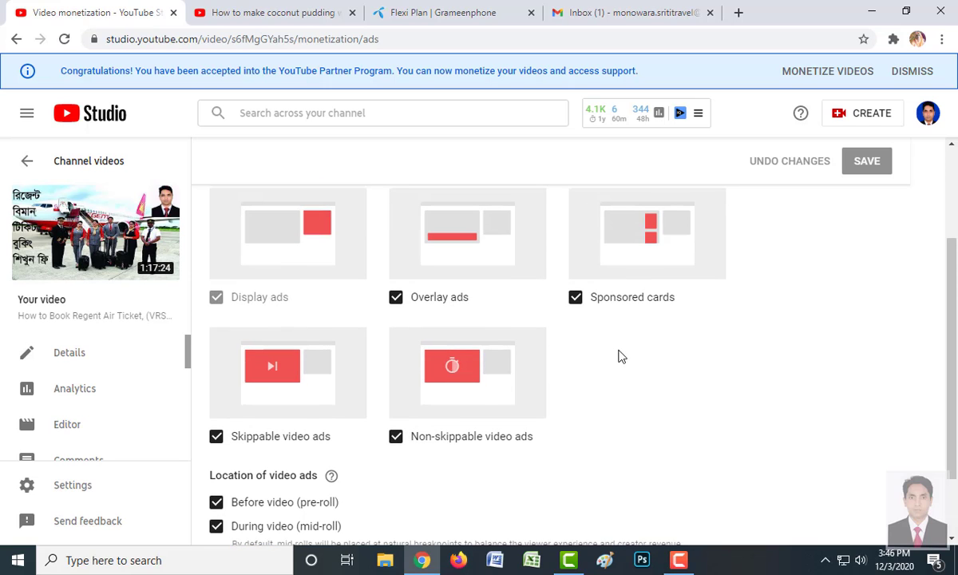
scroll(270, 404, "up", 1)
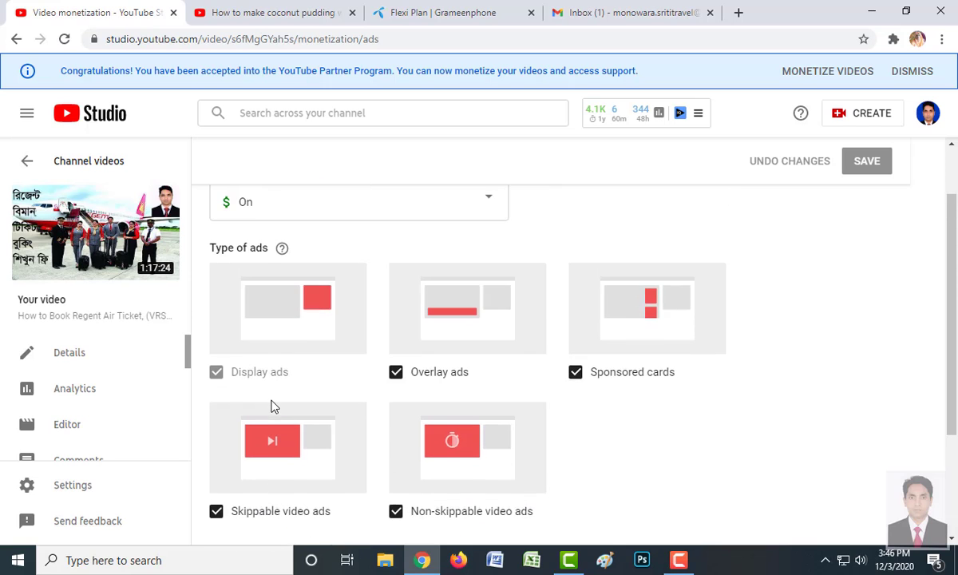
scroll(272, 406, "up", 1)
scroll(353, 364, "down", 3)
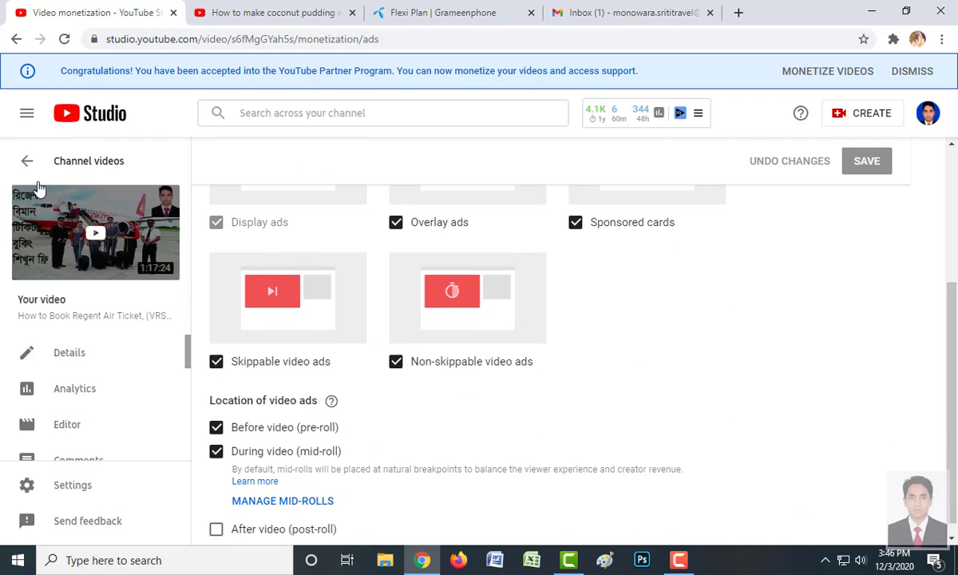
left_click(216, 364)
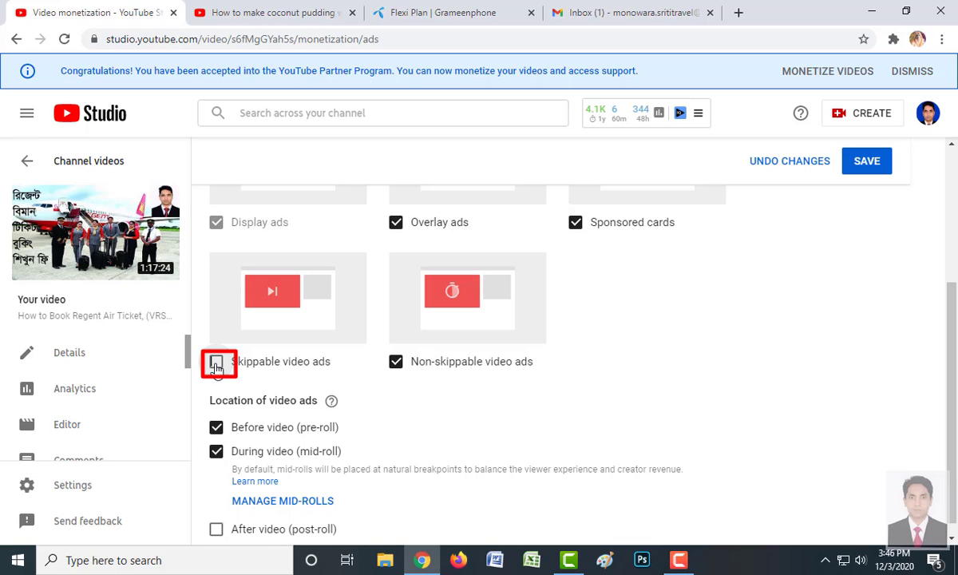
- Review the video's ad types and ad locations, and open the mid-roll ad break editor
scroll(367, 447, "down", 1)
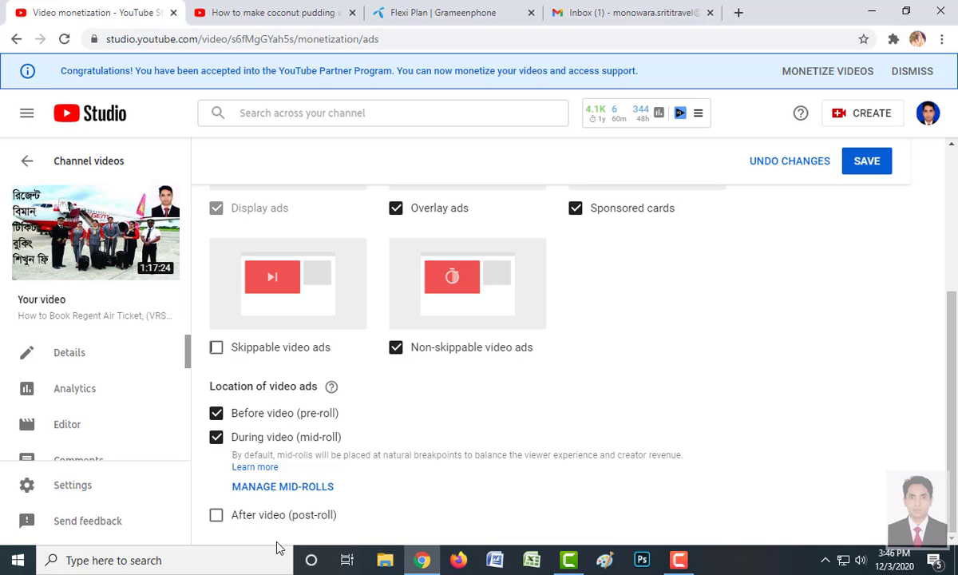
scroll(426, 513, "up", 1)
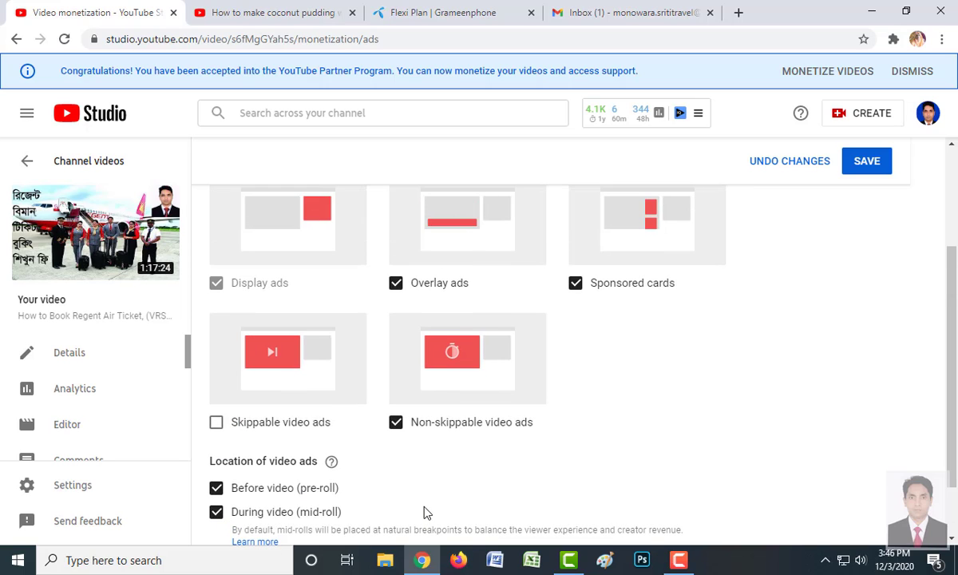
scroll(649, 421, "up", 2)
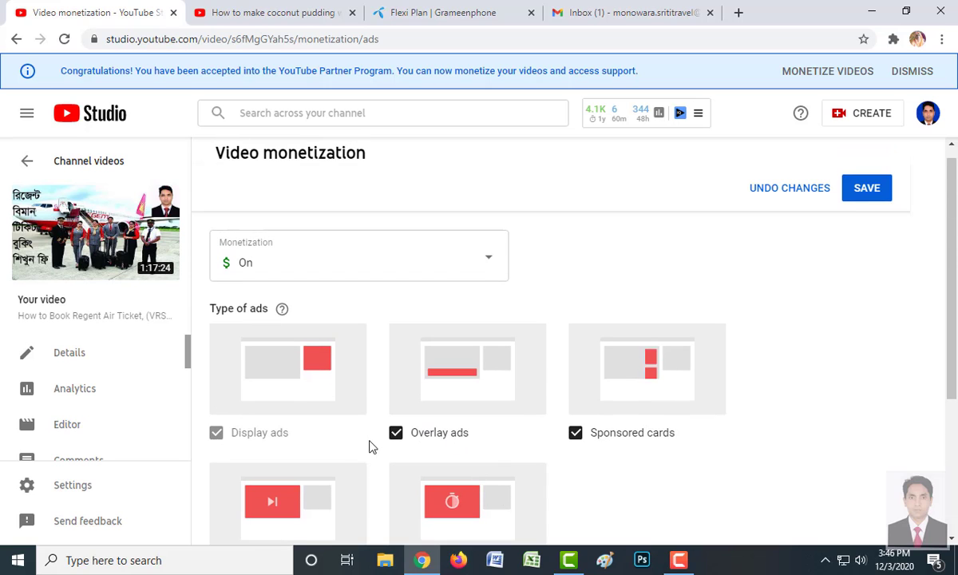
scroll(279, 399, "up", 1)
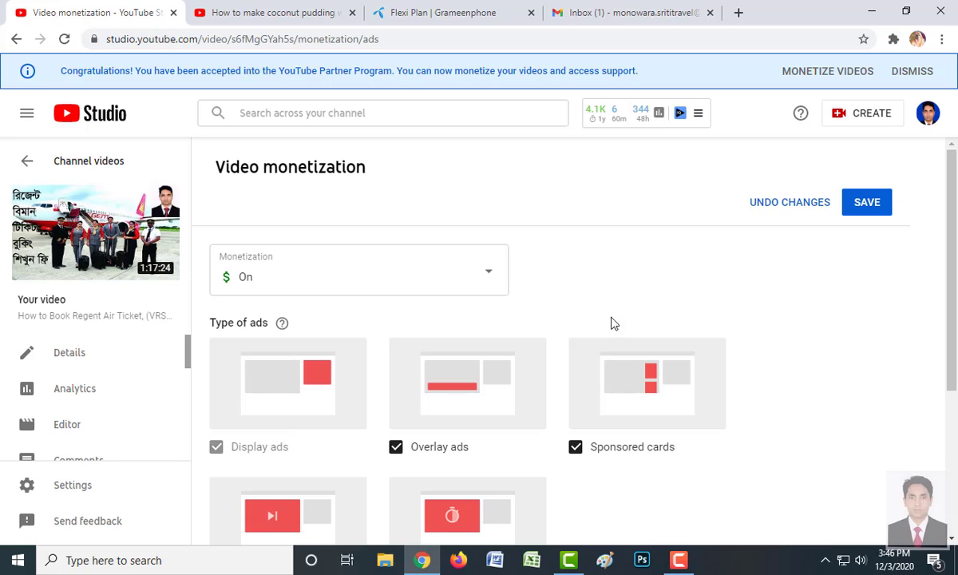
scroll(614, 315, "down", 3)
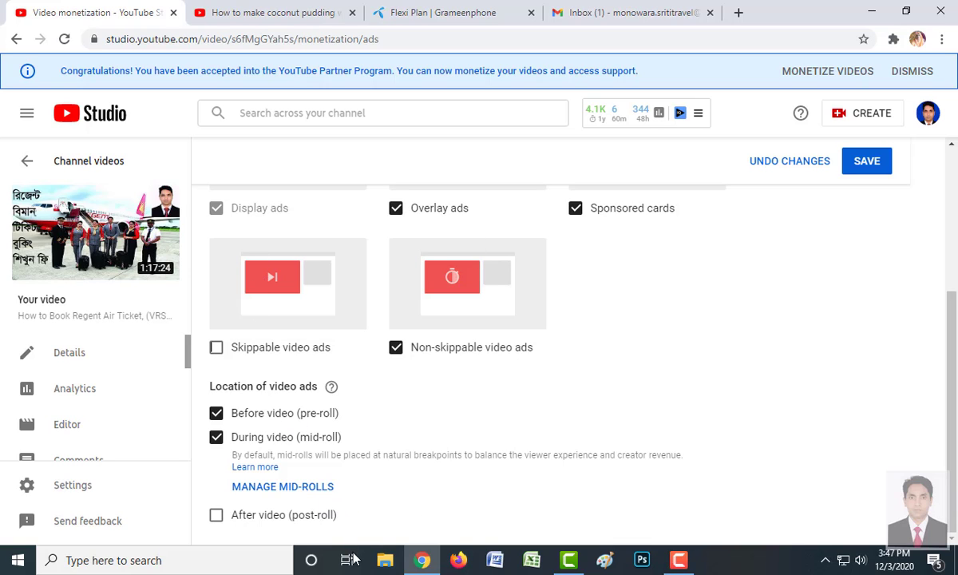
left_click(274, 495)
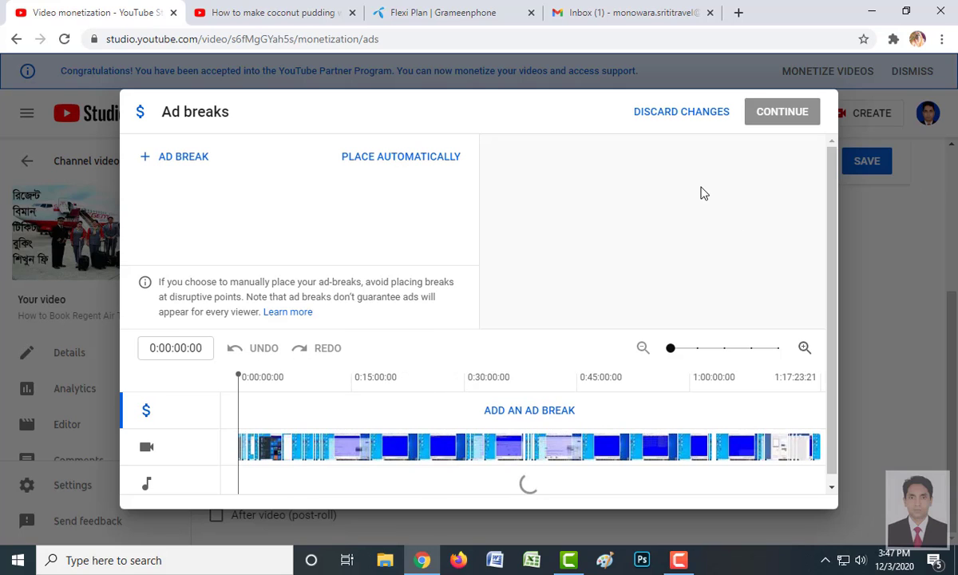
left_click_drag(833, 195, 836, 252)
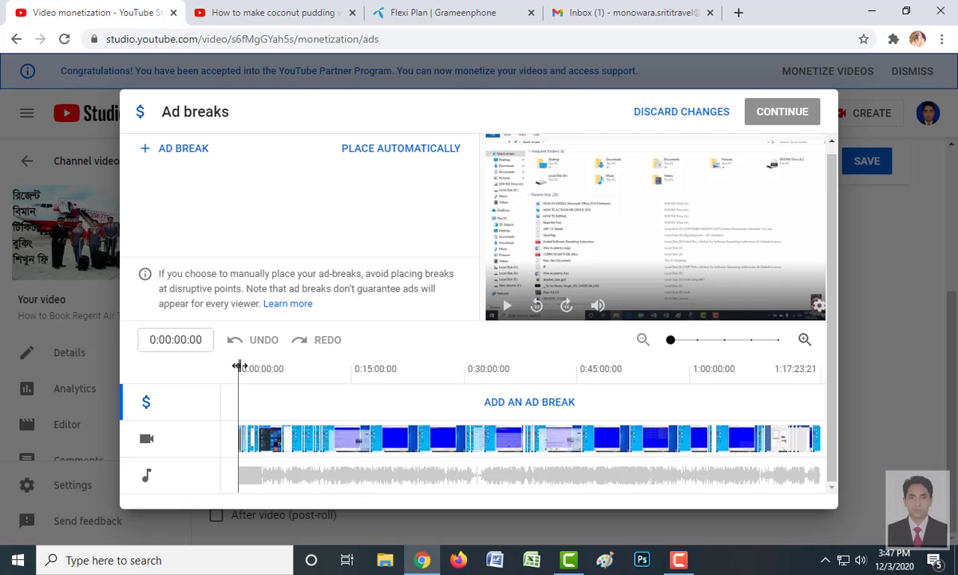
- Place a manual mid-roll ad break at about 0:08:07 on the video's timeline
left_click_drag(239, 365, 228, 401)
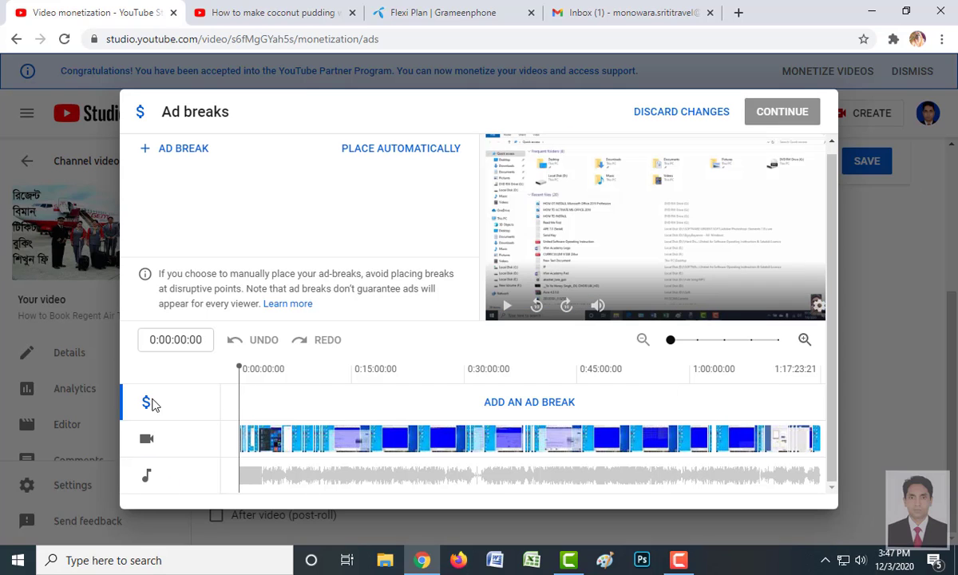
left_click(182, 340)
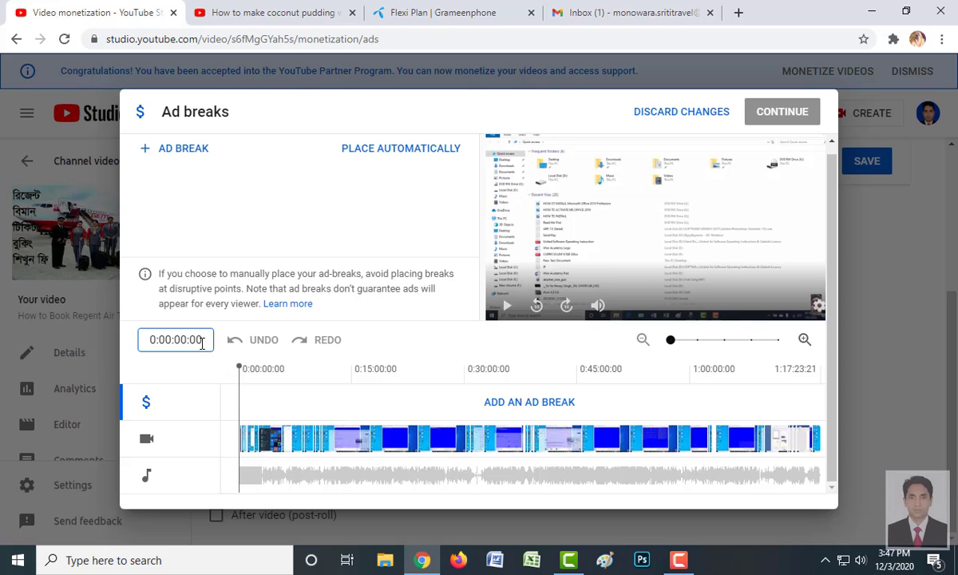
left_click(183, 339)
left_click(804, 341)
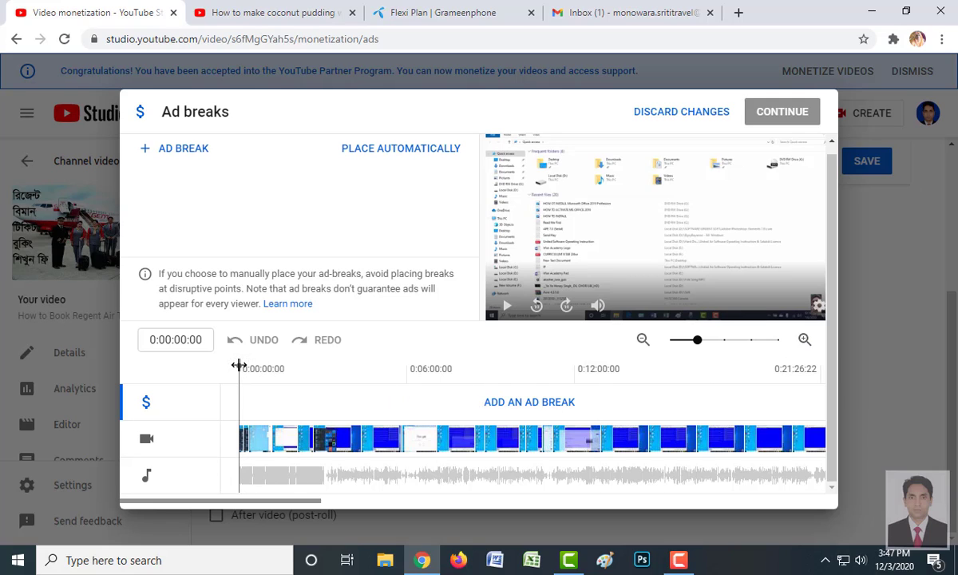
left_click_drag(238, 366, 529, 405)
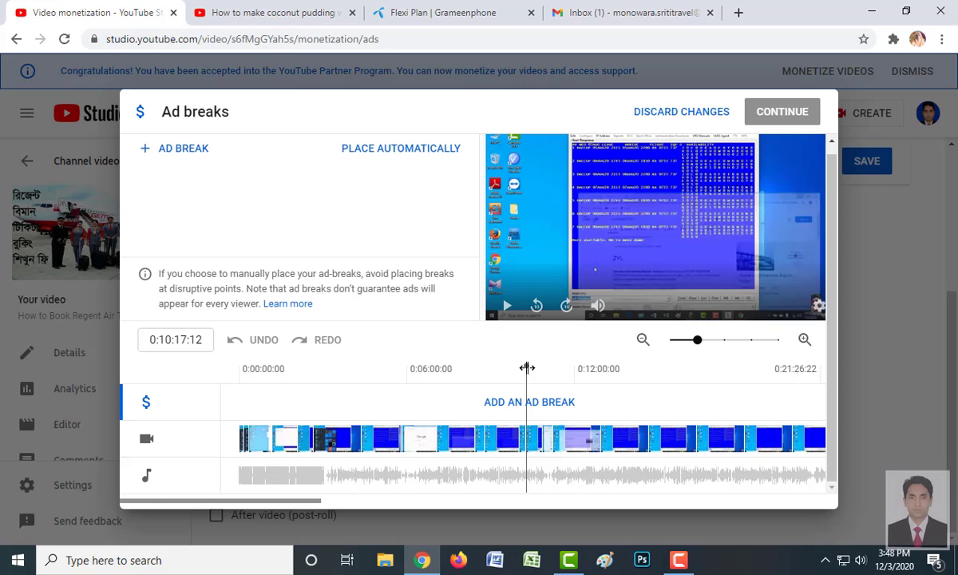
left_click_drag(527, 368, 470, 369)
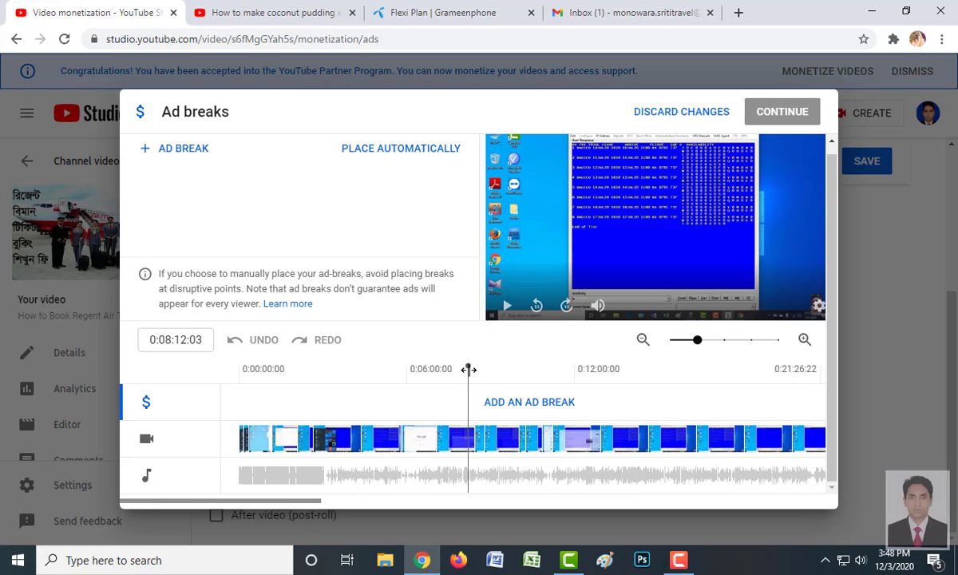
left_click_drag(469, 369, 466, 368)
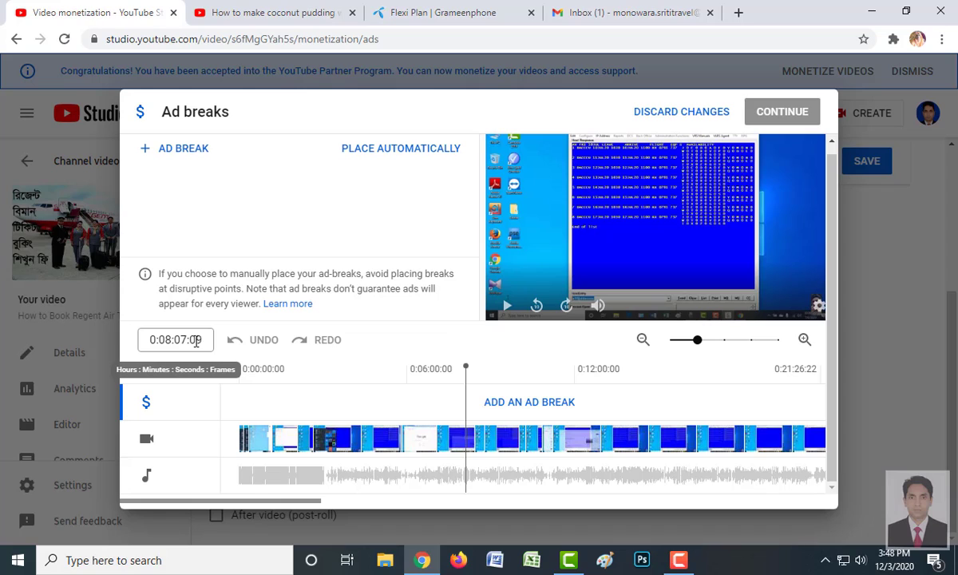
left_click(535, 411)
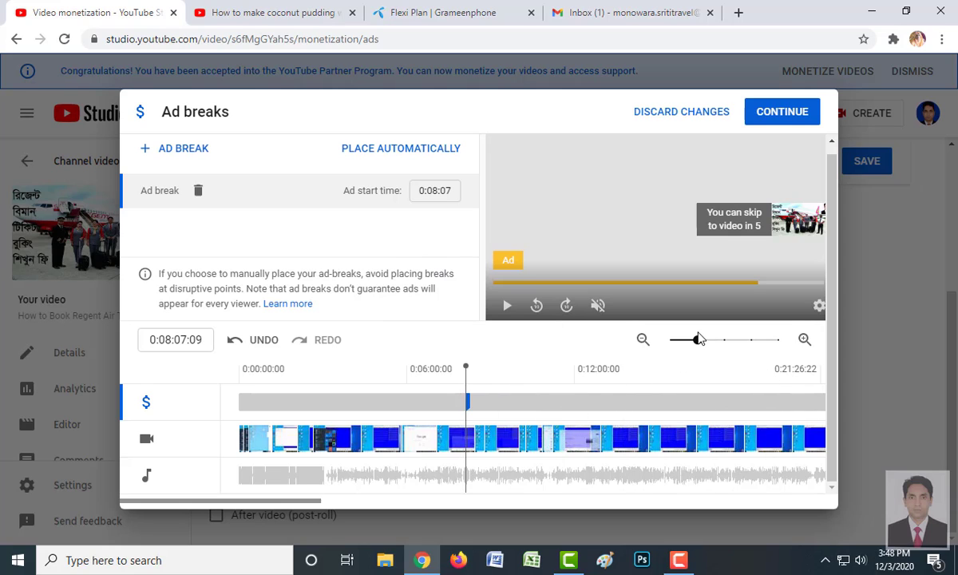
- Add a second manual mid-roll ad break at about 0:16:07 on the video's timeline
left_click_drag(698, 341, 728, 345)
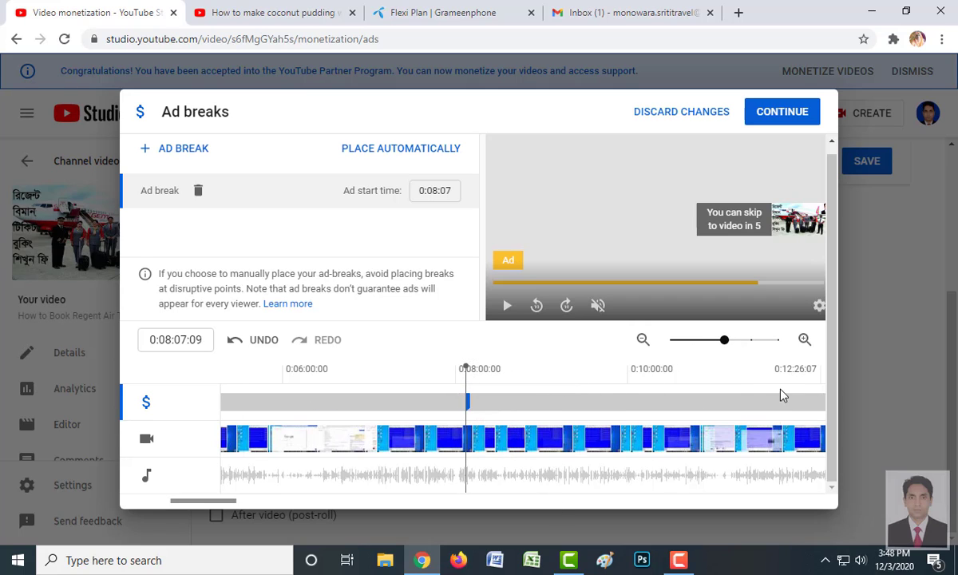
left_click_drag(467, 367, 781, 425)
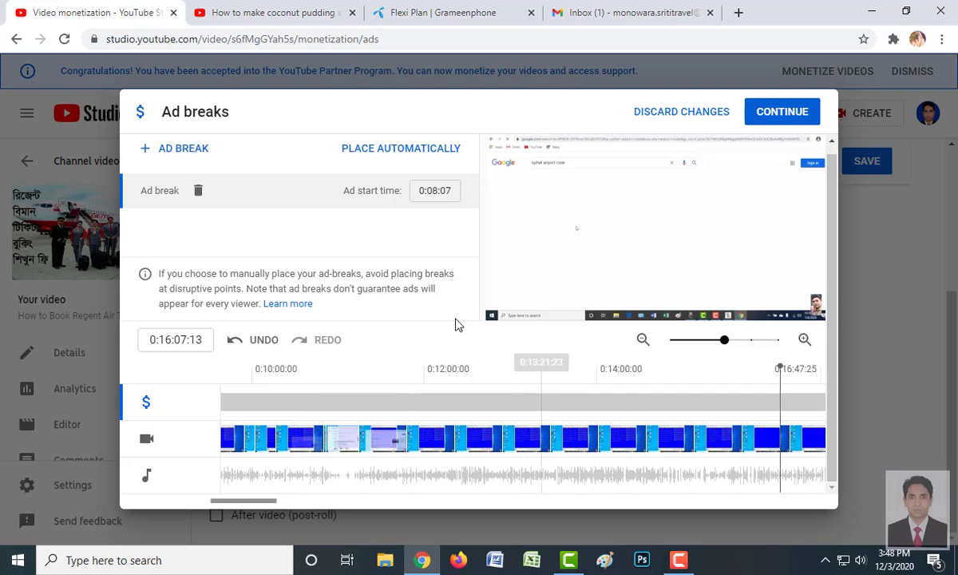
left_click(179, 152)
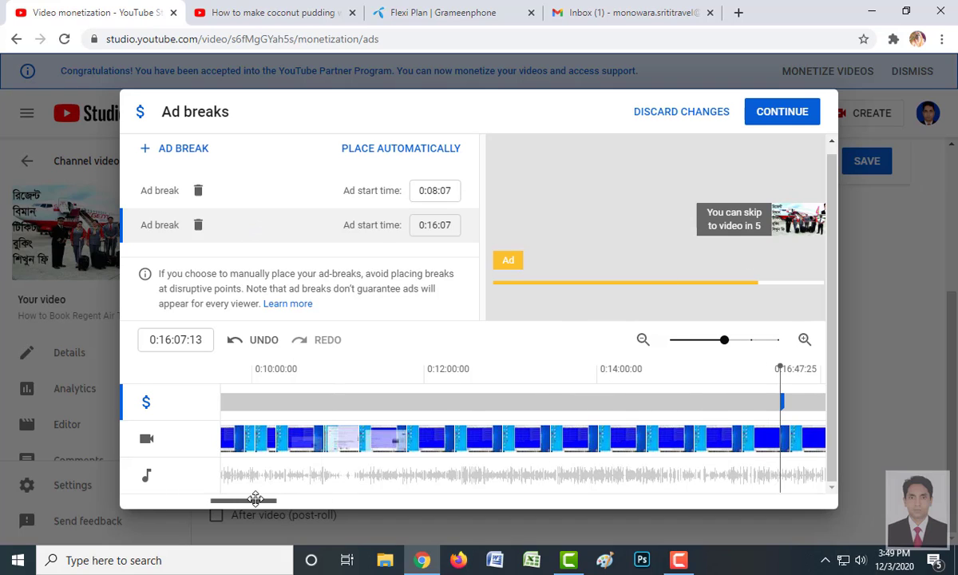
- Add a third manual mid-roll ad break at about 0:24:07 on the video's timeline
left_click_drag(255, 500, 306, 515)
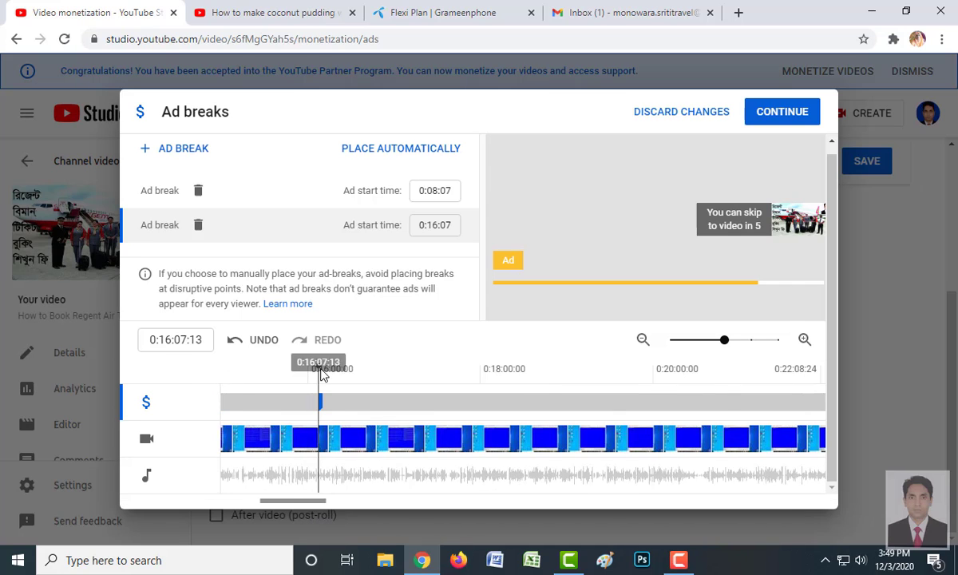
left_click_drag(319, 368, 808, 404)
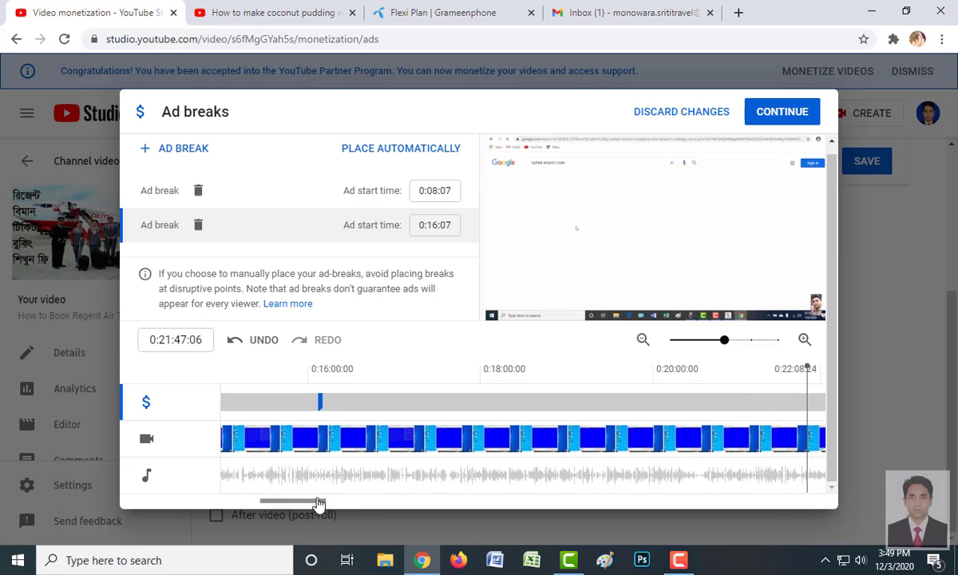
left_click_drag(315, 499, 366, 515)
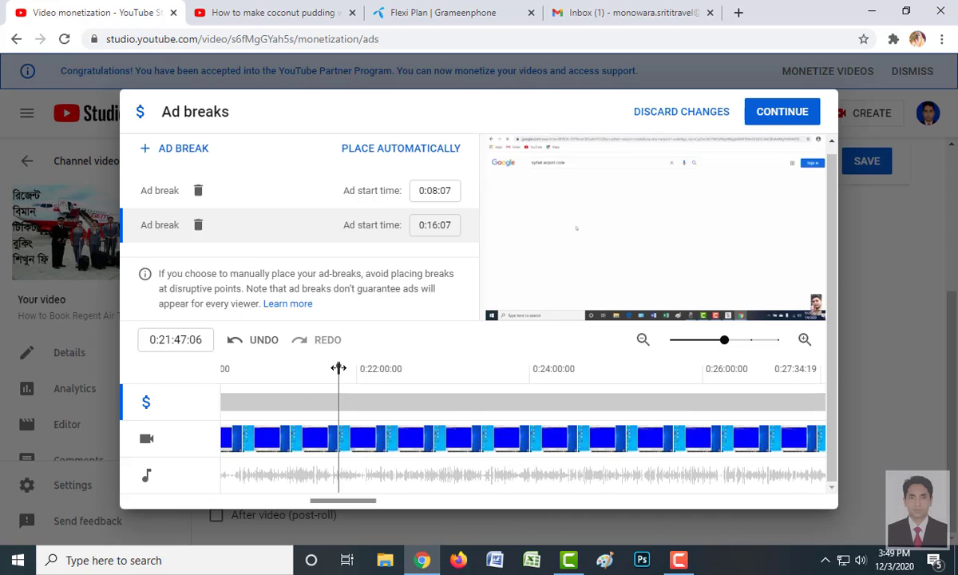
left_click(473, 400)
left_click_drag(473, 399, 541, 412)
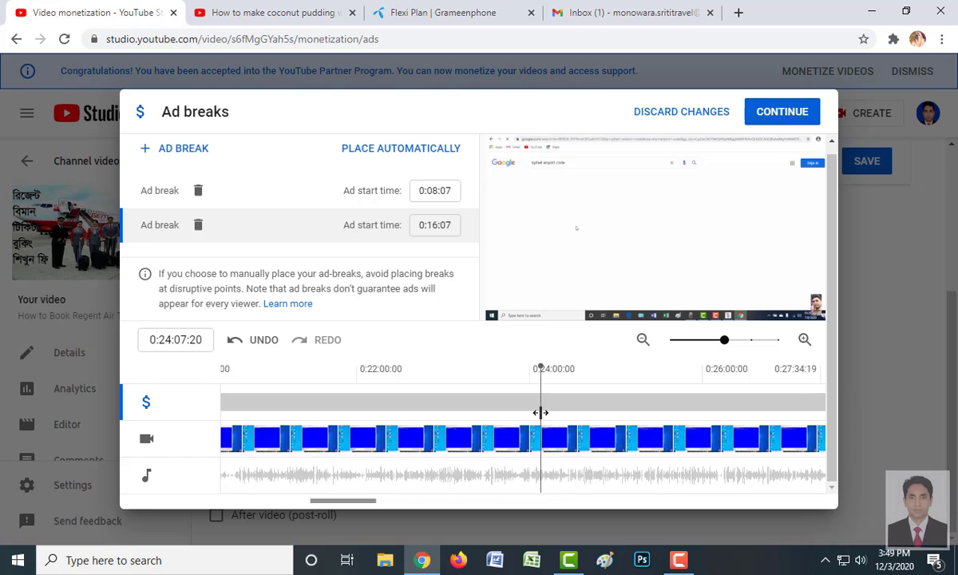
left_click(183, 149)
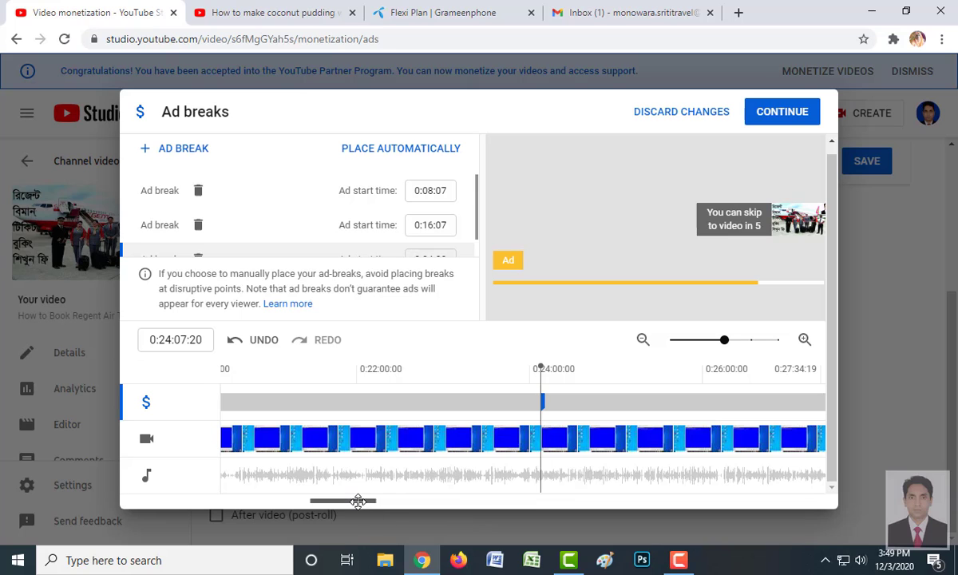
- Add a manual mid-roll ad break at about 0:32:02 on the video's timeline
left_click_drag(359, 501, 392, 518)
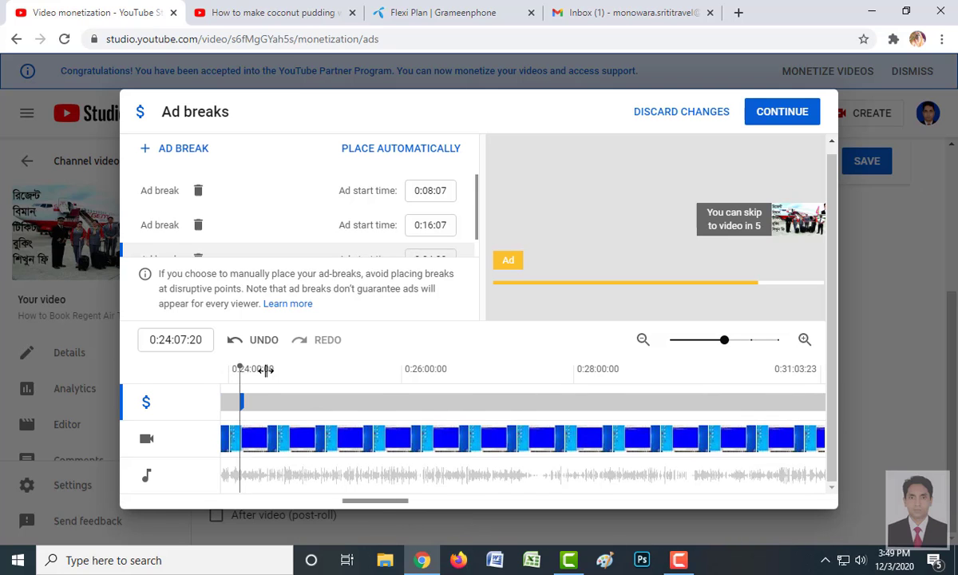
left_click_drag(266, 370, 403, 440)
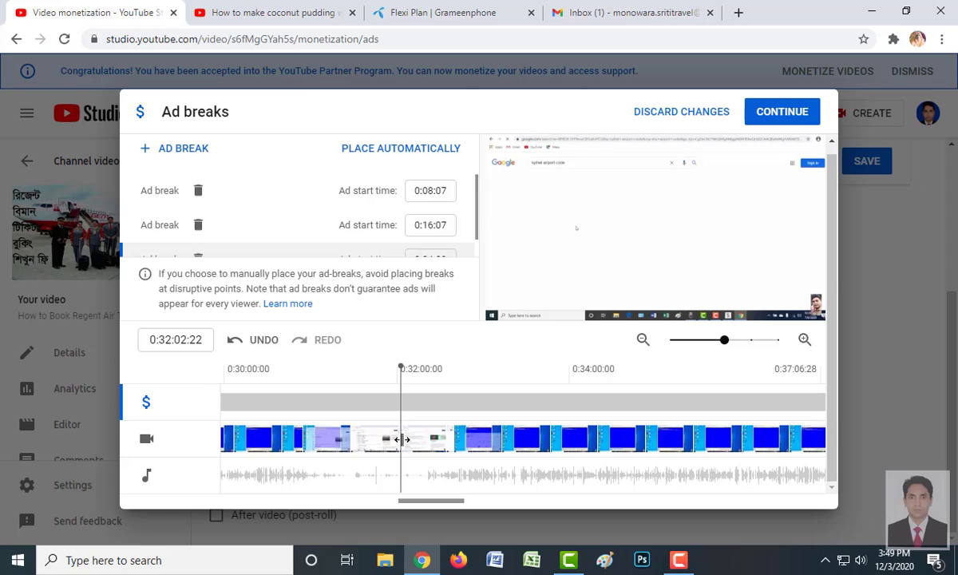
left_click(176, 154)
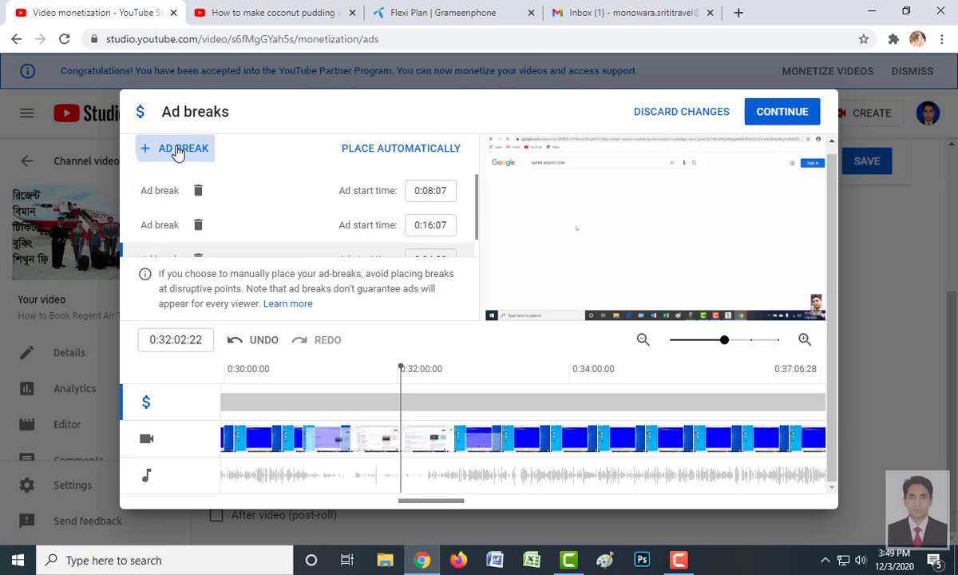
- Add a manual mid-roll ad break at about 0:40:43 on the video's timeline
mouse_move(424, 501)
left_mouse_down()
mouse_move(448, 501)
mouse_move(430, 500)
left_mouse_up()
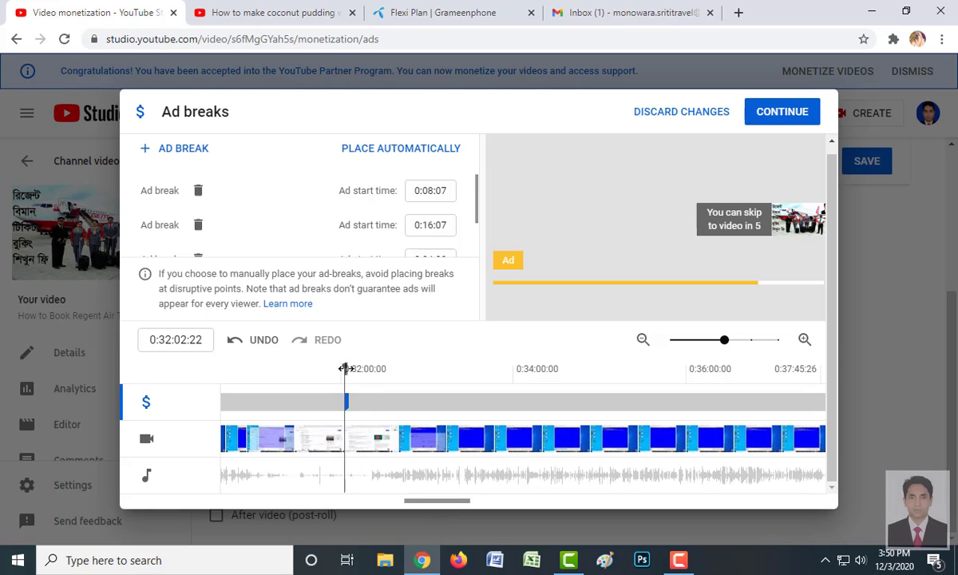
left_click_drag(345, 368, 692, 436)
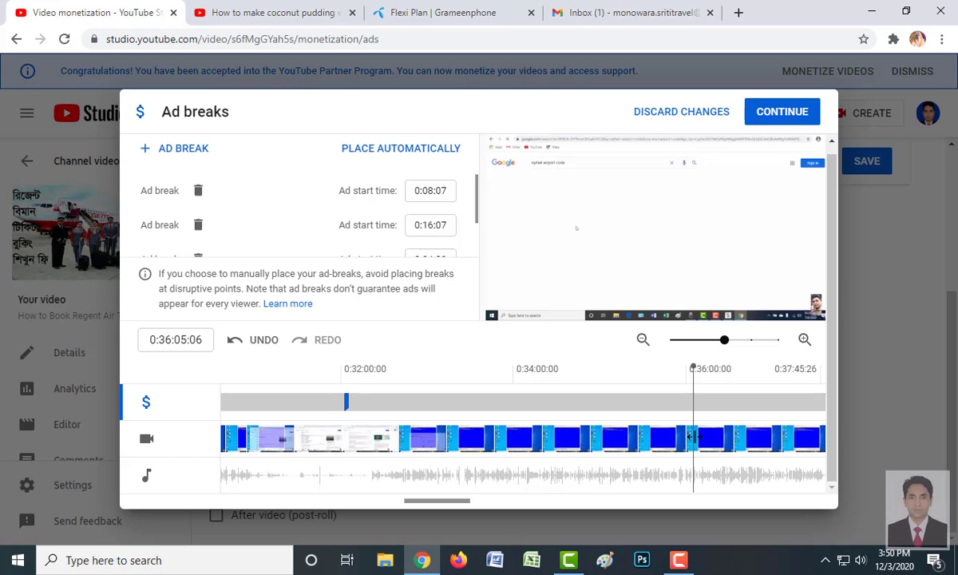
left_click_drag(695, 437, 805, 456)
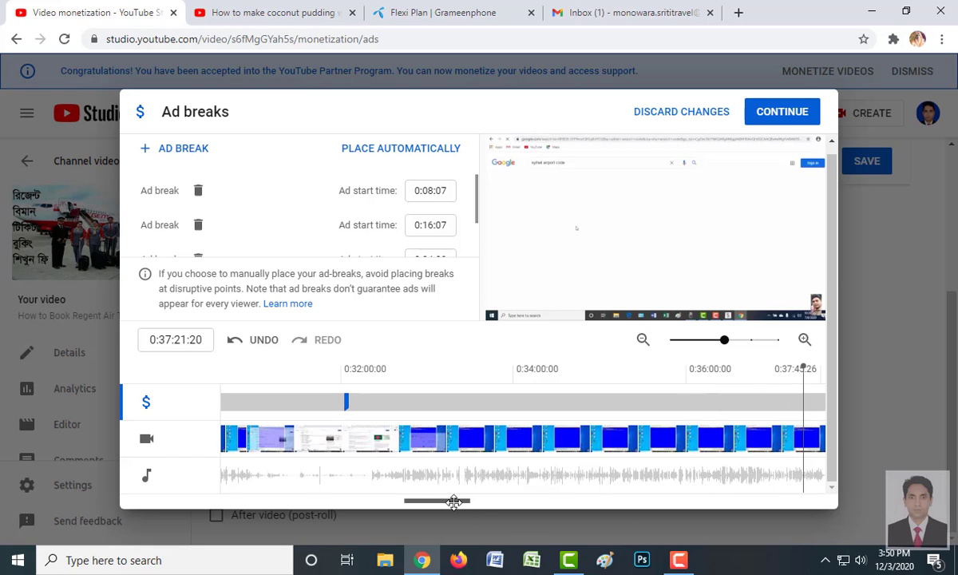
left_click_drag(454, 501, 485, 500)
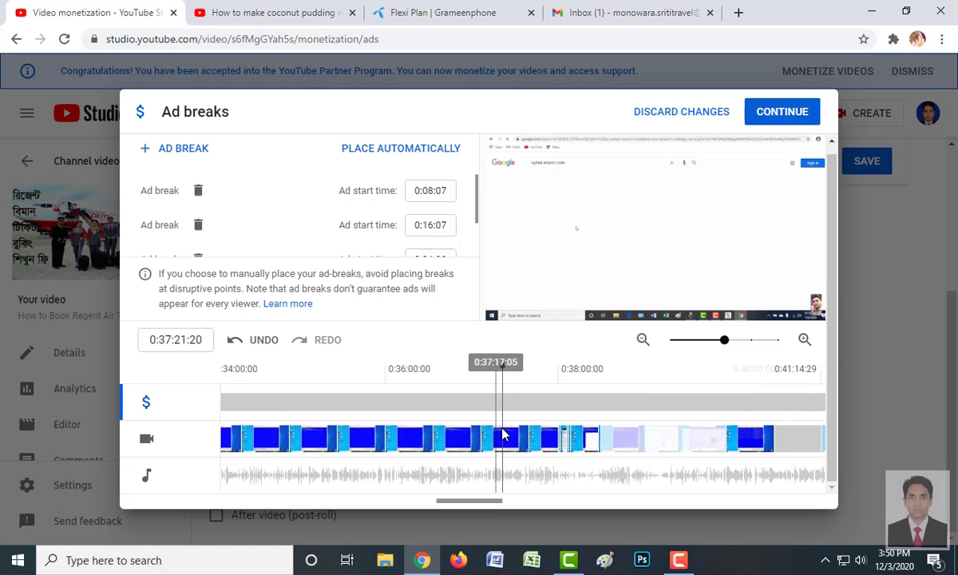
left_click_drag(512, 367, 792, 390)
left_click(179, 151)
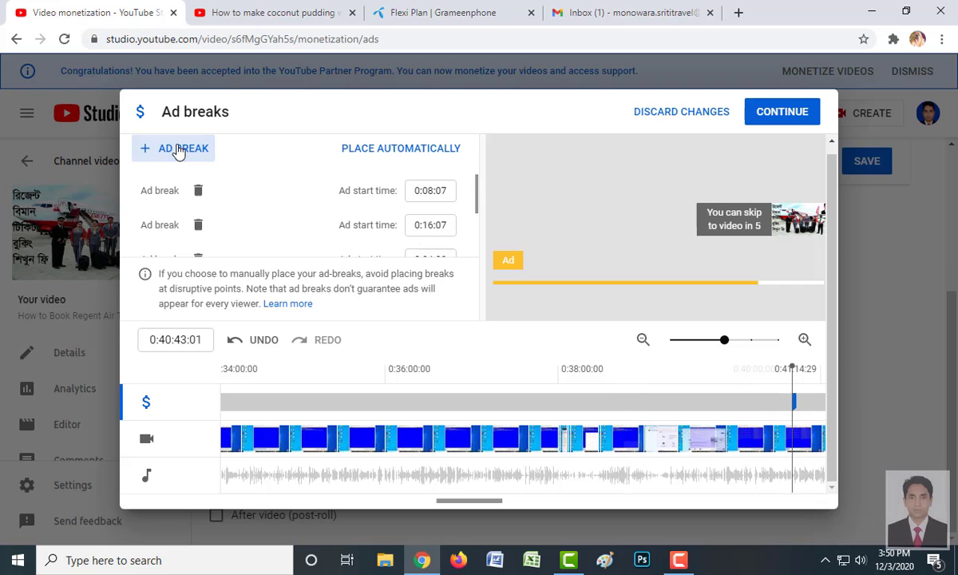
- Add a manual mid-roll ad break at about 0:48:34 on the video's timeline
left_click_drag(453, 501, 511, 511)
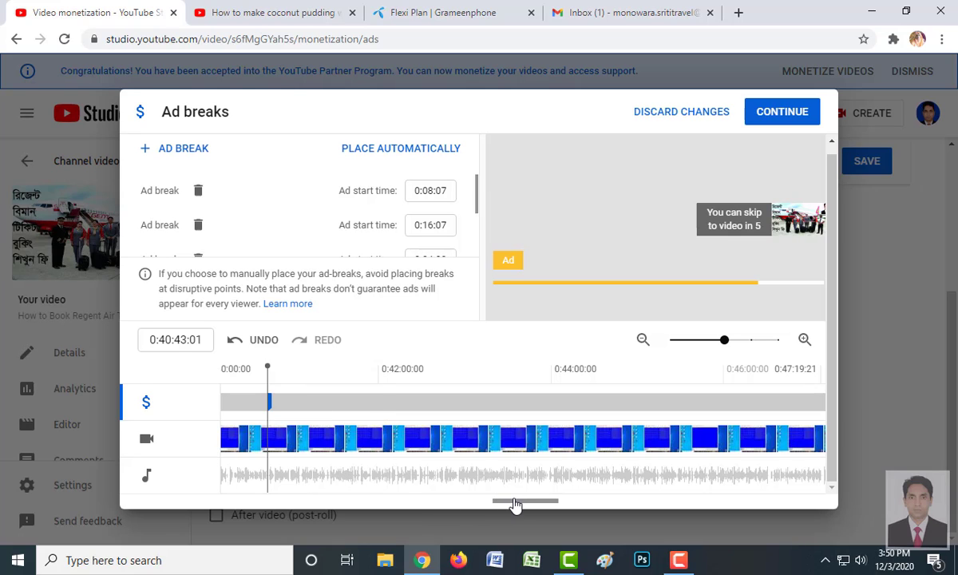
scroll(515, 505, "left", 2)
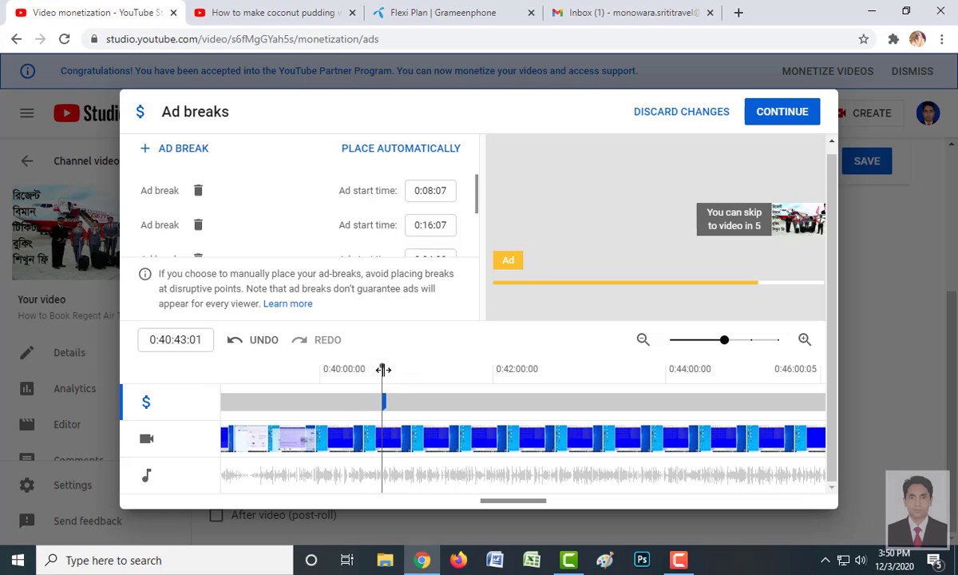
left_click_drag(383, 369, 773, 449)
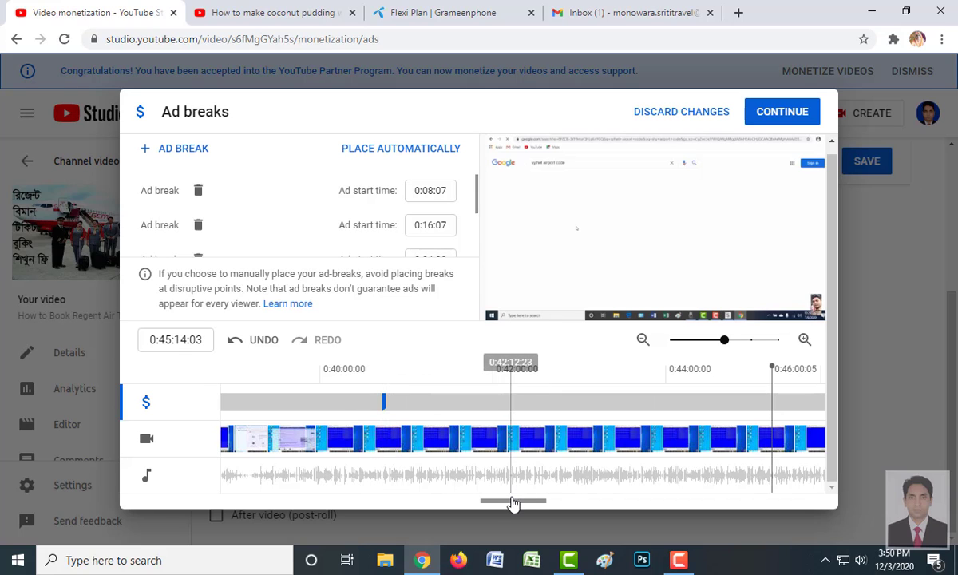
left_click_drag(513, 500, 558, 506)
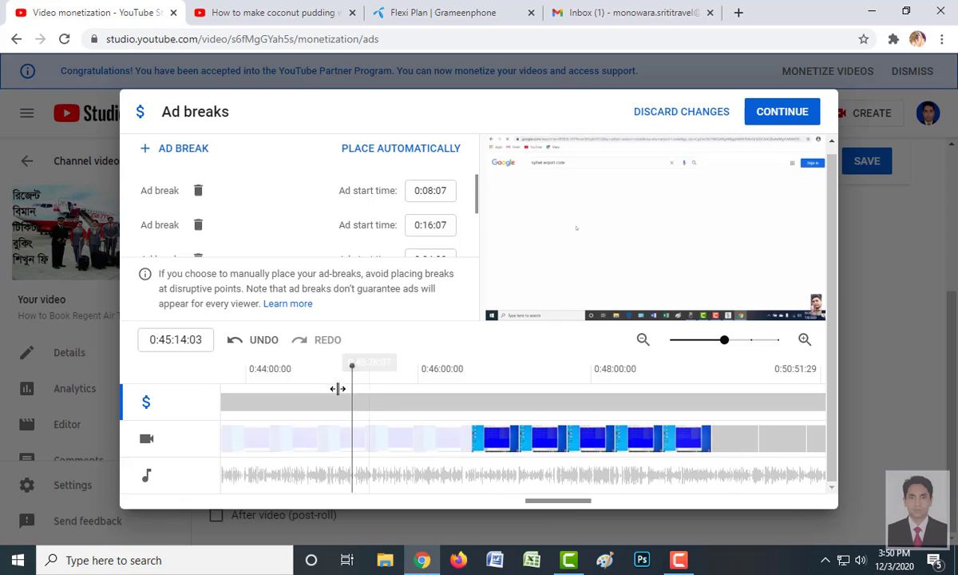
left_click_drag(353, 368, 642, 407)
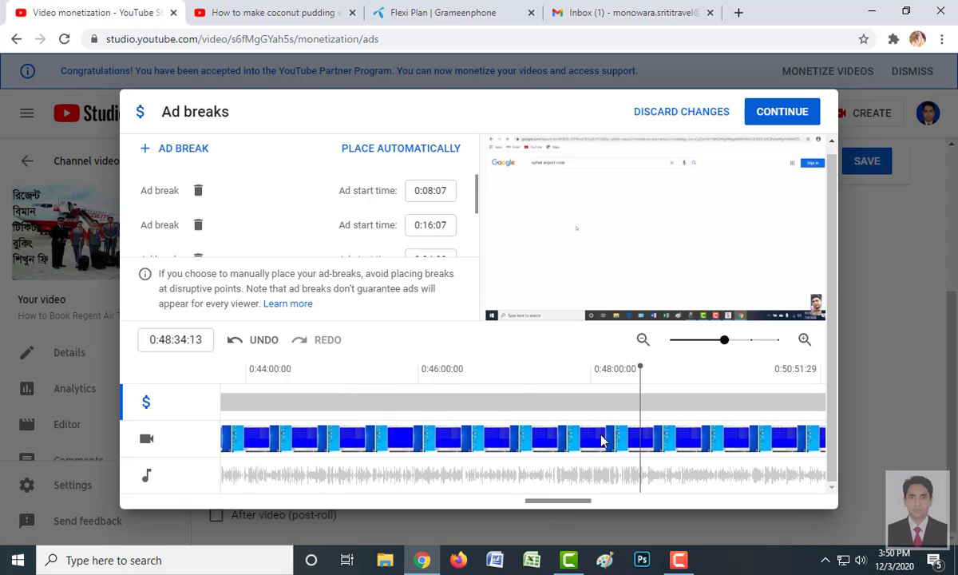
left_click(186, 151)
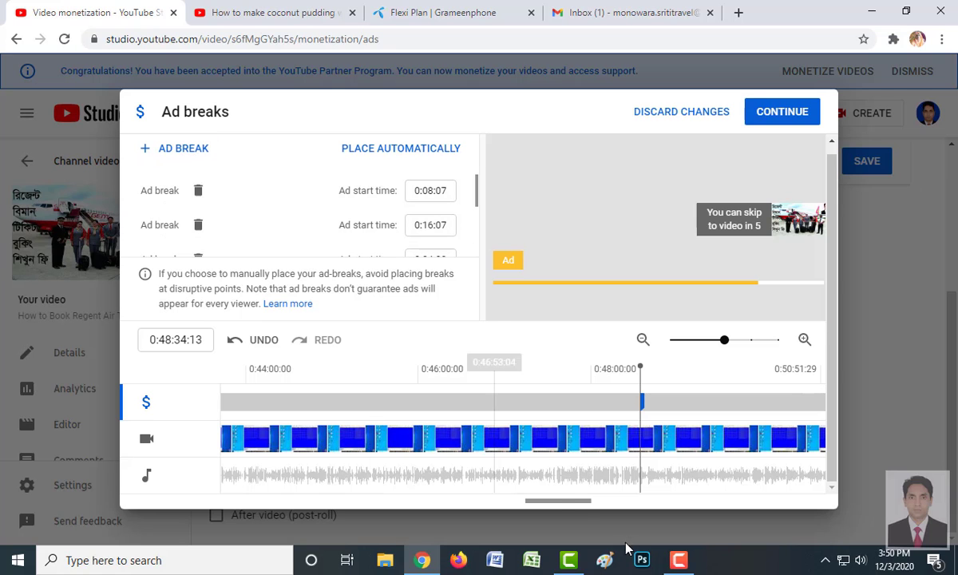
- Add a manual mid-roll ad break at about 1:04:28 on the video's timeline
left_click_drag(559, 500, 694, 514)
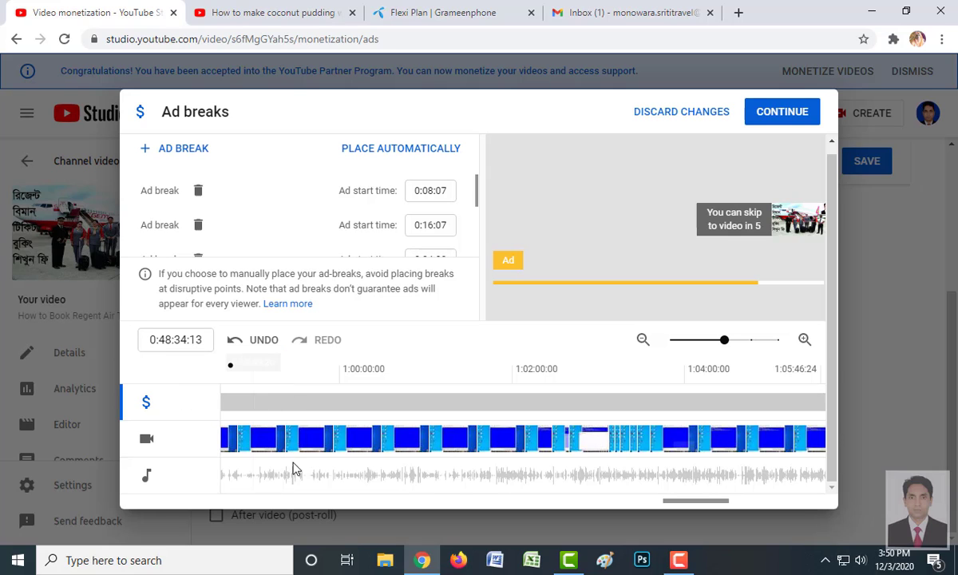
left_click(726, 374)
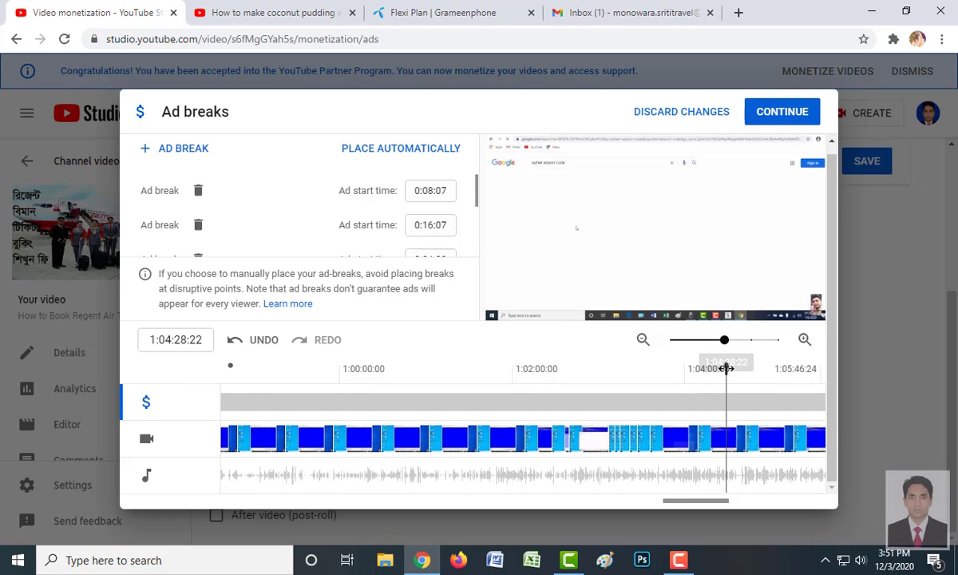
left_click(173, 151)
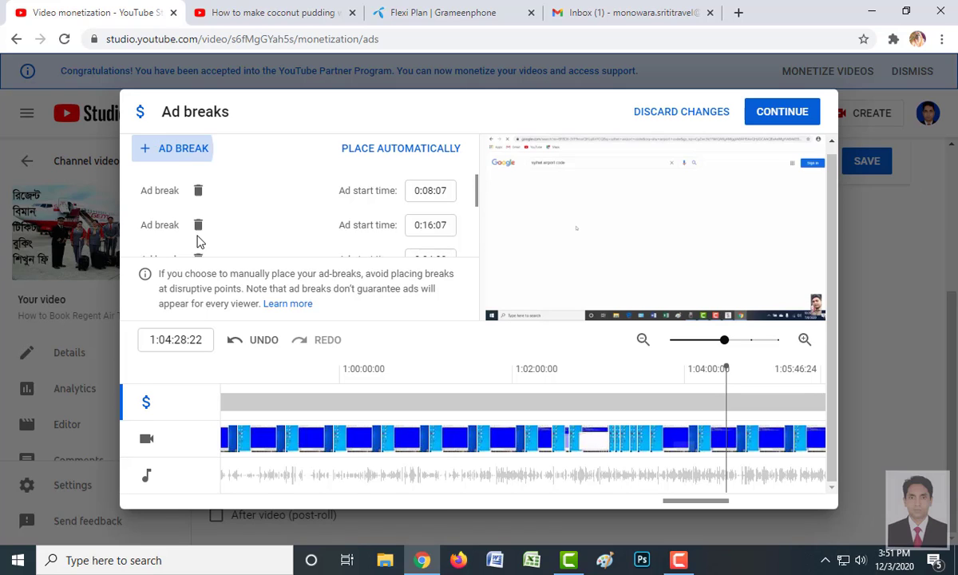
- Check the end of the timeline, accept the placed ad breaks, and save the video's monetization settings
left_click_drag(693, 500, 845, 520)
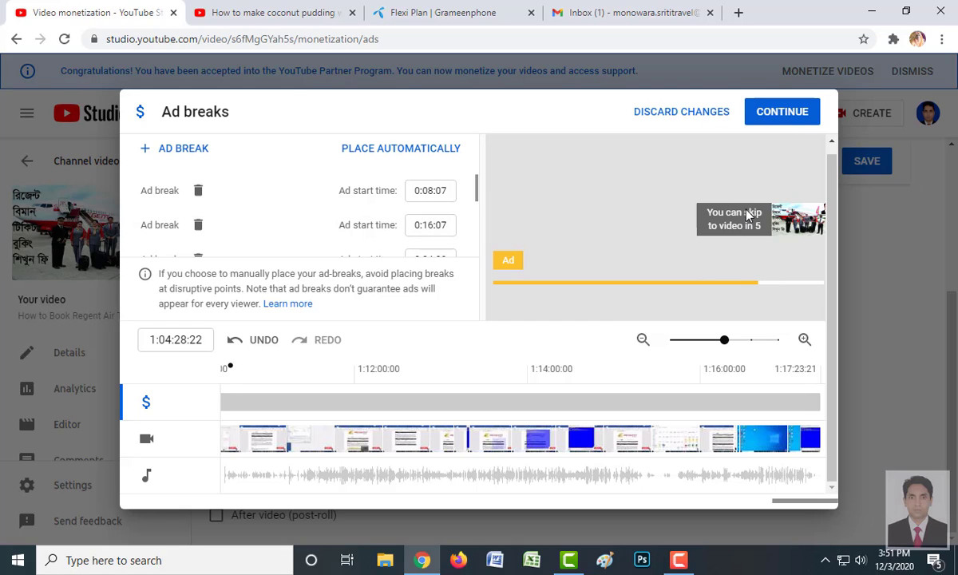
left_click(782, 116)
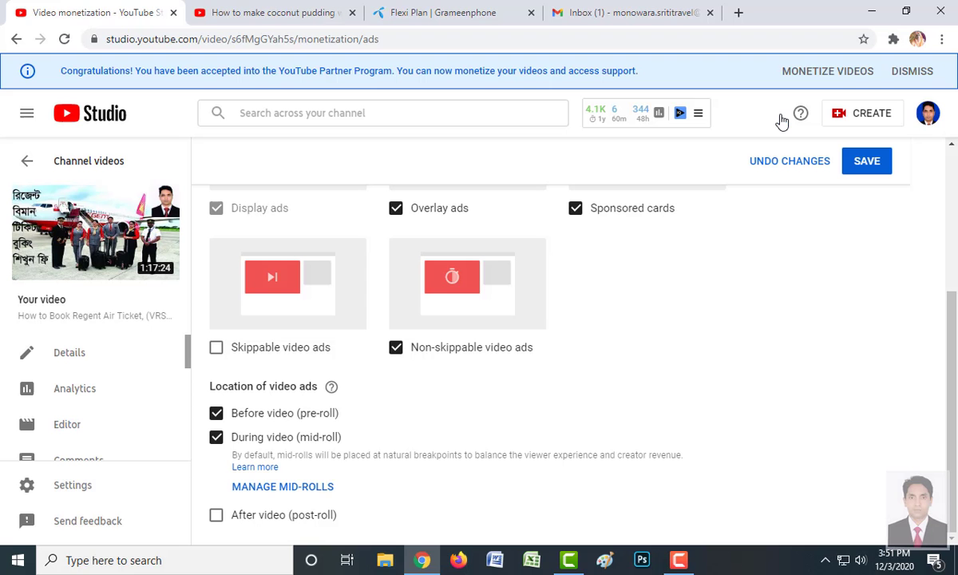
left_click(867, 162)
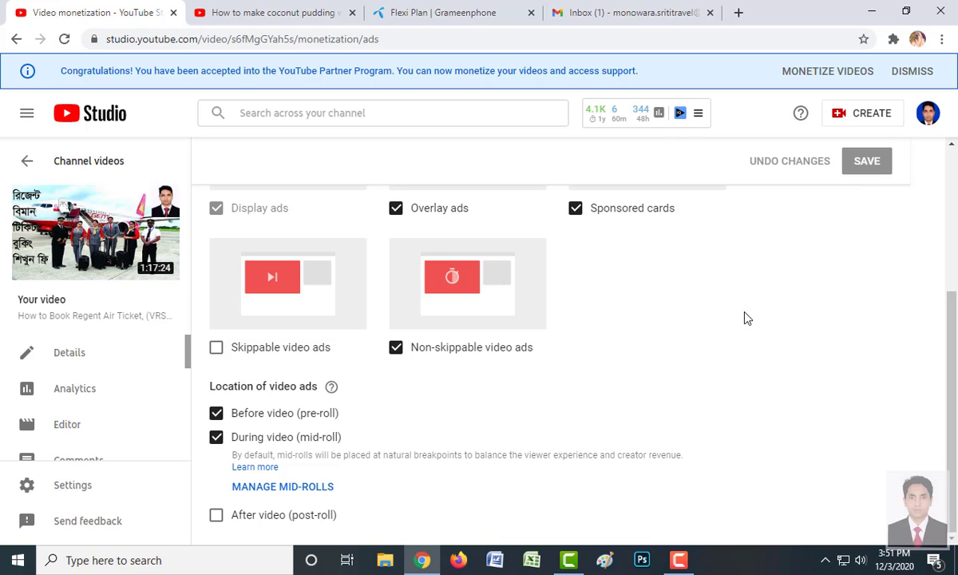
- Review the video's monetization status, ad types, and ad locations, and look through the video's other management sections
scroll(800, 263, "up", 3)
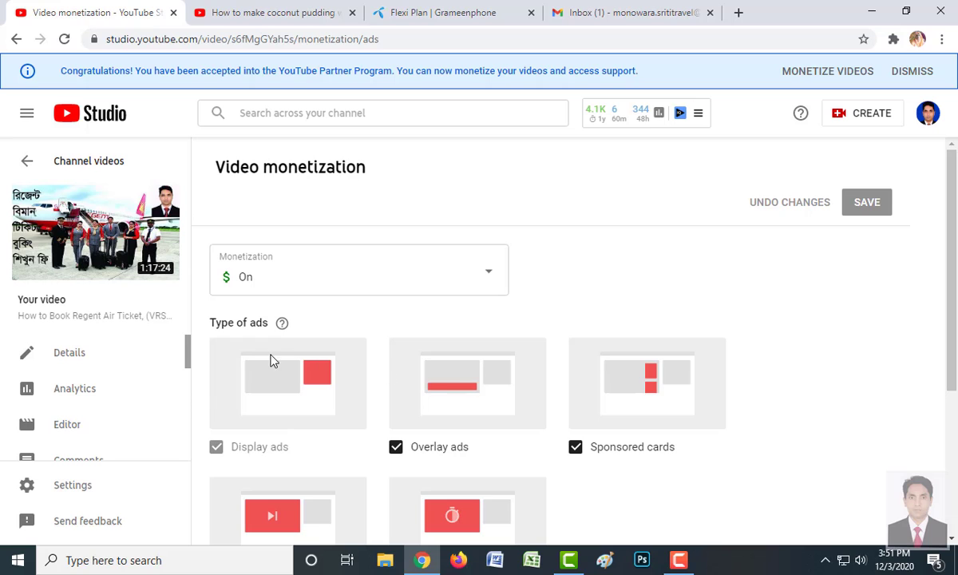
scroll(94, 406, "down", 3)
scroll(97, 399, "up", 3)
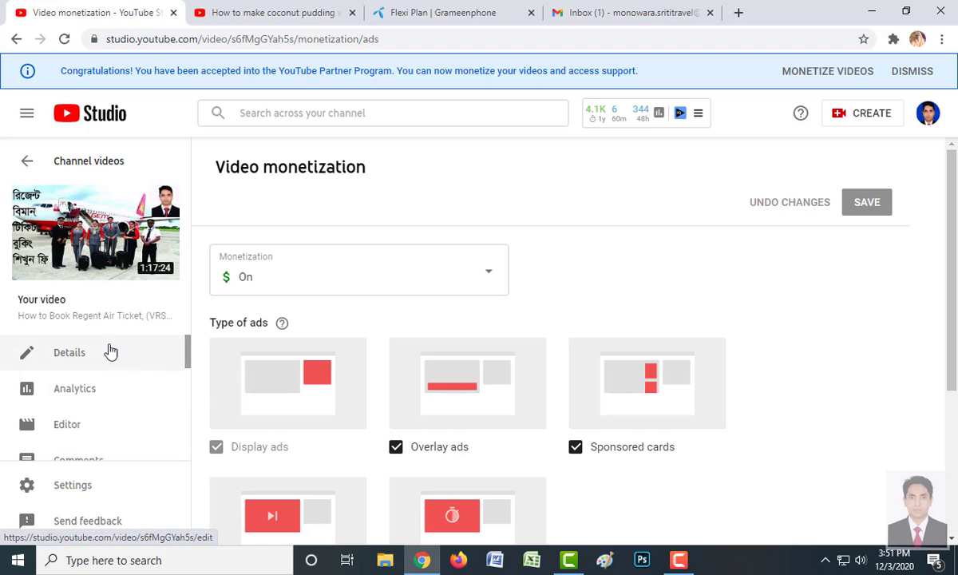
scroll(86, 384, "down", 3)
scroll(88, 372, "up", 3)
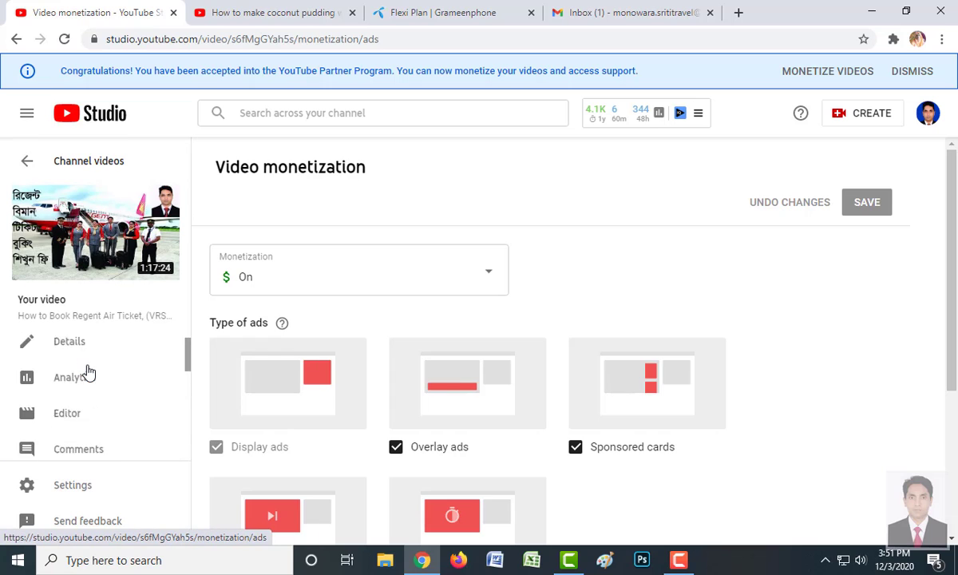
scroll(89, 373, "down", 4)
scroll(88, 372, "up", 3)
scroll(89, 372, "up", 1)
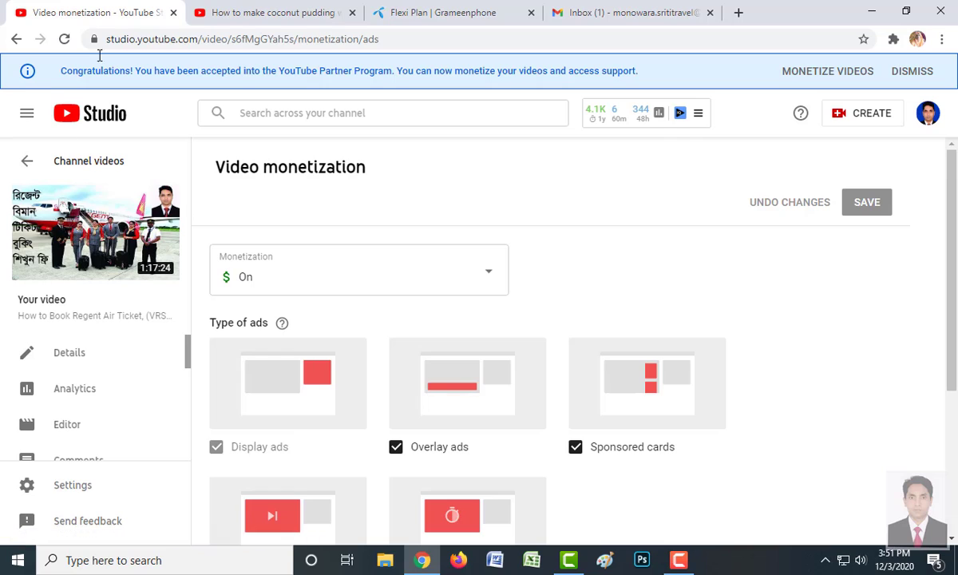
- Reload the video monetization page and check the video's selected ad types again
left_click(64, 39)
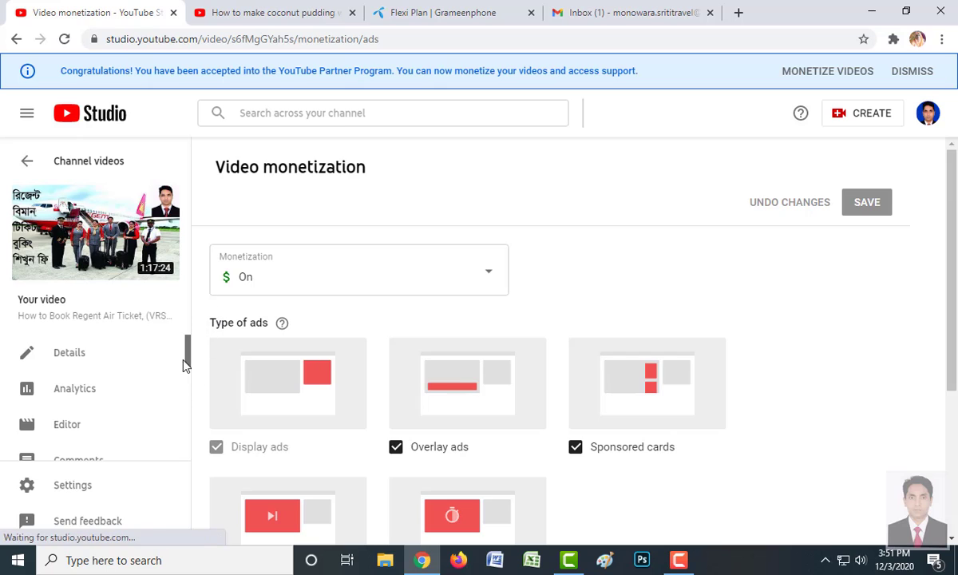
scroll(310, 353, "down", 3)
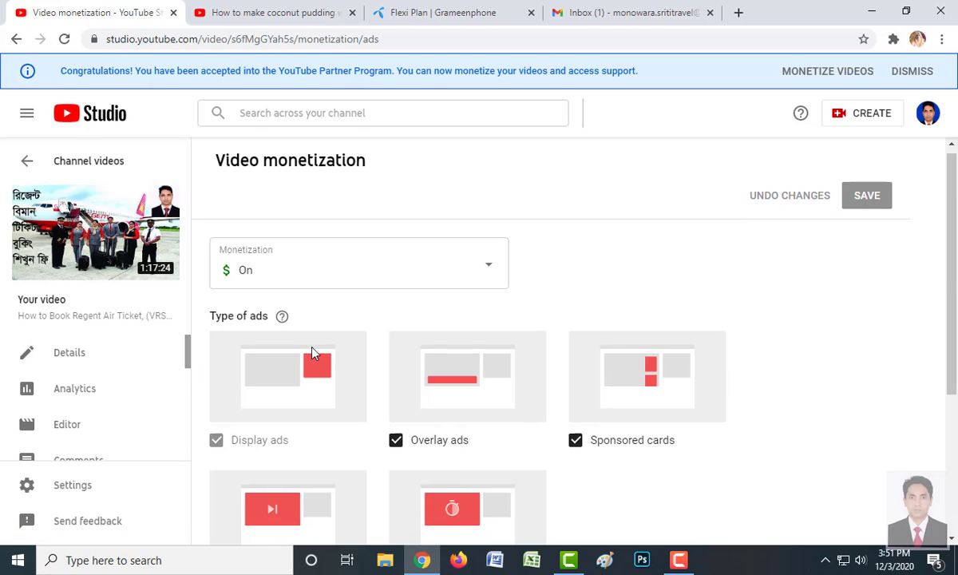
scroll(311, 353, "up", 3)
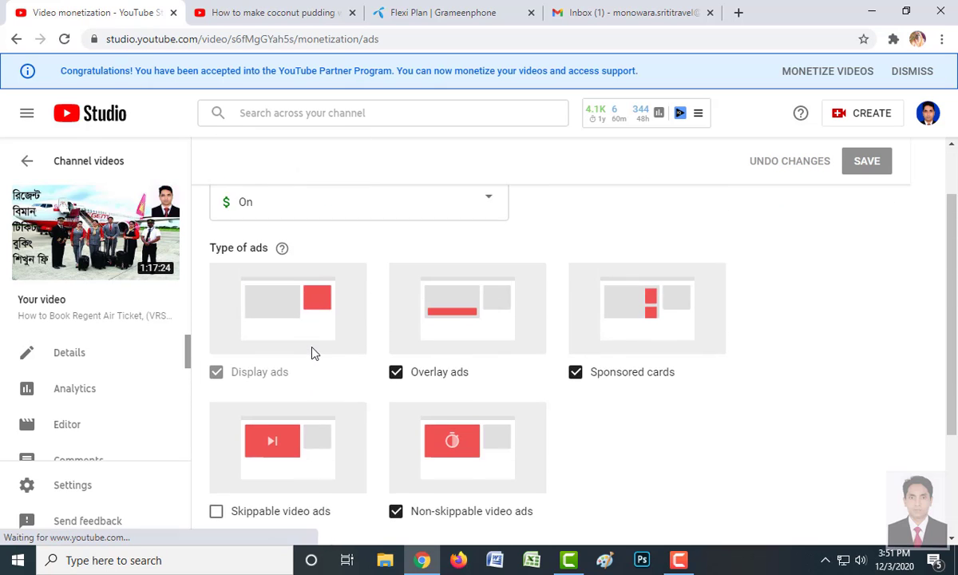
- Return from the video's monetization page to the list of channel uploads
mouse_move(188, 352)
left_mouse_down()
mouse_move(188, 391)
mouse_move(188, 344)
left_mouse_up()
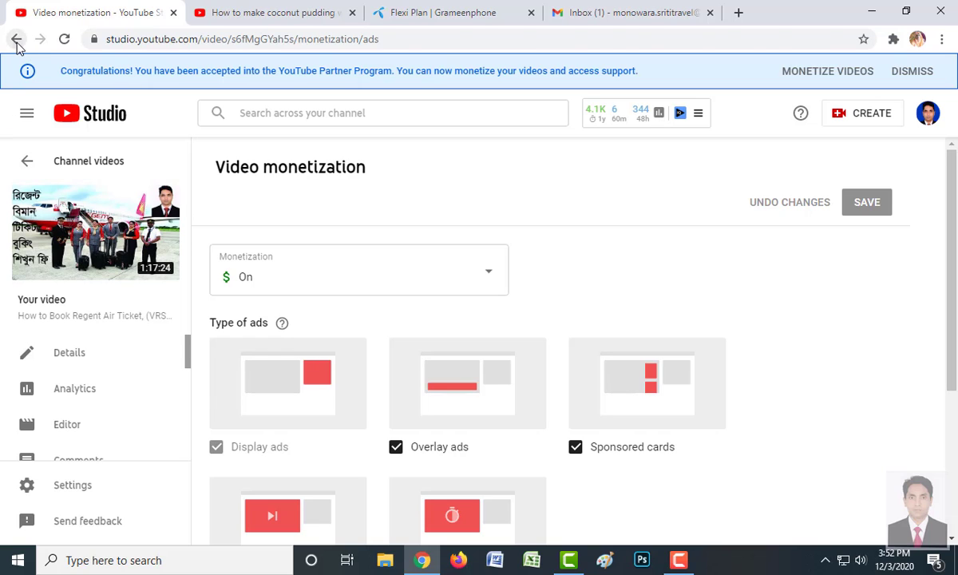
left_click(17, 39)
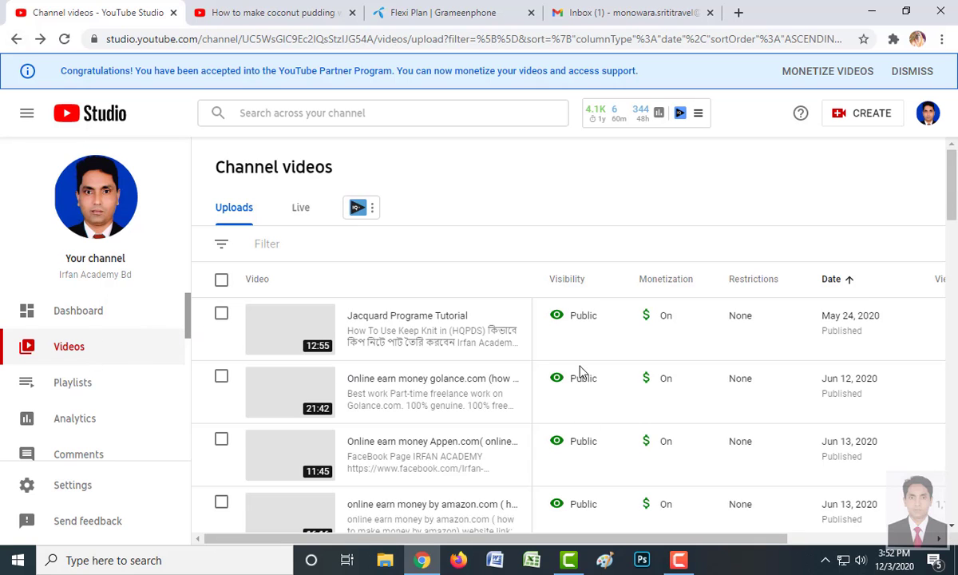
mouse_move(952, 180)
left_mouse_down()
mouse_move(955, 319)
mouse_move(950, 182)
left_mouse_up()
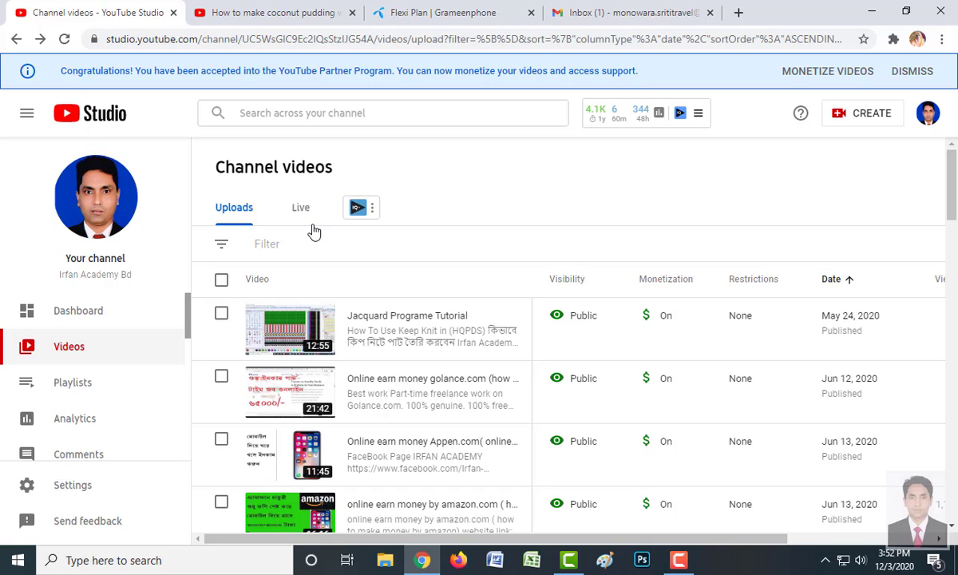
- Look through the filter criteria for the uploads list, including the Monetization filter's options, without applying any filter
left_click(222, 246)
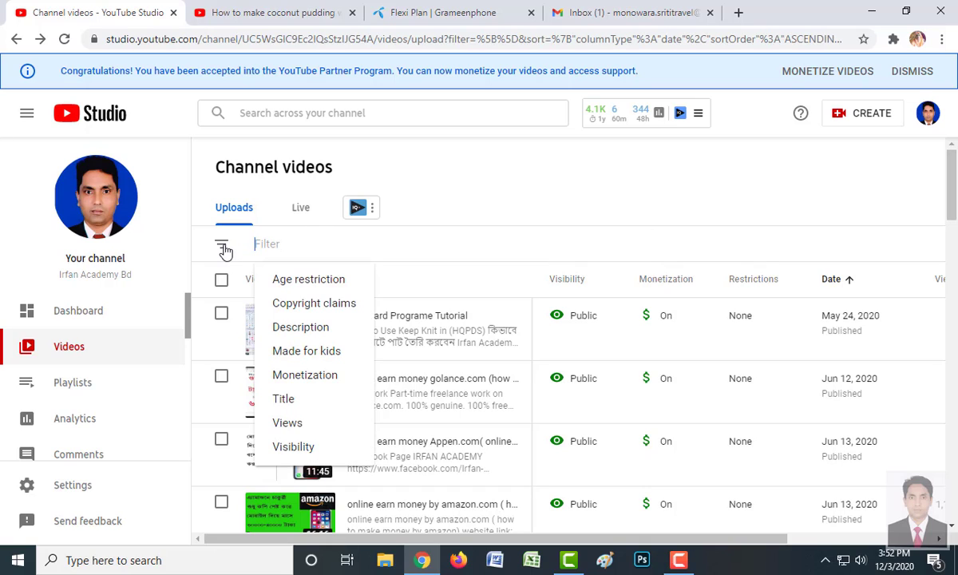
left_click(319, 376)
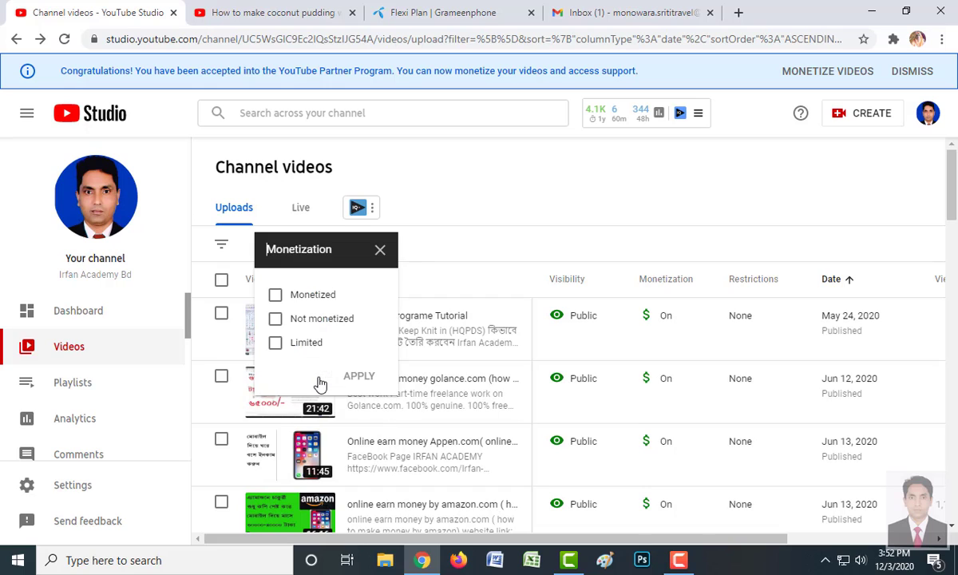
left_click(474, 243)
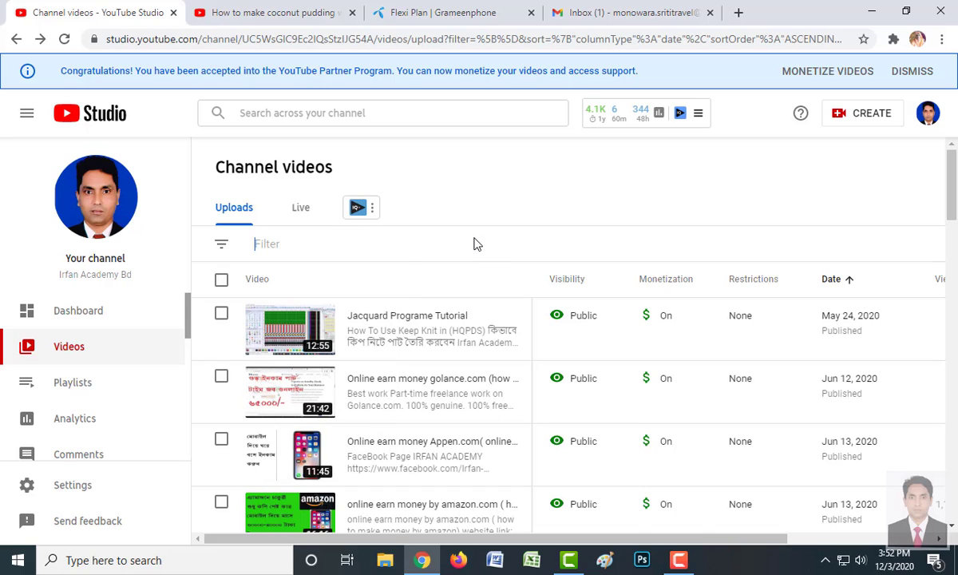
left_click(281, 243)
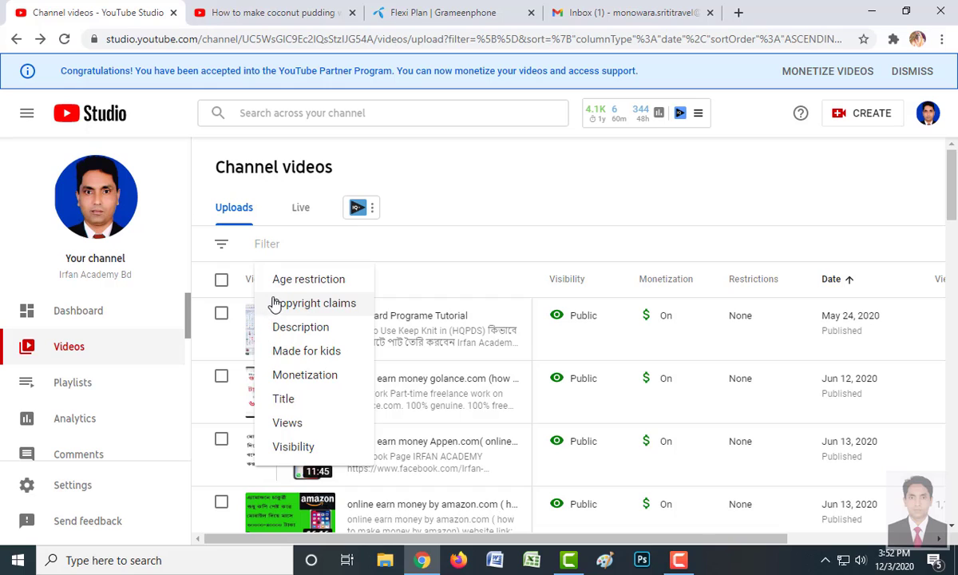
left_click(435, 215)
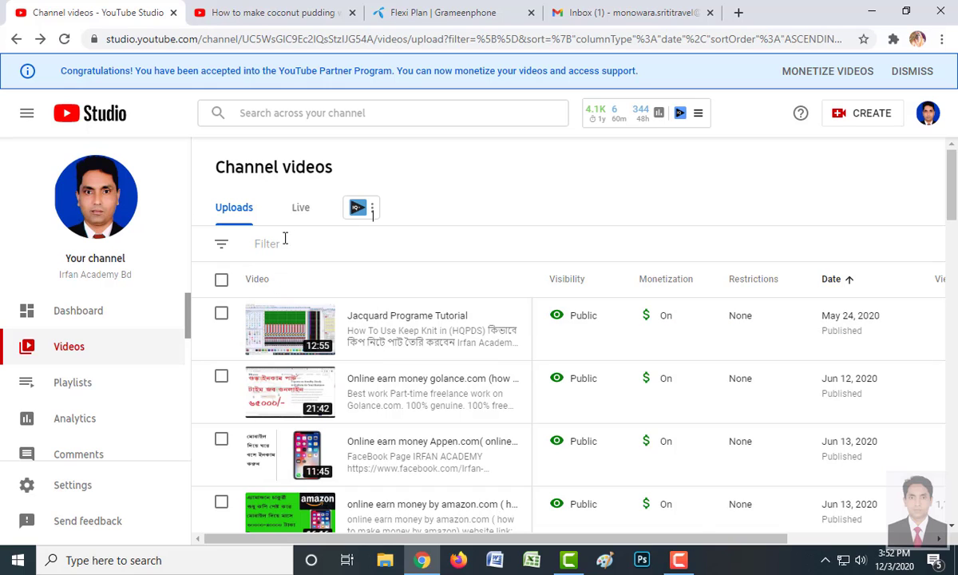
left_click(229, 248)
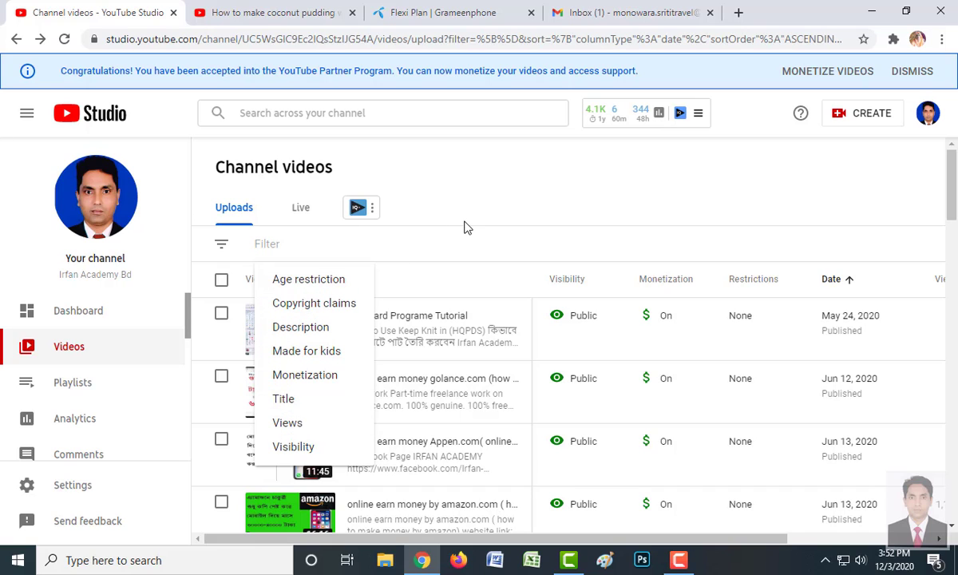
left_click(443, 264)
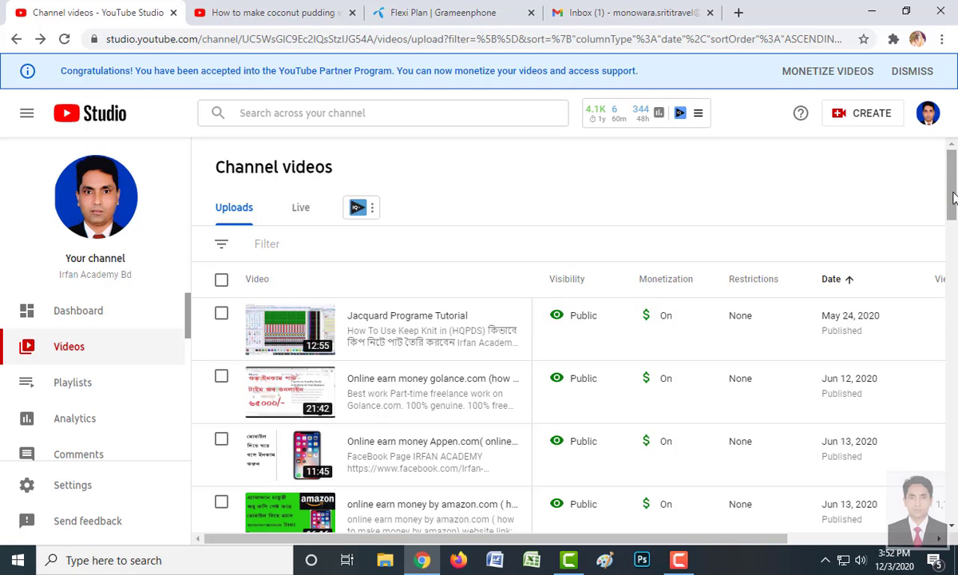
left_click_drag(951, 212, 952, 492)
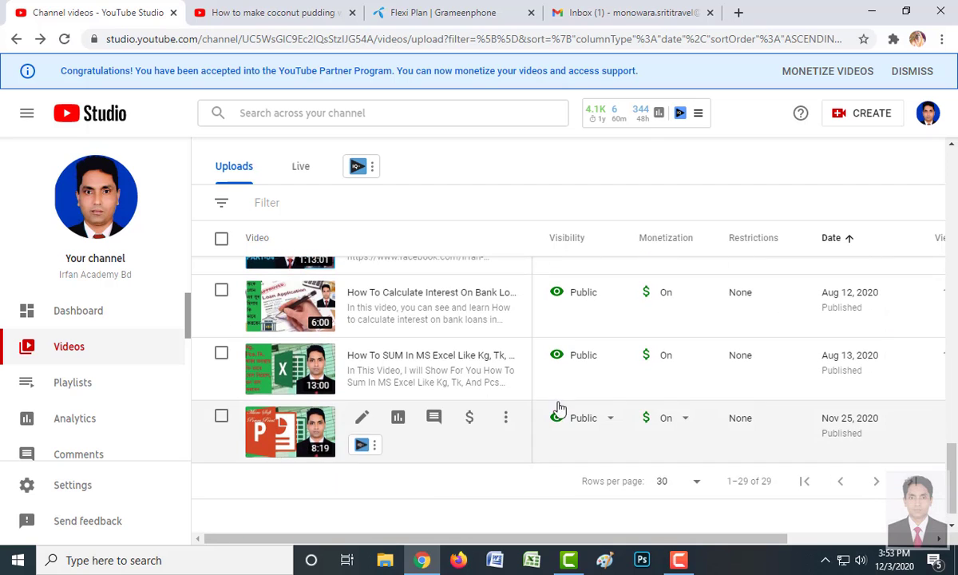
left_click(226, 418)
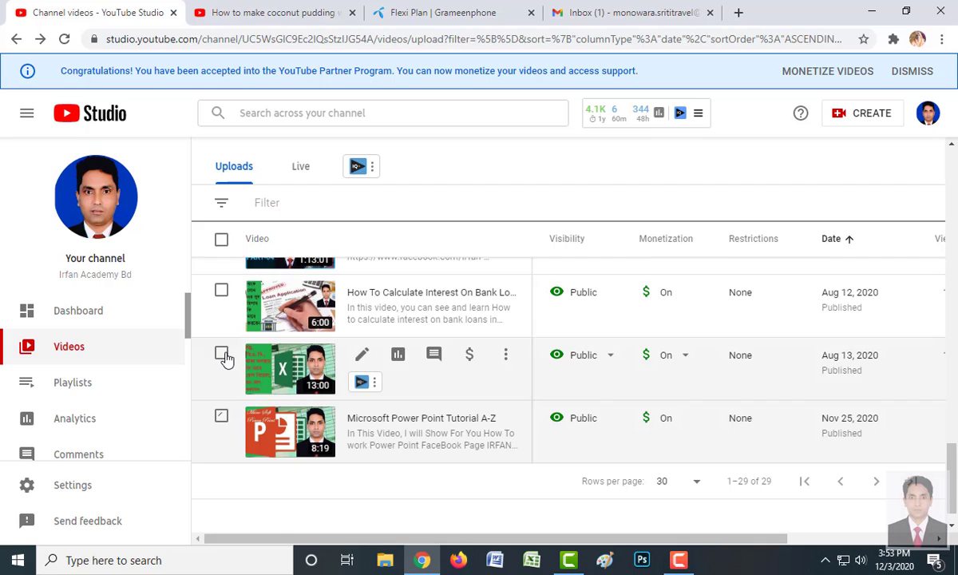
left_click(222, 354)
left_click(222, 287)
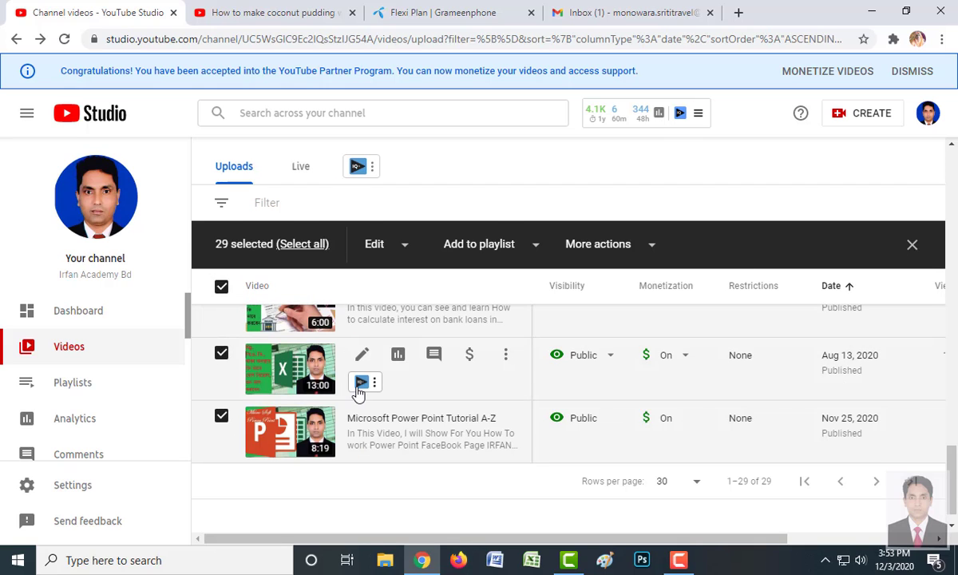
scroll(953, 471, "up", 3)
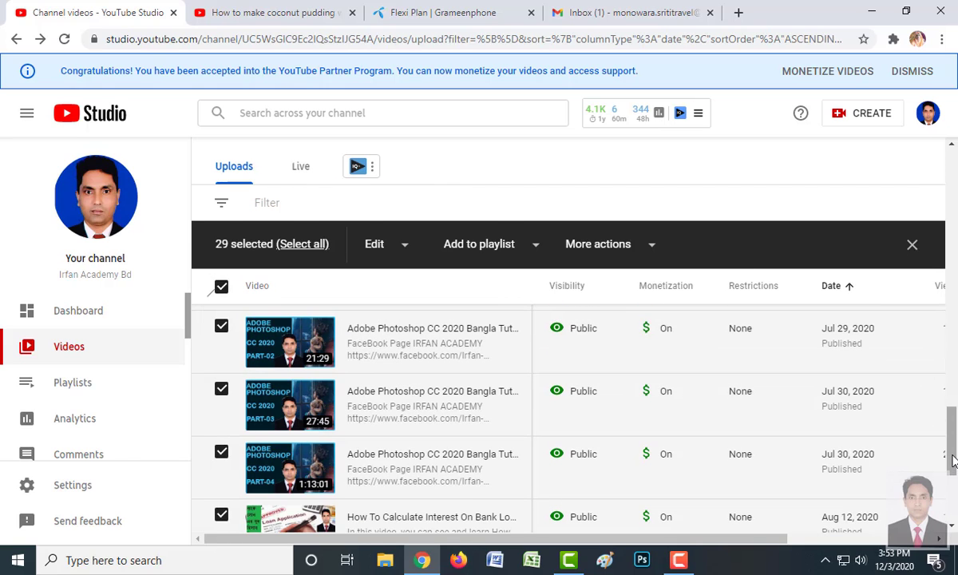
left_click_drag(953, 442, 953, 499)
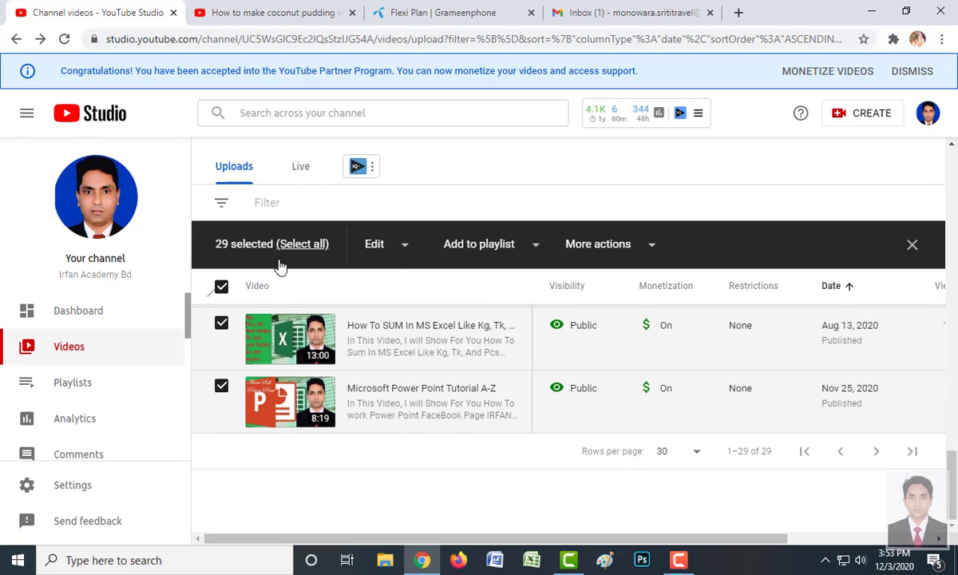
scroll(280, 265, "up", 20)
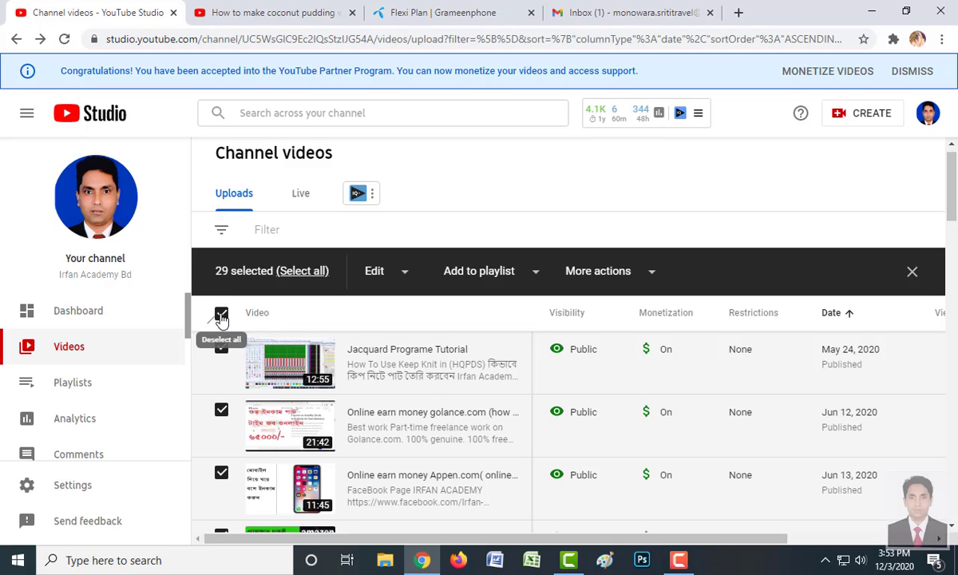
left_click(221, 315)
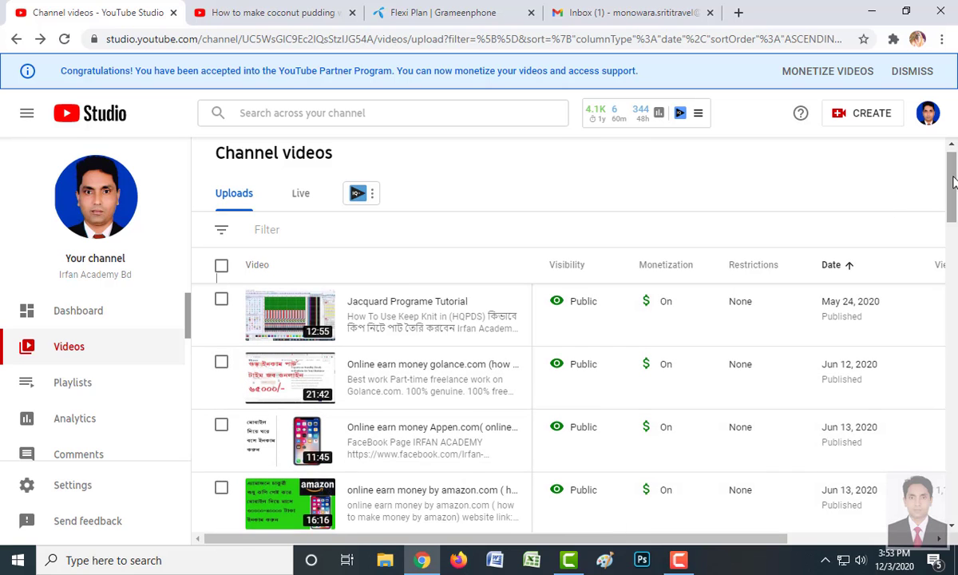
- Set the uploads list to show 50 rows per page
left_click_drag(953, 182, 953, 519)
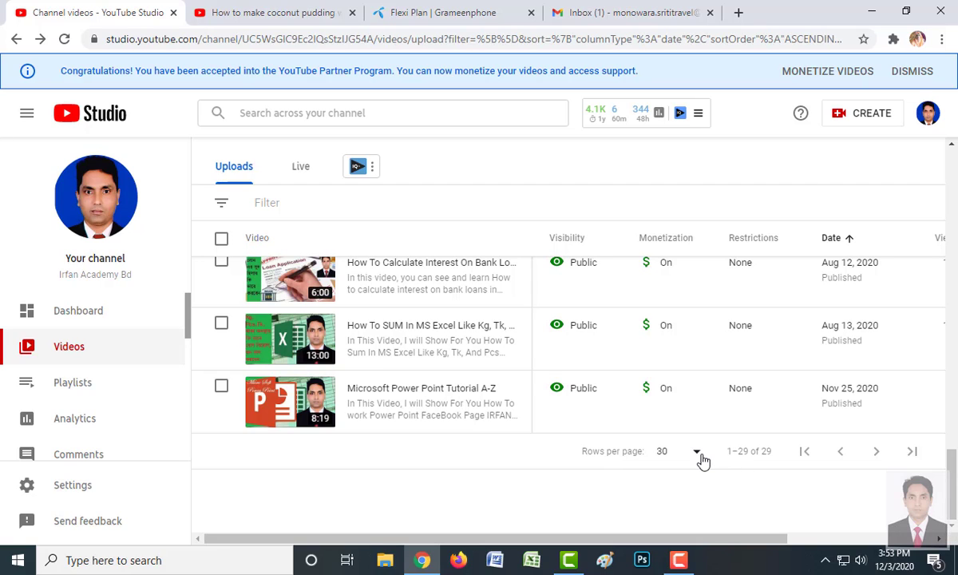
left_click(698, 454)
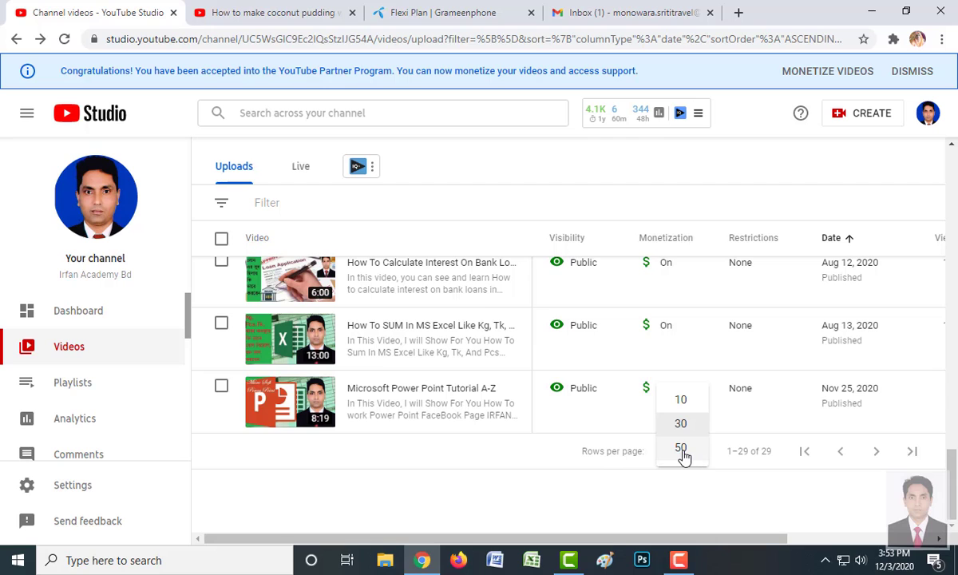
left_click(684, 452)
- Examine the monetization status and restrictions of the videos throughout the uploads list
scroll(899, 439, "up", 4)
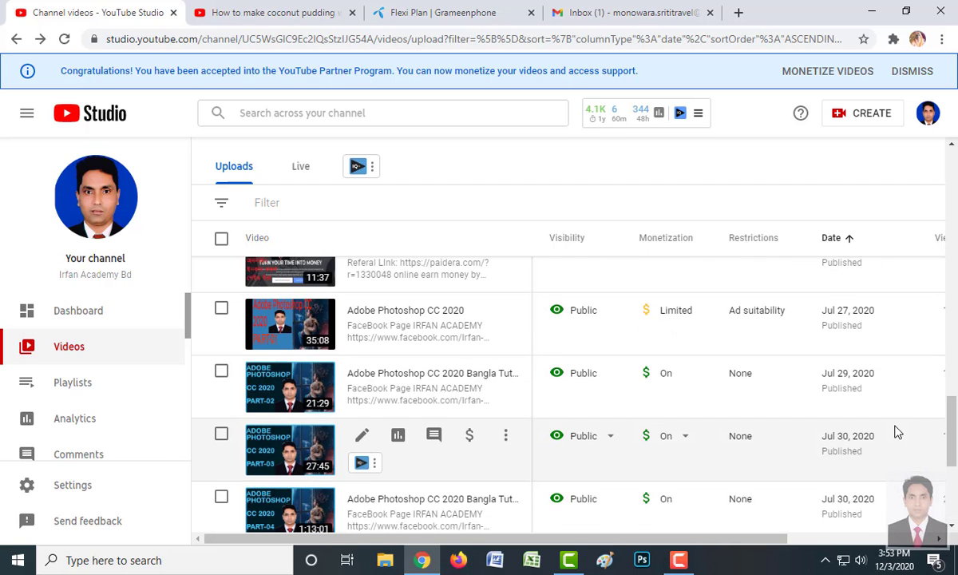
scroll(898, 432, "down", 4)
scroll(898, 432, "up", 10)
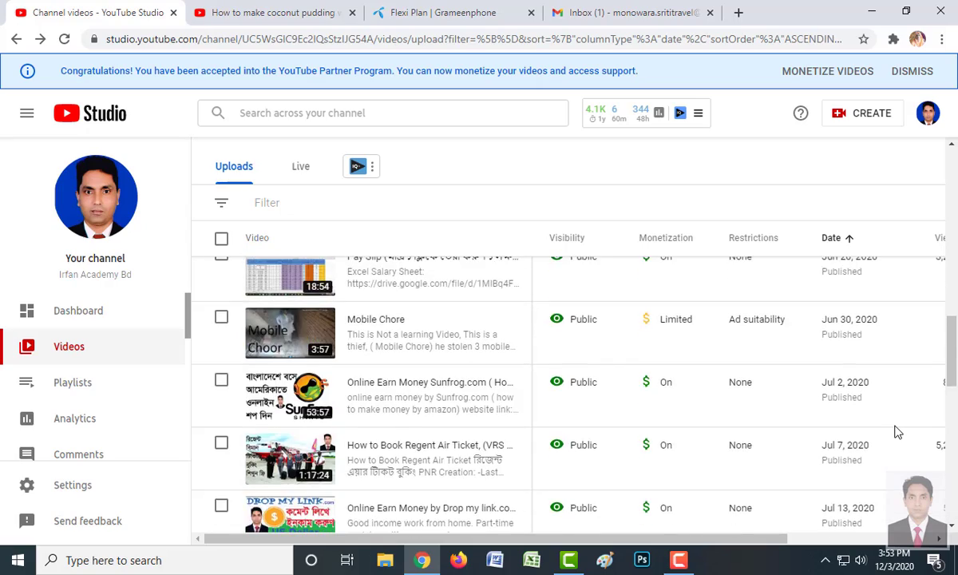
scroll(899, 432, "up", 15)
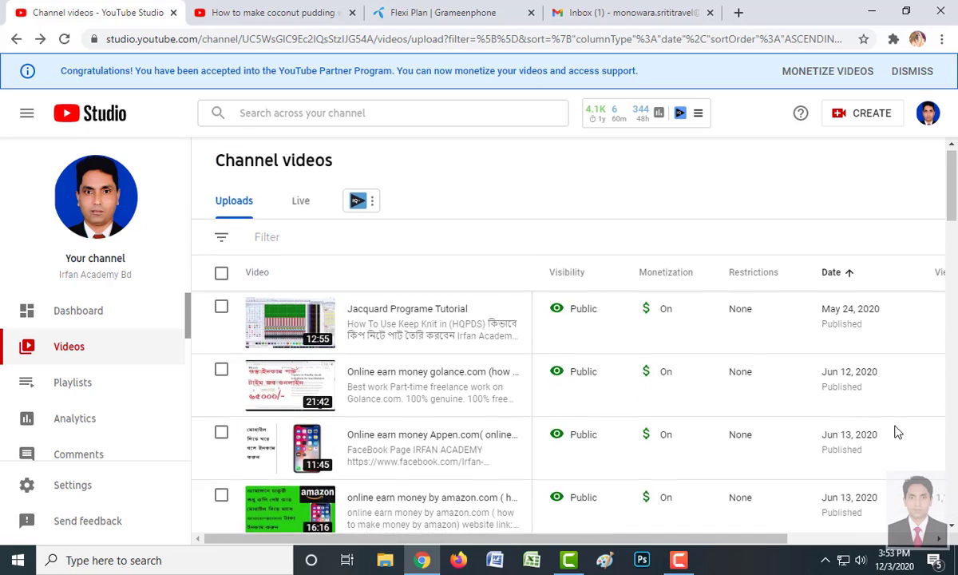
scroll(635, 381, "down", 10)
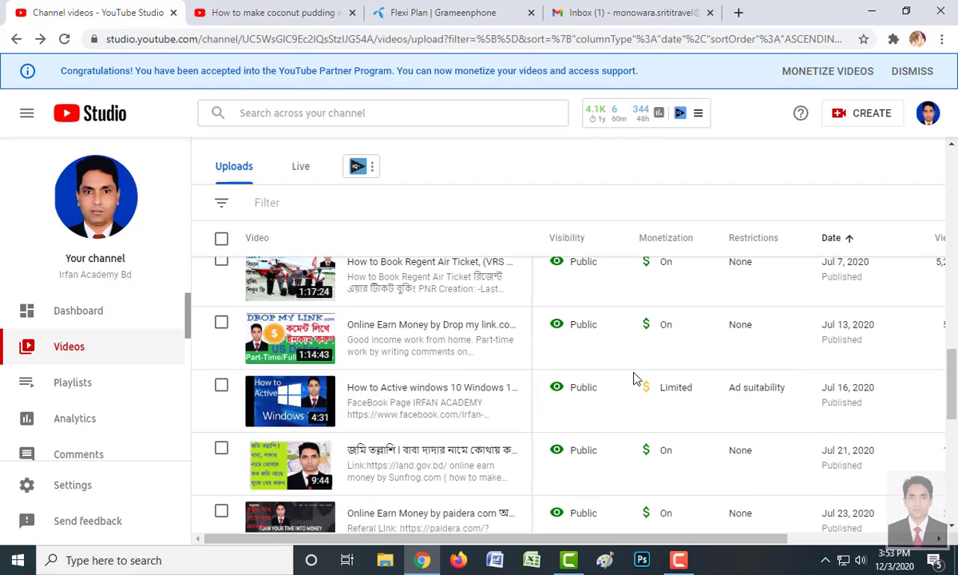
scroll(635, 381, "down", 7)
scroll(635, 381, "up", 3)
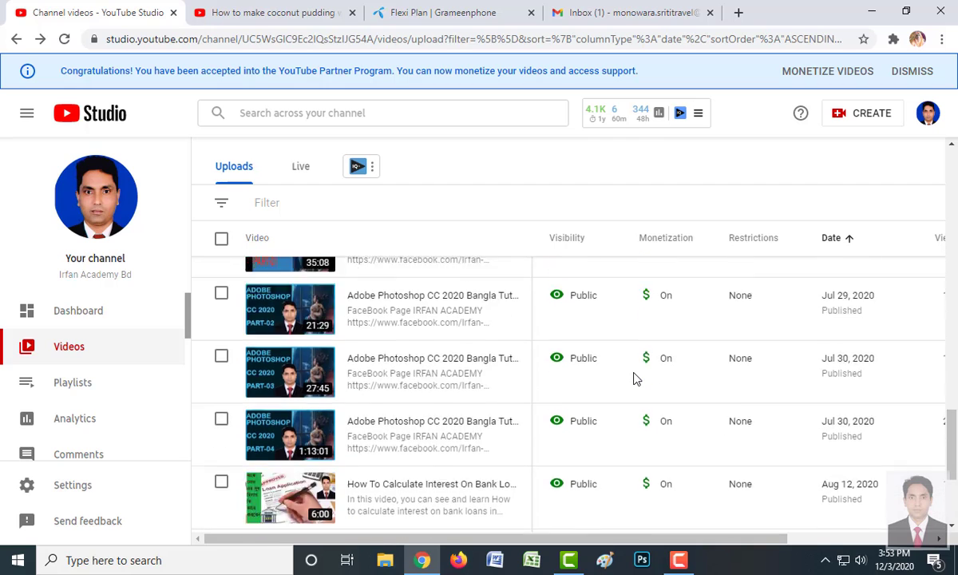
scroll(634, 383, "down", 3)
scroll(631, 389, "up", 1)
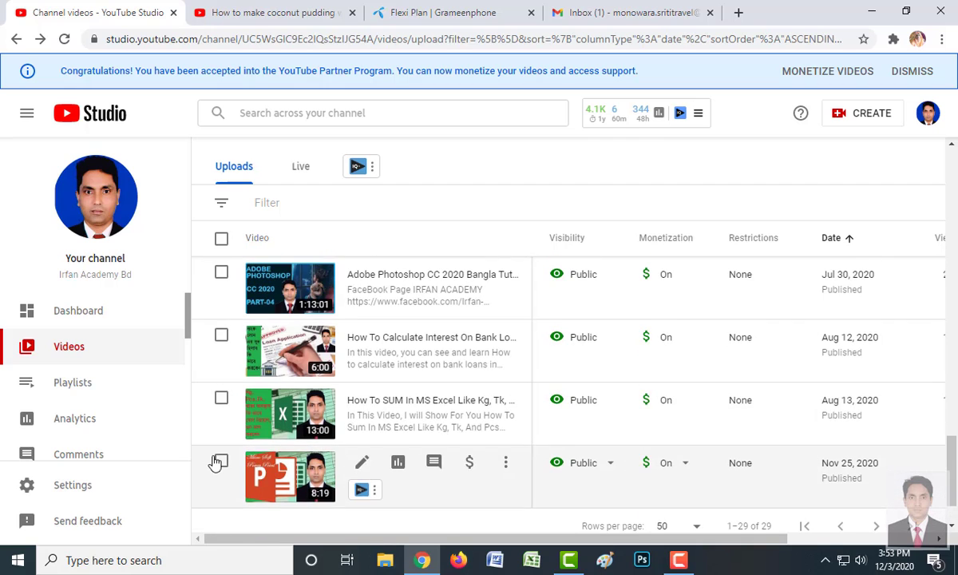
- Select the five newest uploads, from Adobe Photoshop CC 2020 part 03 through Microsoft Power Point Tutorial A-Z
left_click(219, 461)
left_click(221, 397)
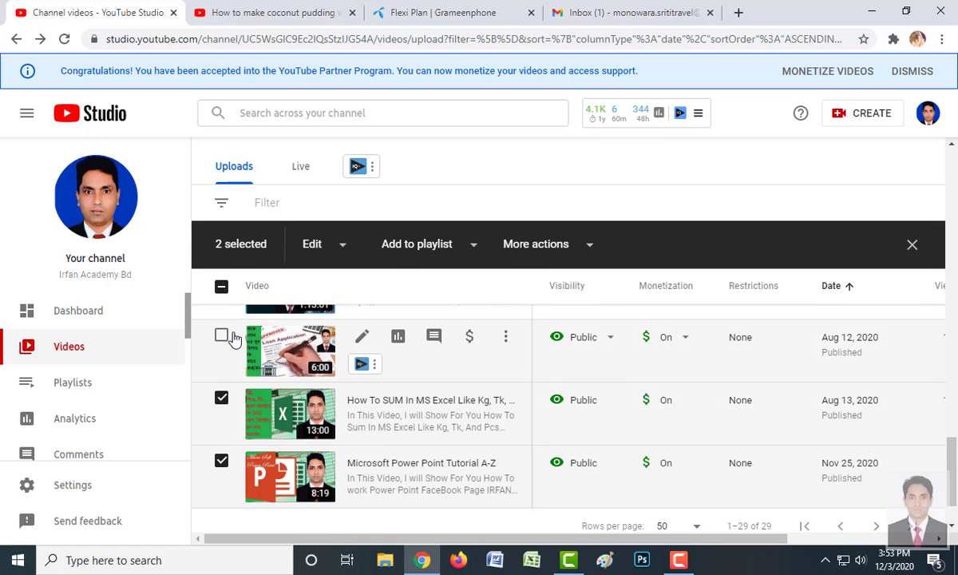
left_click(221, 335)
scroll(353, 439, "up", 5)
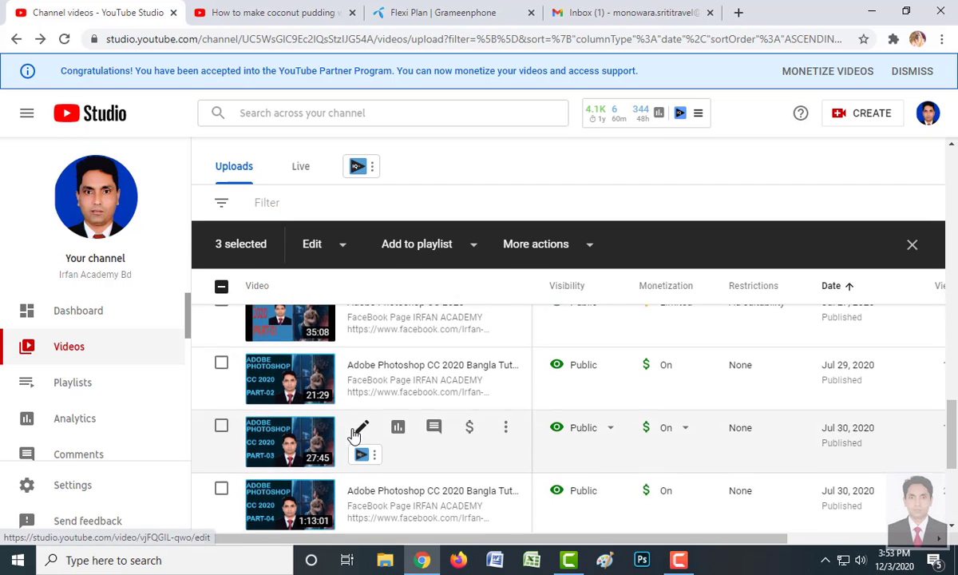
scroll(356, 433, "down", 1)
left_click(221, 422)
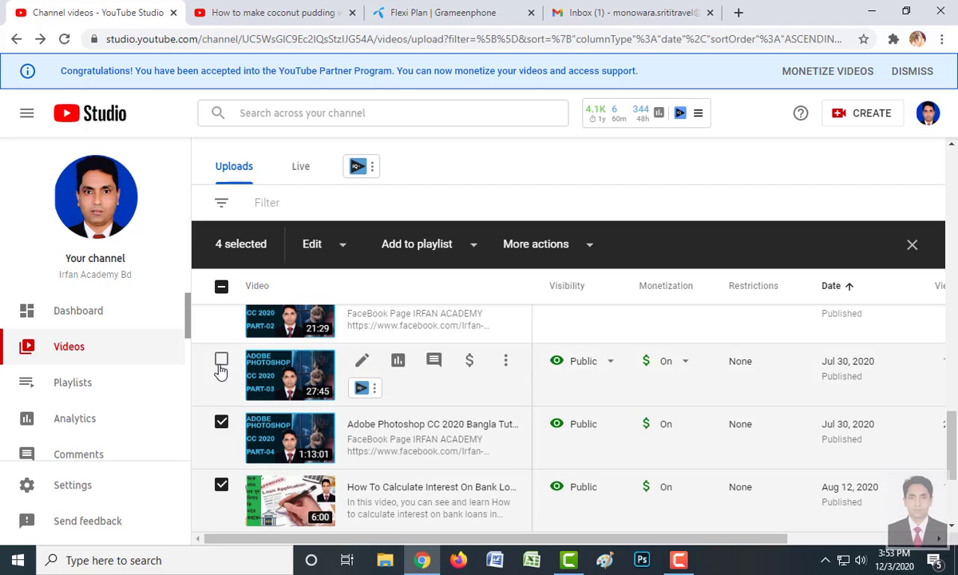
left_click(221, 361)
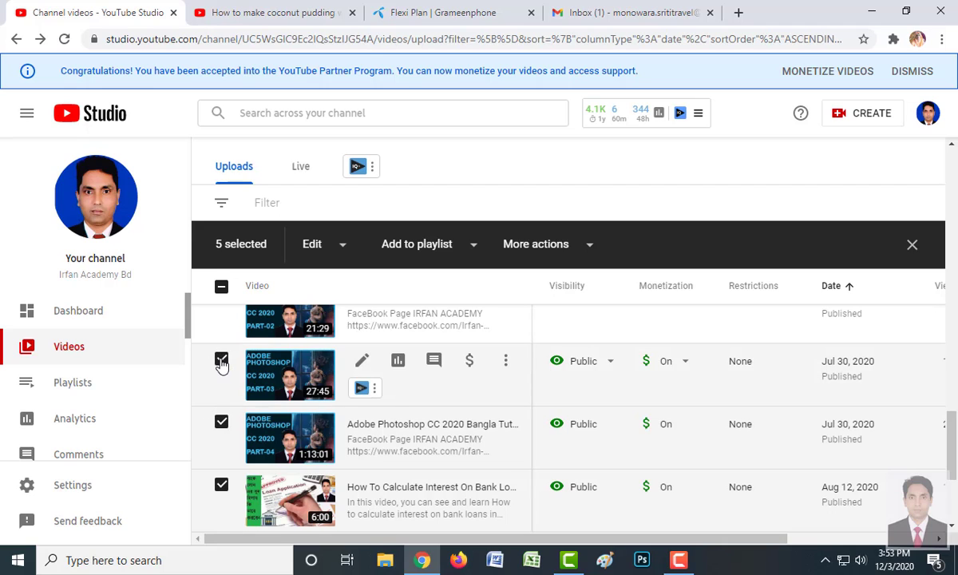
- Start a bulk ad settings edit for the selected videos, enable updating the type of ads, and exclude skippable video ads
left_click(342, 247)
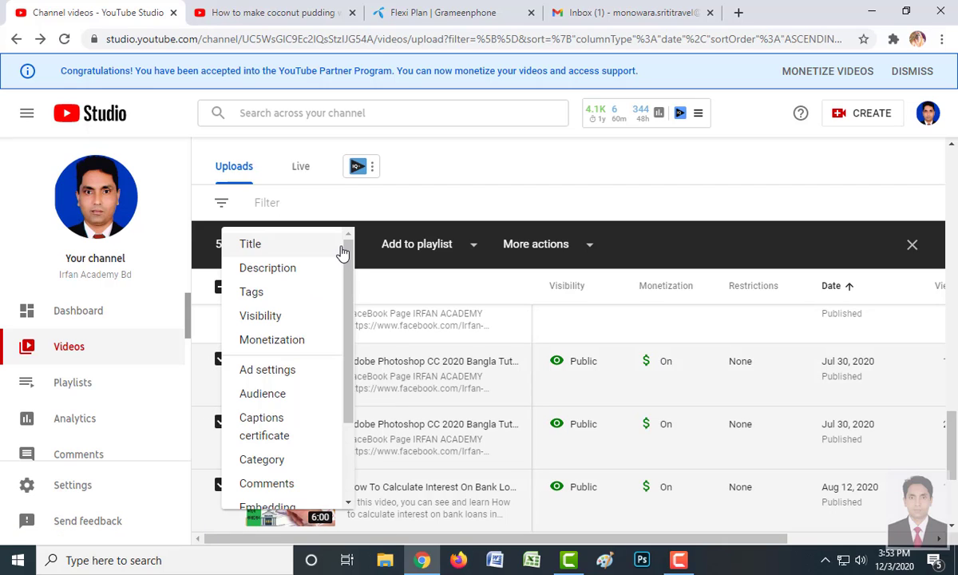
left_click(281, 377)
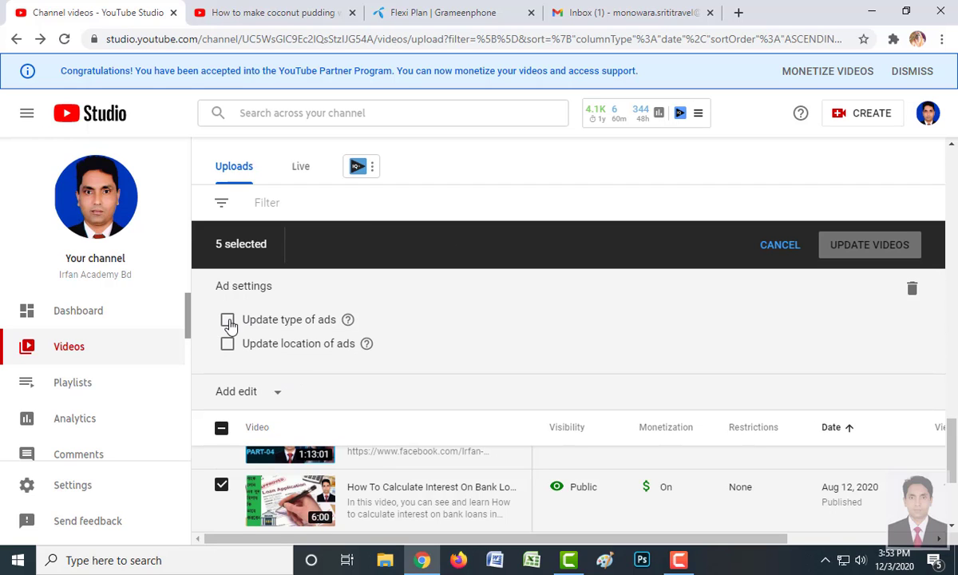
scroll(553, 317, "down", 10)
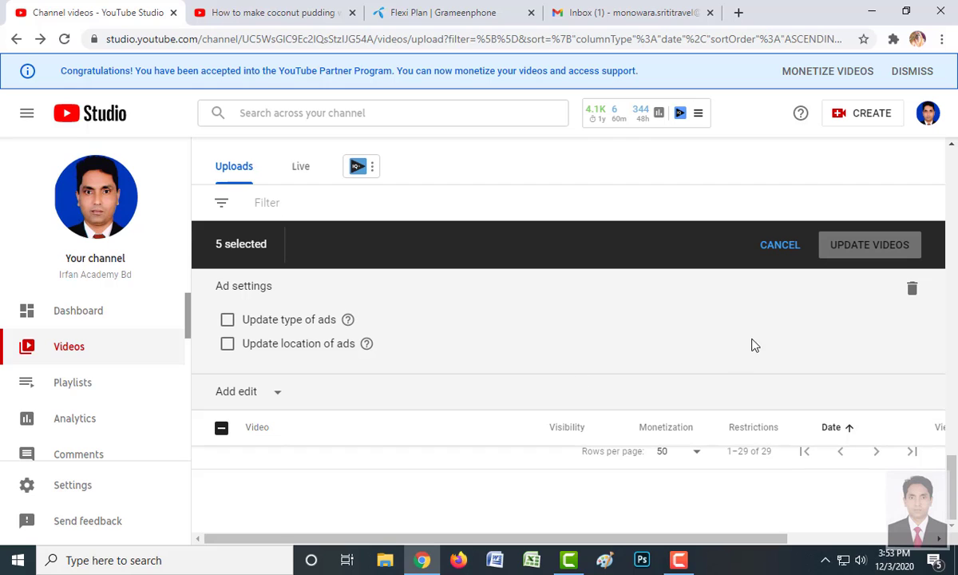
scroll(615, 328, "up", 5)
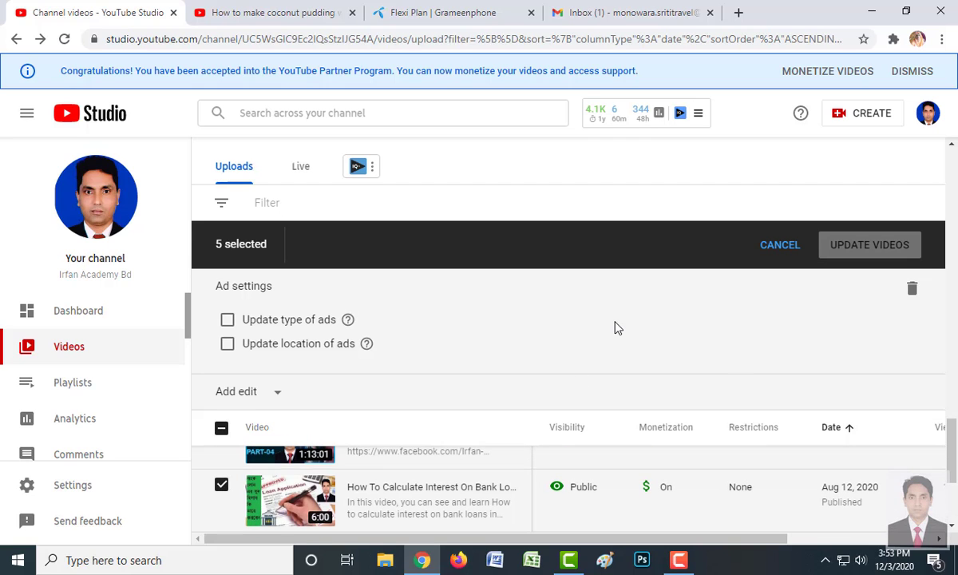
left_click(228, 320)
scroll(559, 360, "down", 1)
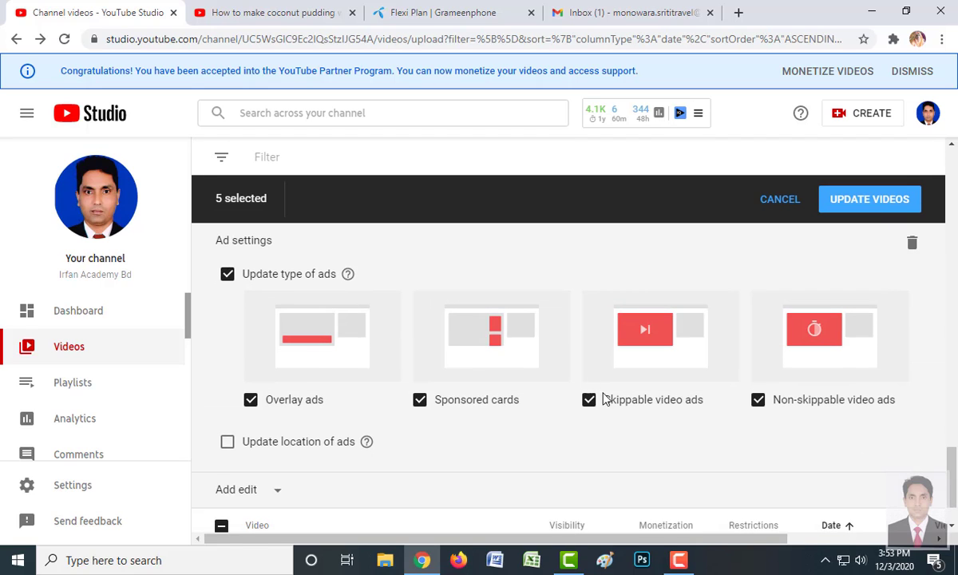
left_click(590, 401)
scroll(591, 409, "down", 1)
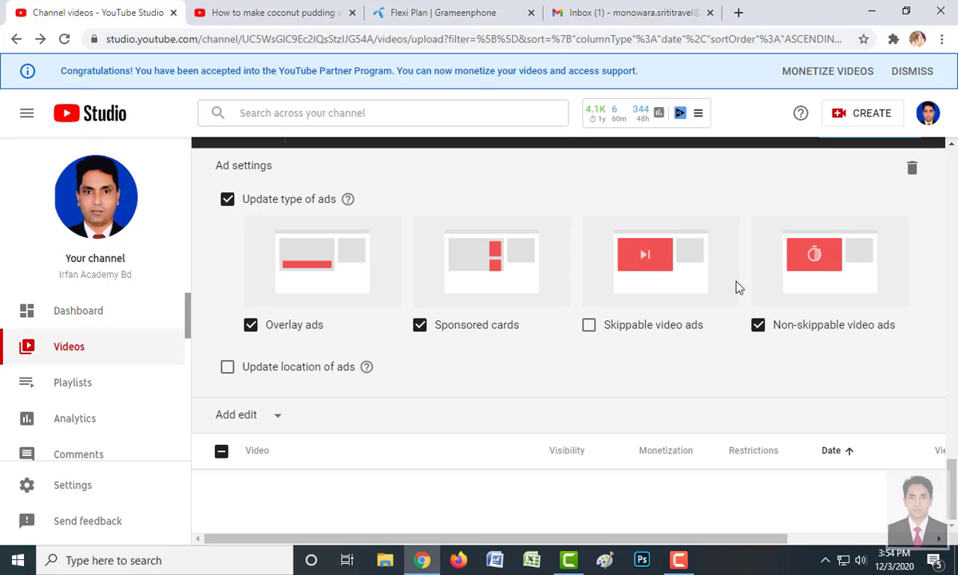
- Apply the ad settings update to the five selected videos, acknowledging the implications of the bulk action
left_click(277, 423)
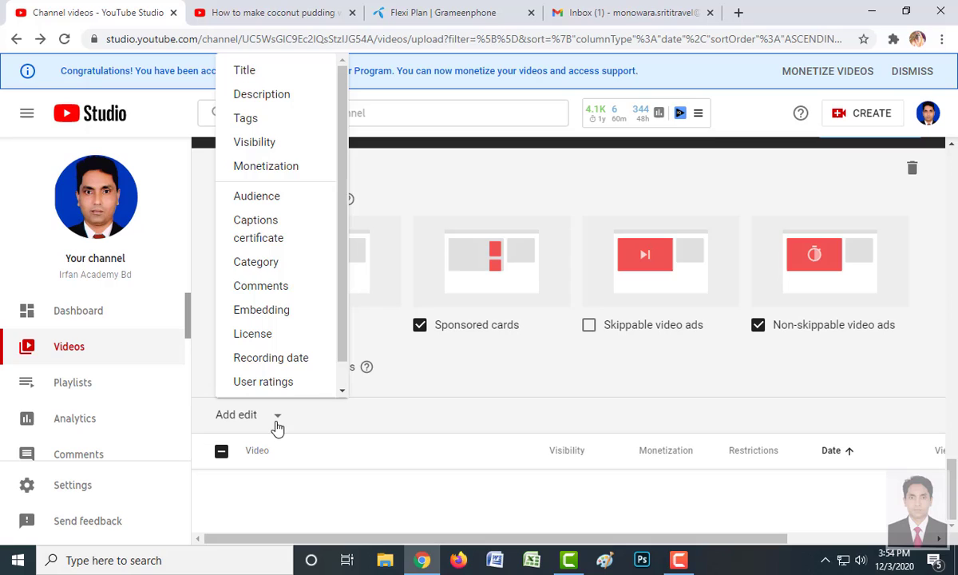
left_click(432, 447)
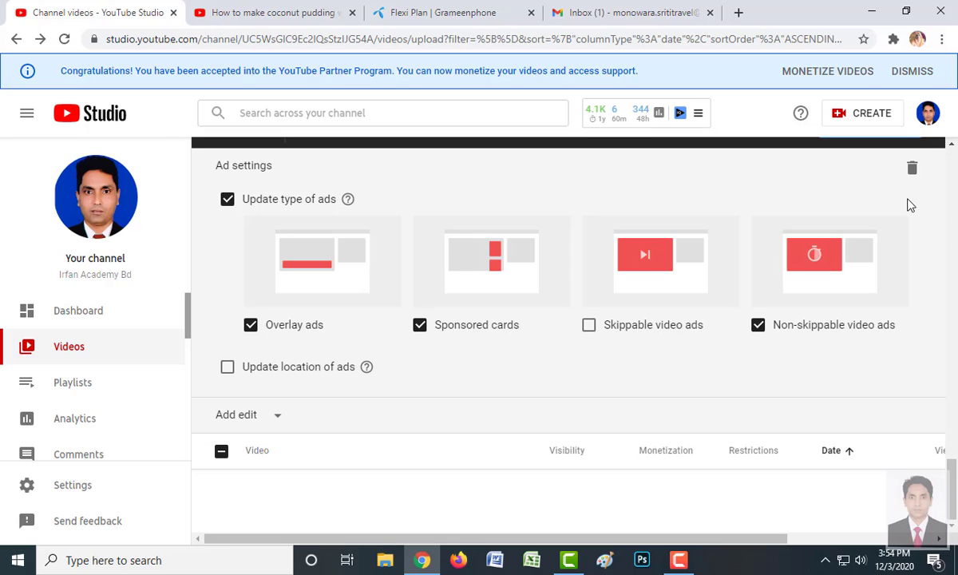
scroll(910, 205, "up", 2)
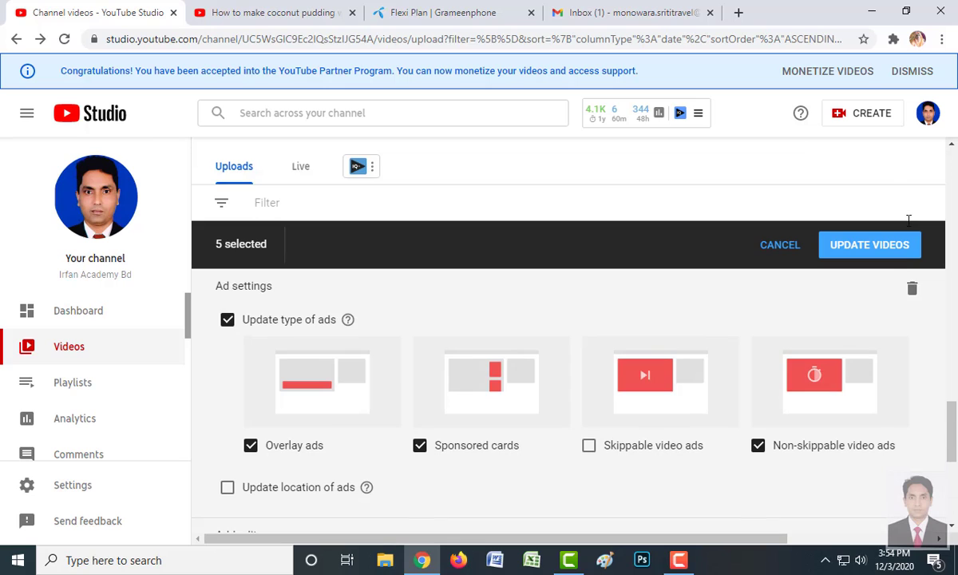
left_click(856, 250)
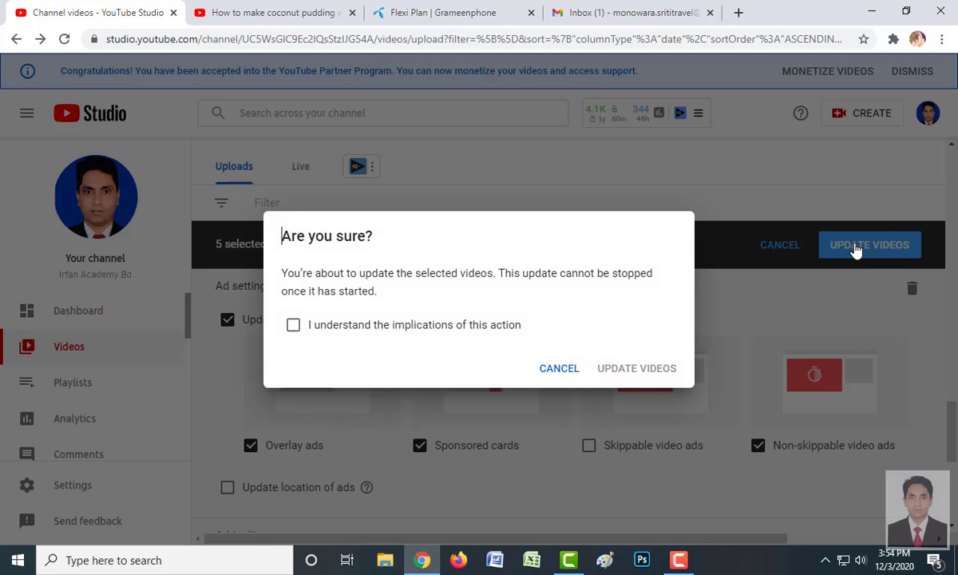
left_click(325, 328)
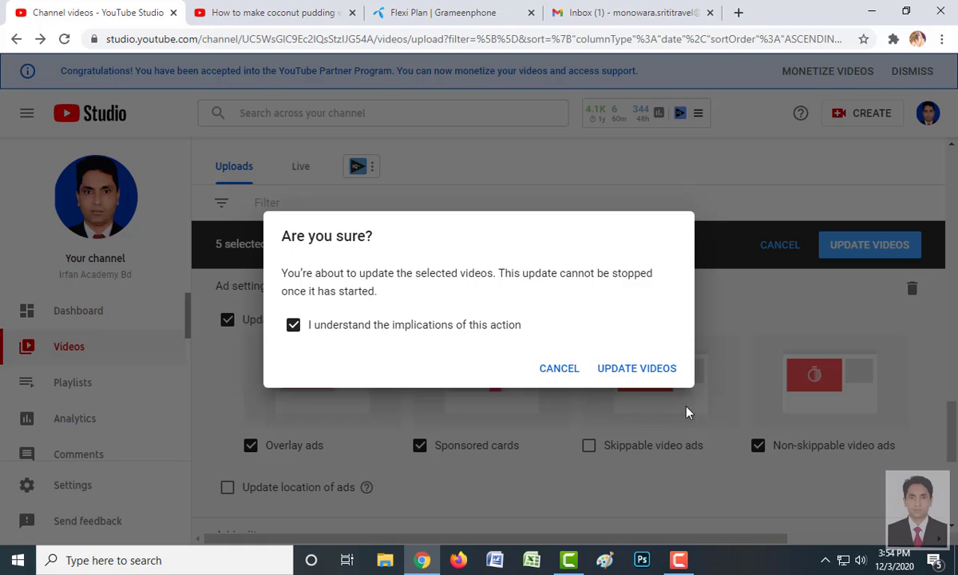
left_click(647, 372)
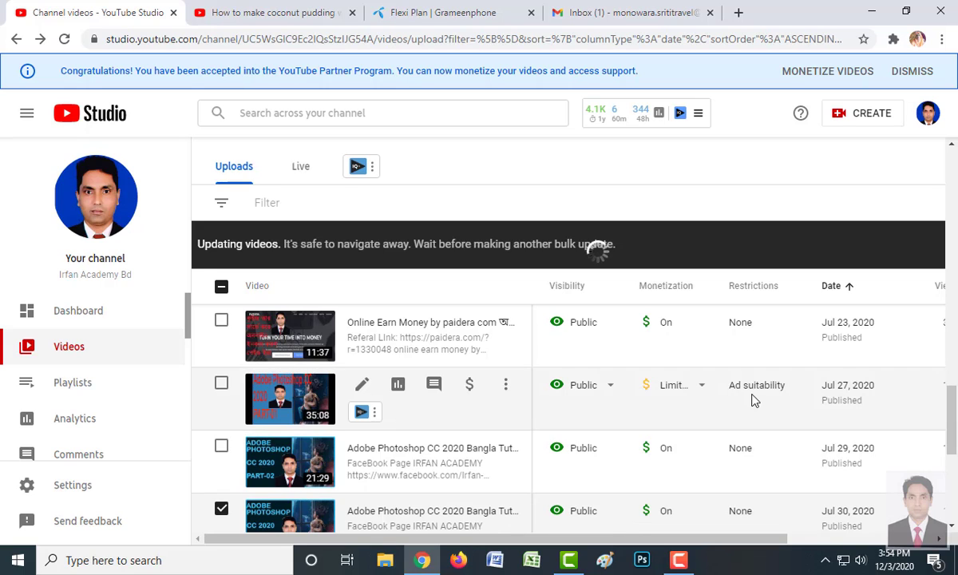
- Check the ad suitability restriction and monetization options of the Adobe Photoshop CC 2020 video published Jul 27, 2020
mouse_move(754, 397)
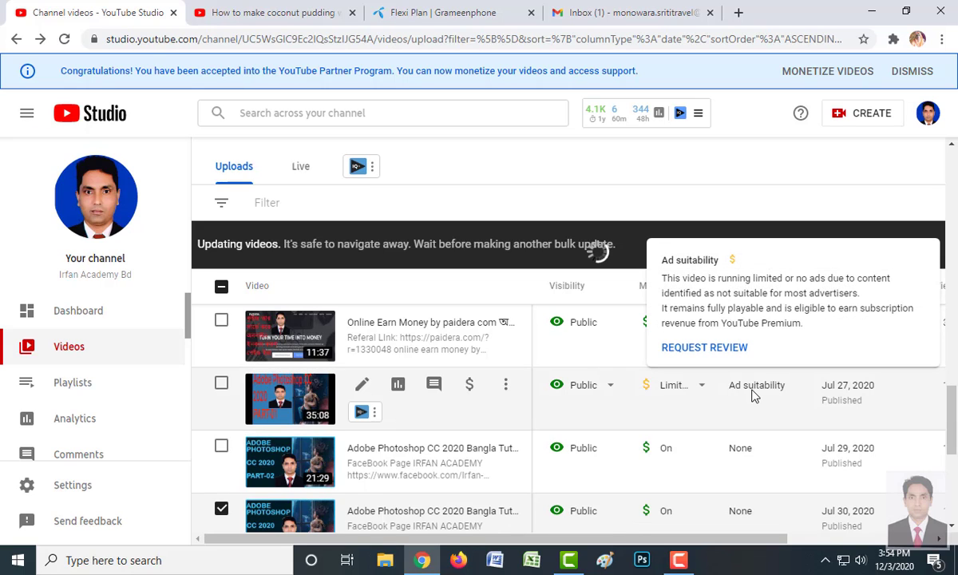
left_click(703, 387)
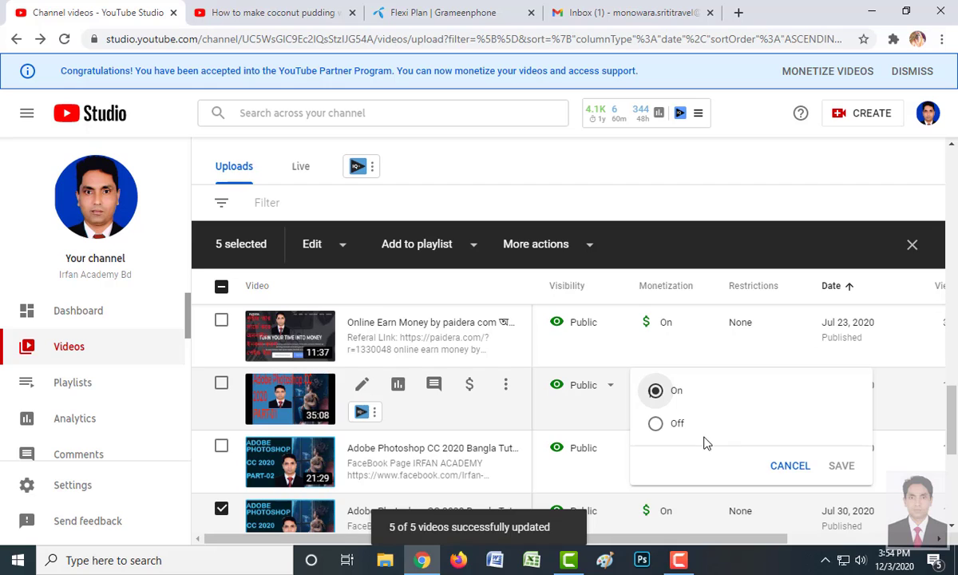
left_click(931, 325)
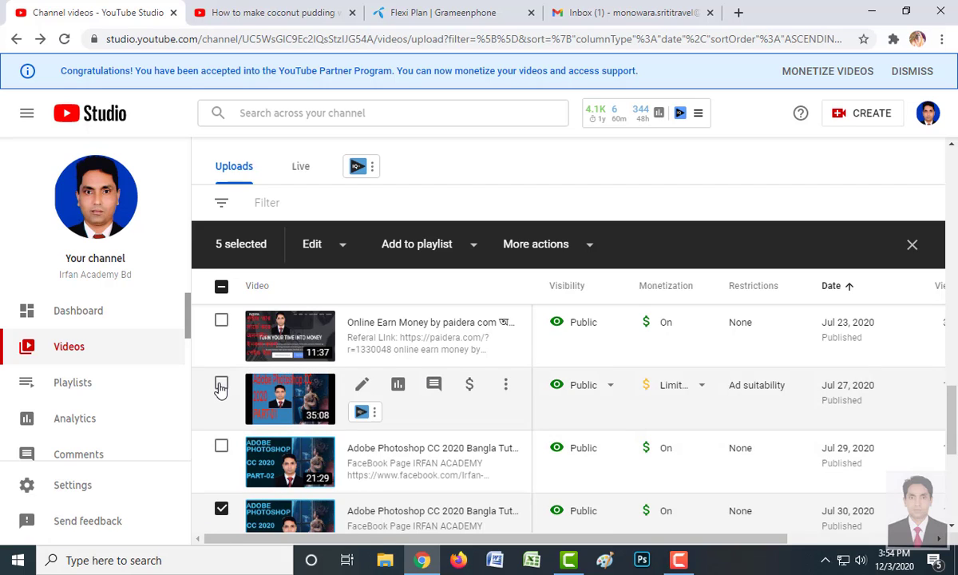
left_click(221, 385)
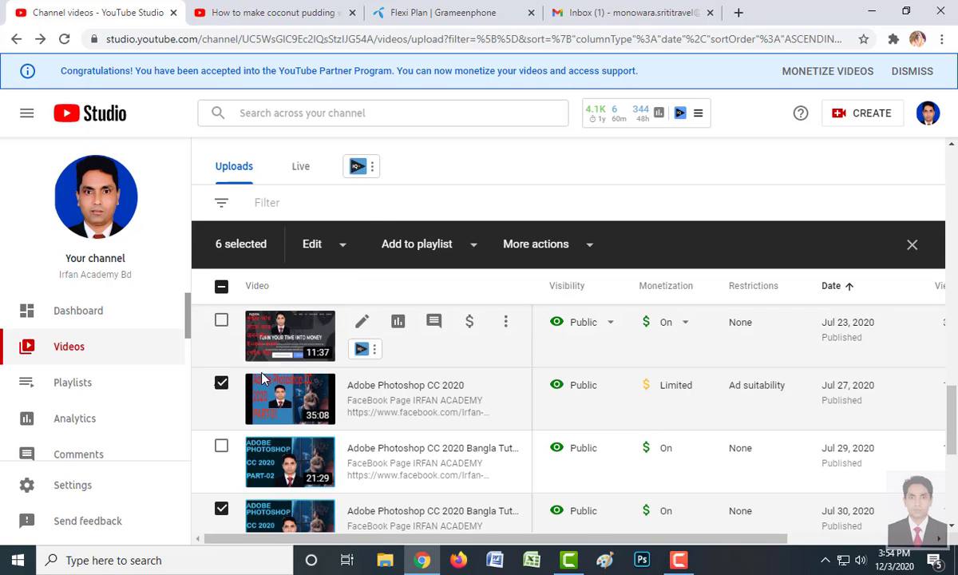
left_click(222, 385)
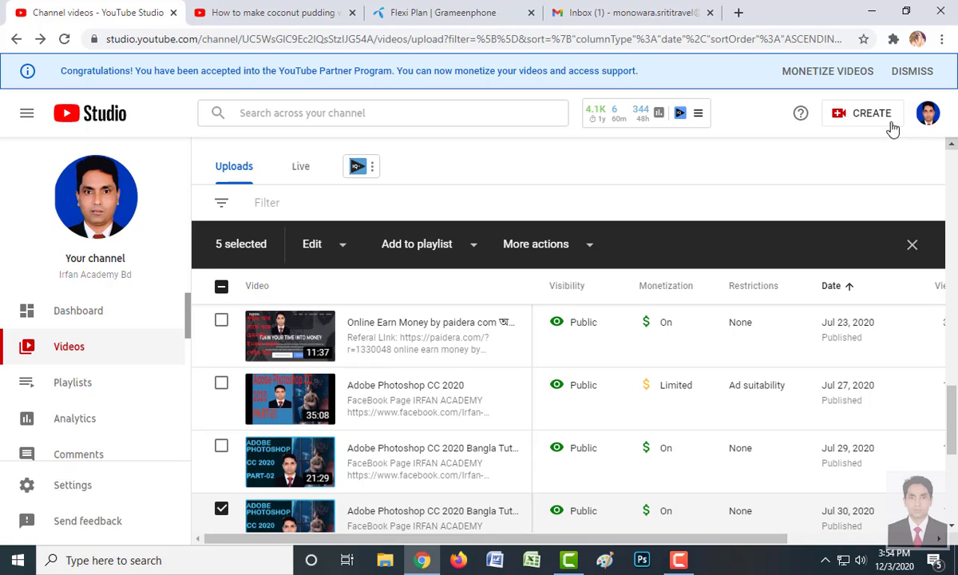
- Reload the uploads list and permanently delete the Adobe Photoshop CC 2020 video published Jul 27, 2020
left_click(65, 39)
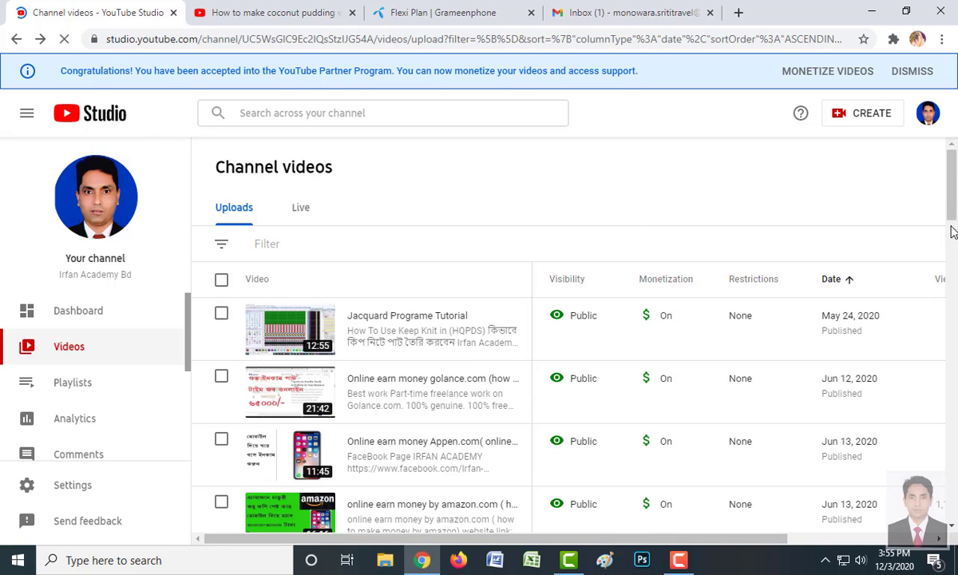
left_click_drag(952, 231, 952, 371)
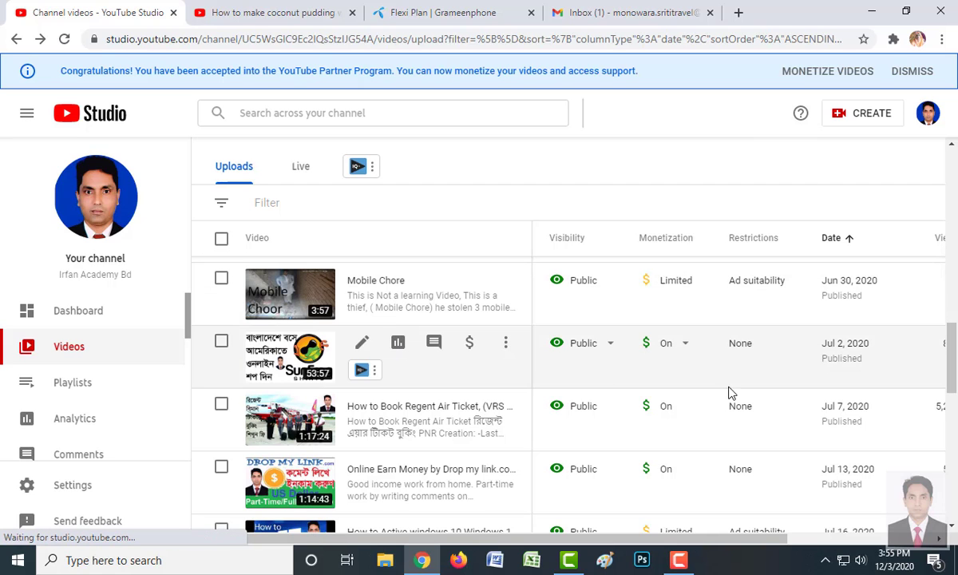
left_click_drag(950, 342, 951, 399)
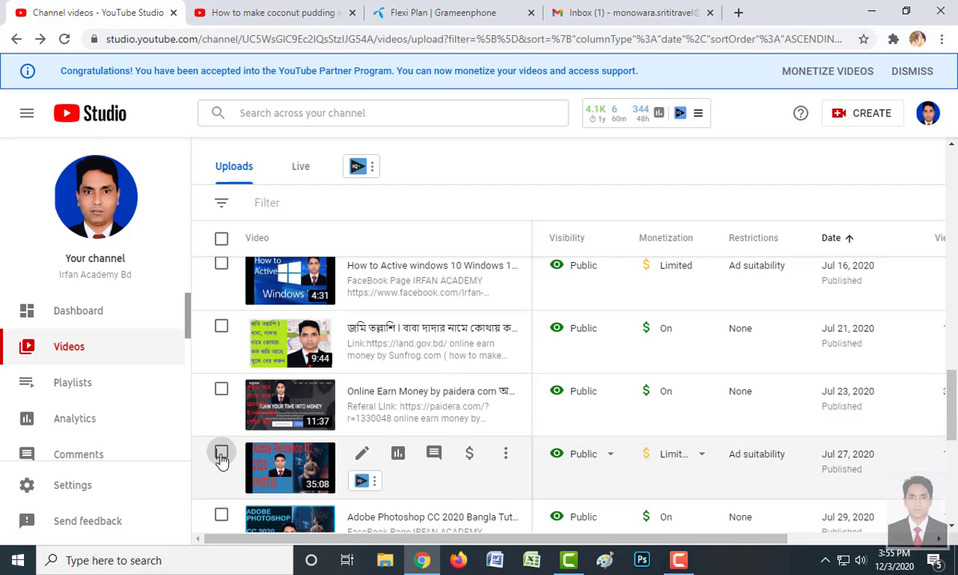
left_click(222, 453)
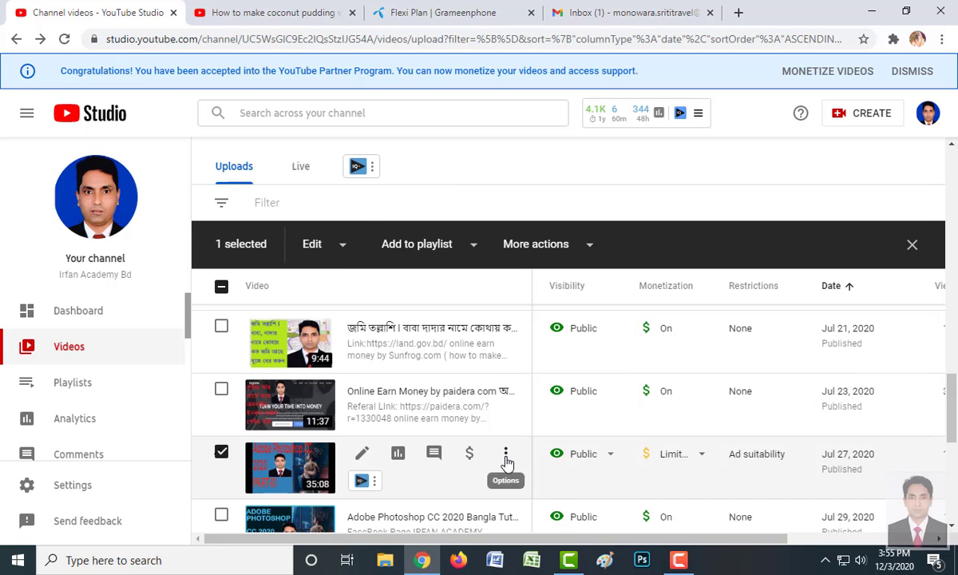
left_click(504, 457)
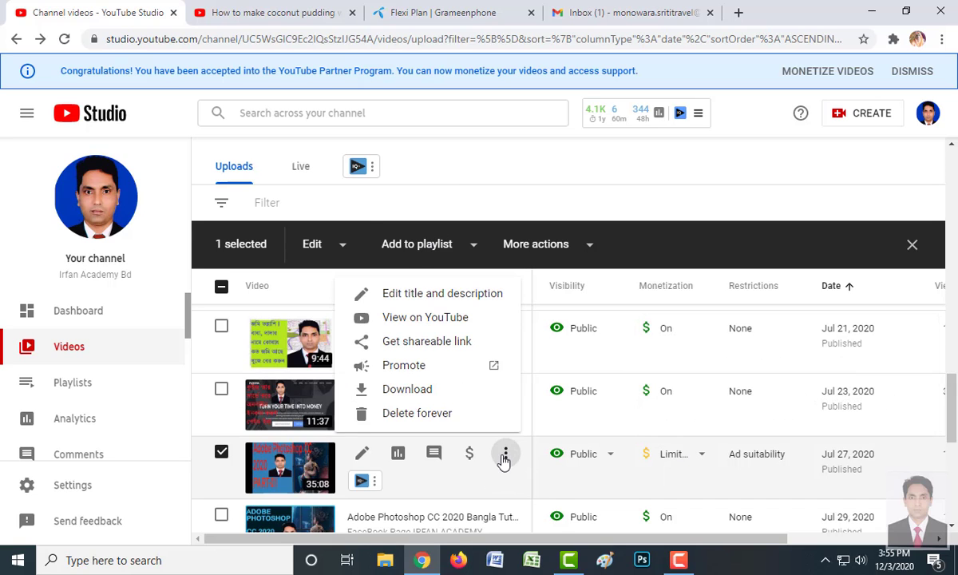
left_click(431, 415)
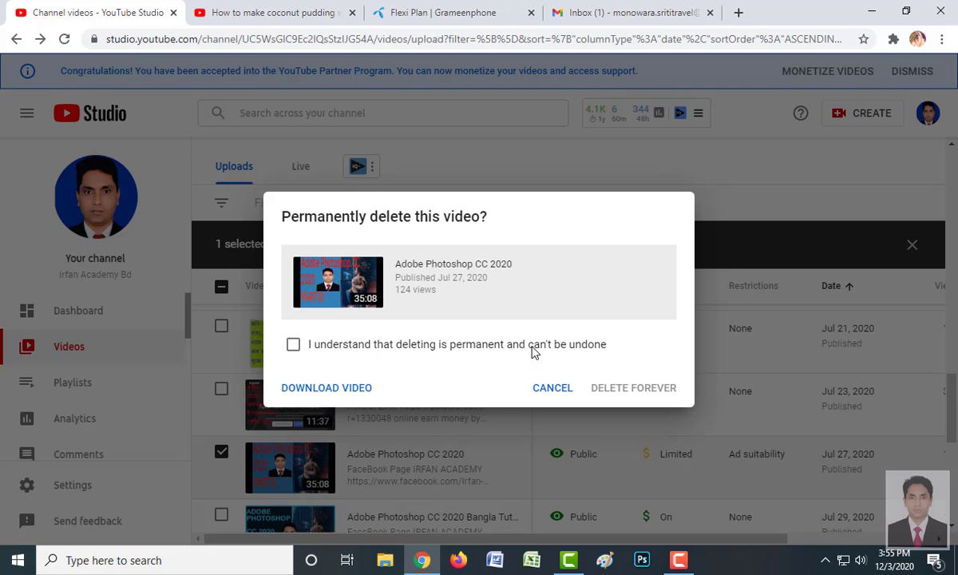
left_click(534, 352)
left_click(628, 389)
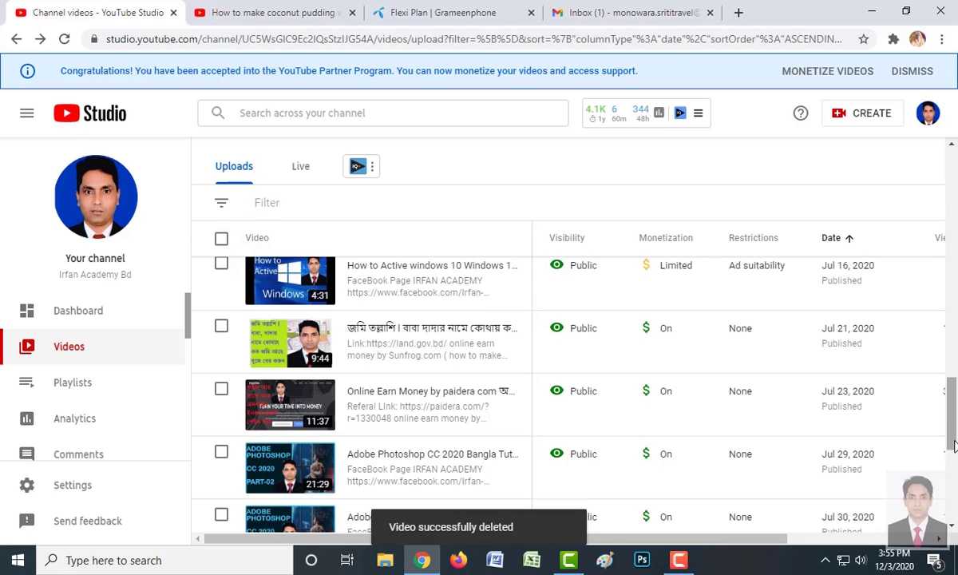
- Examine the monetization status and ad suitability restrictions of the remaining uploads
scroll(953, 429, "down", 5)
scroll(950, 429, "up", 5)
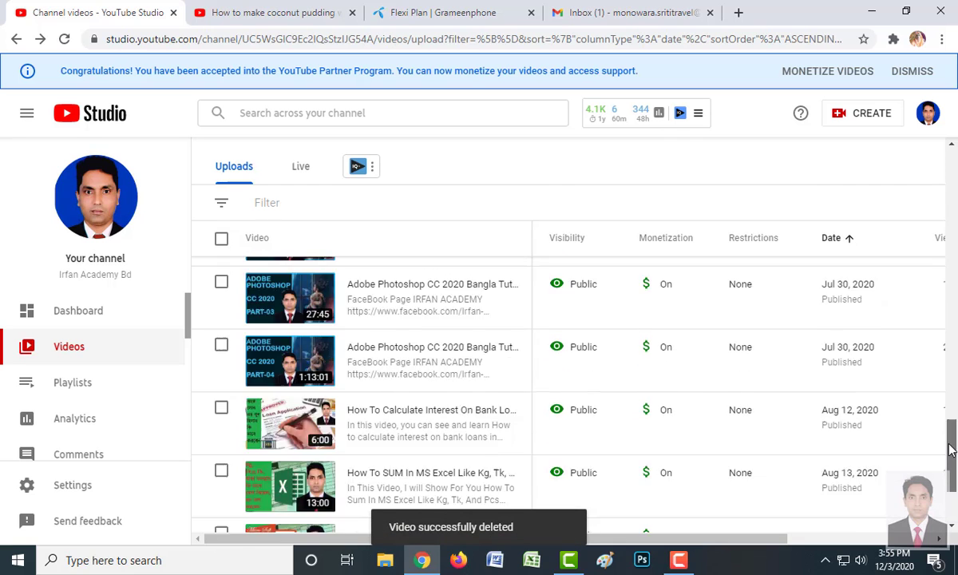
left_click_drag(950, 429, 952, 397)
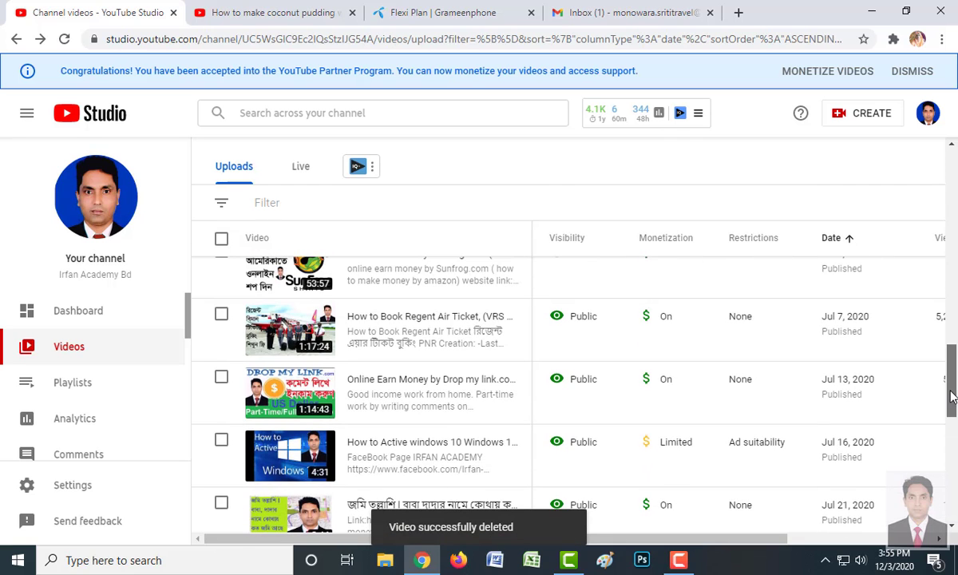
mouse_move(483, 474)
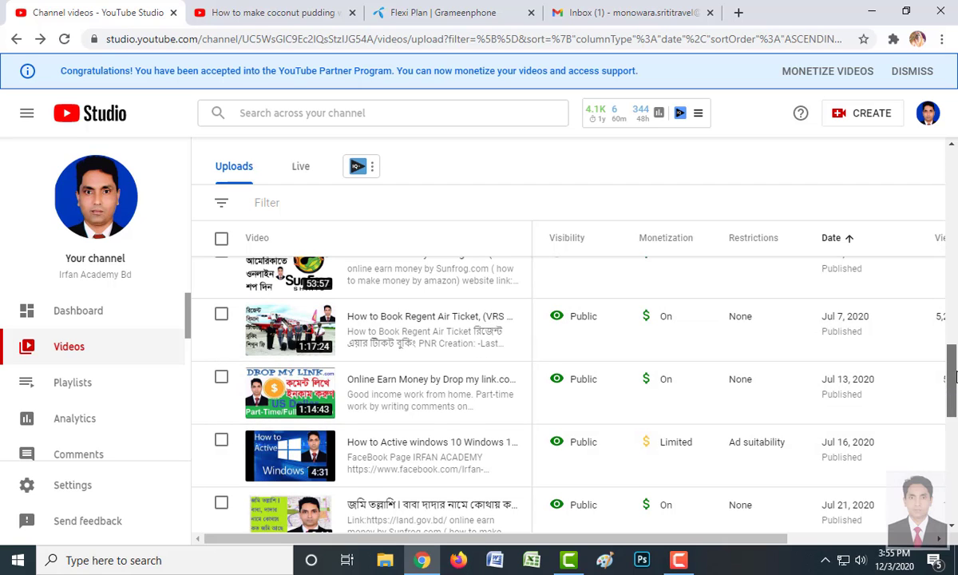
left_click_drag(954, 375, 956, 342)
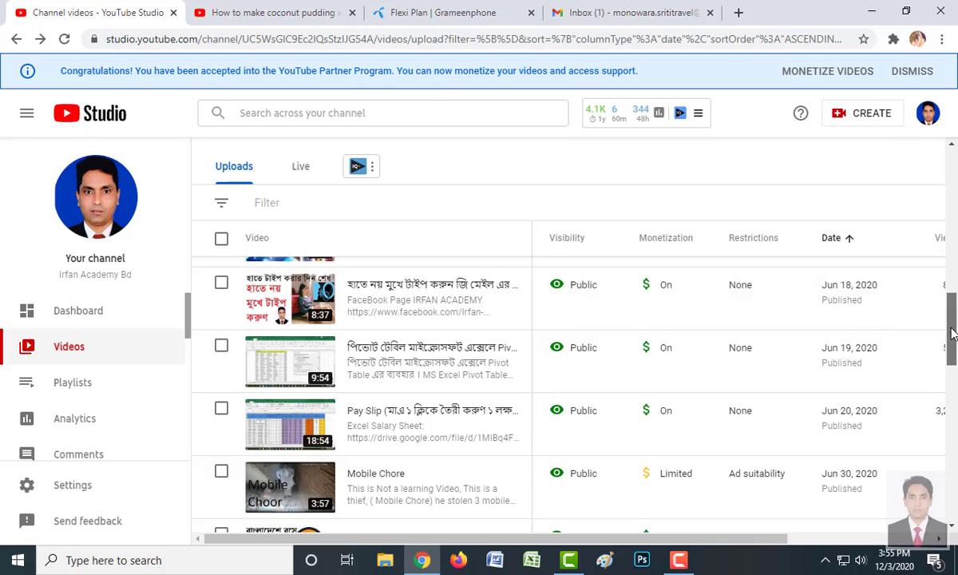
left_click_drag(952, 333, 953, 402)
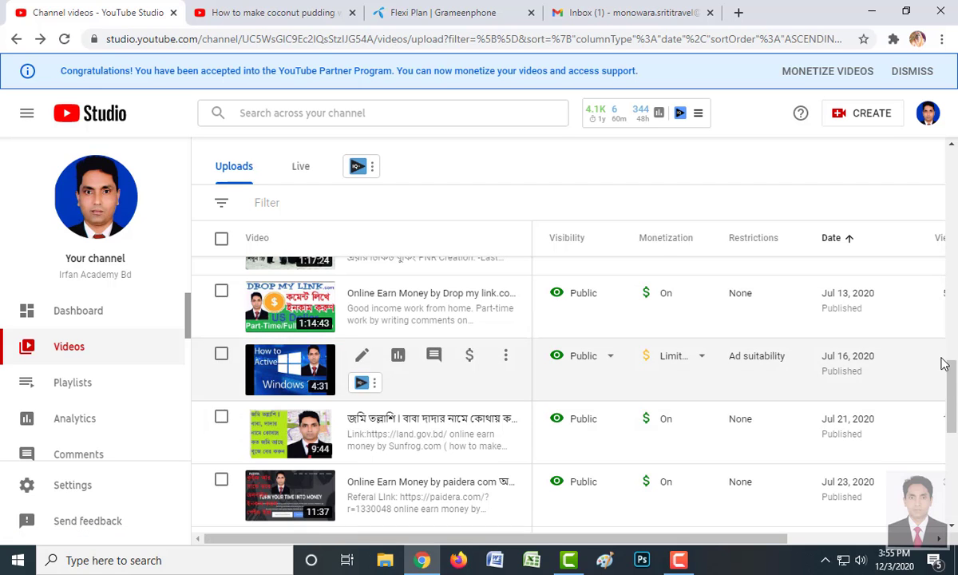
left_click_drag(951, 367, 950, 286)
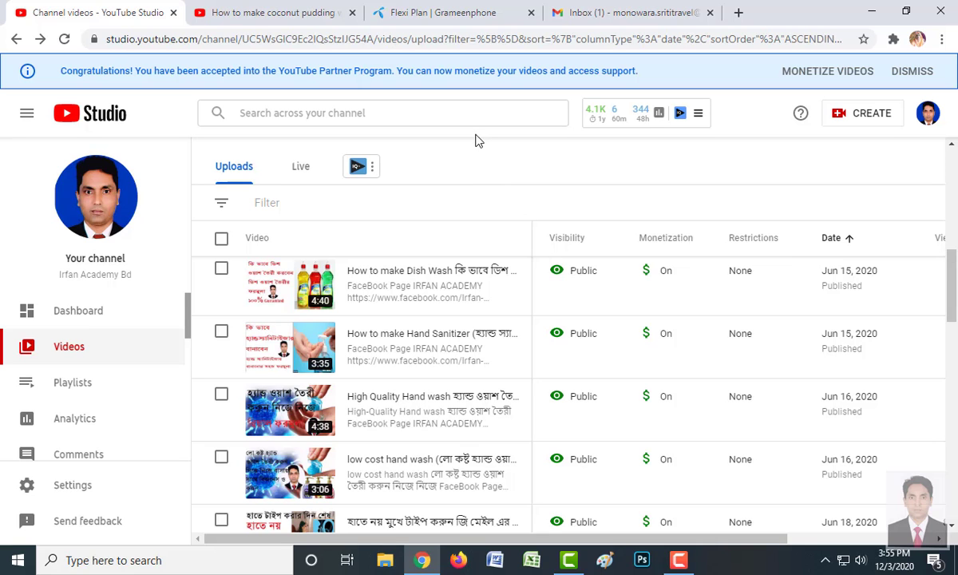
scroll(473, 181, "down", 2)
scroll(463, 192, "down", 2)
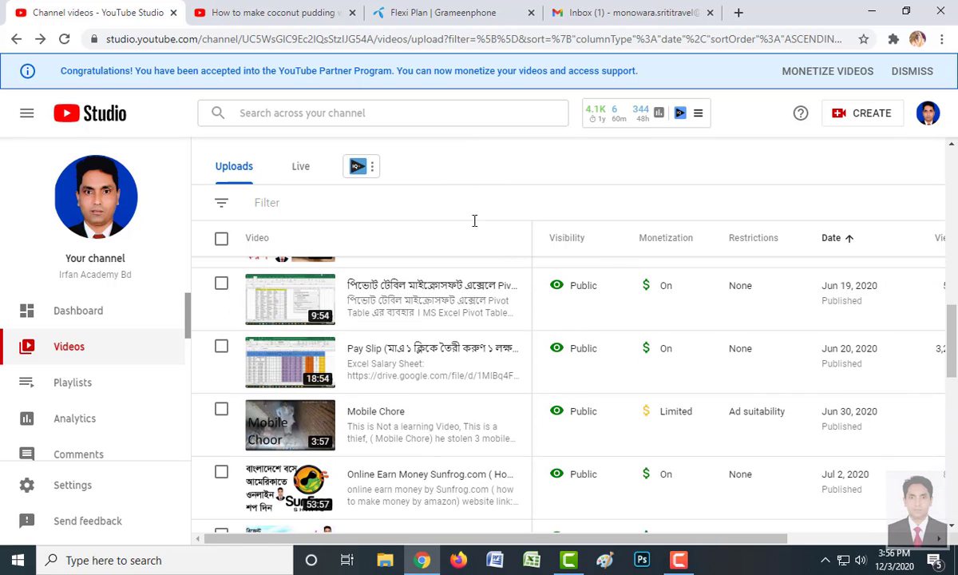
scroll(607, 376, "down", 2)
scroll(638, 389, "down", 7)
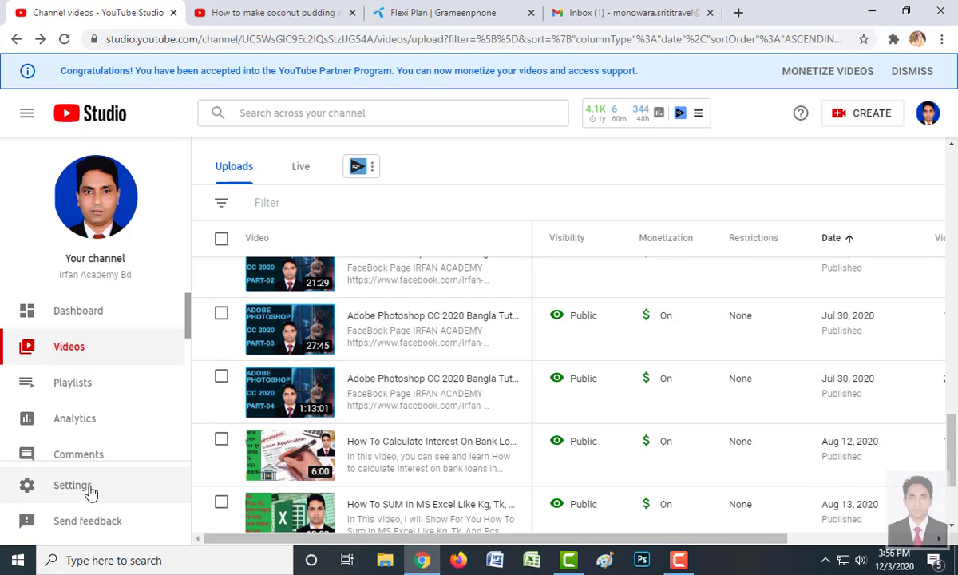
- In the channel settings, exclude skippable video ads from the default monetization ad types for uploads
left_click(83, 488)
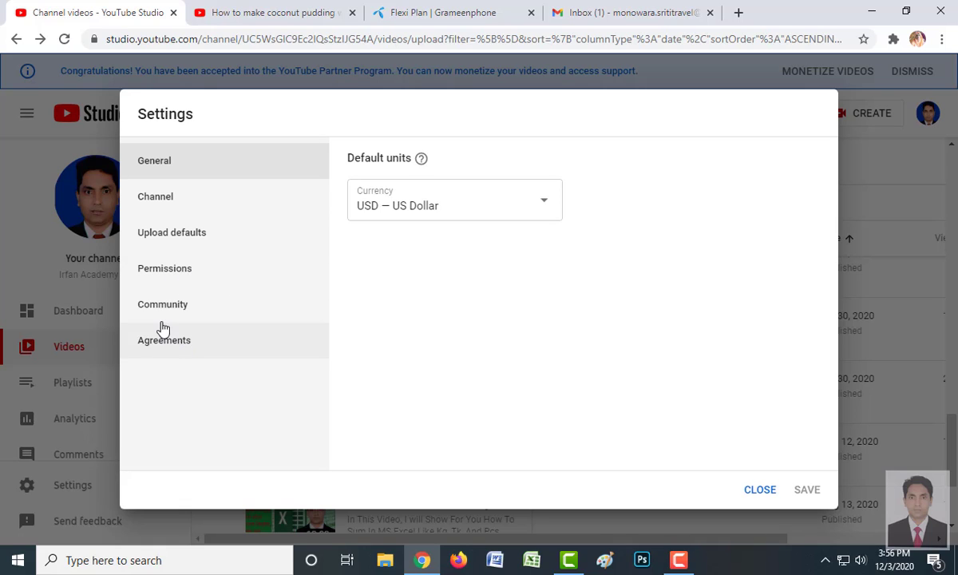
left_click(157, 274)
left_click(166, 166)
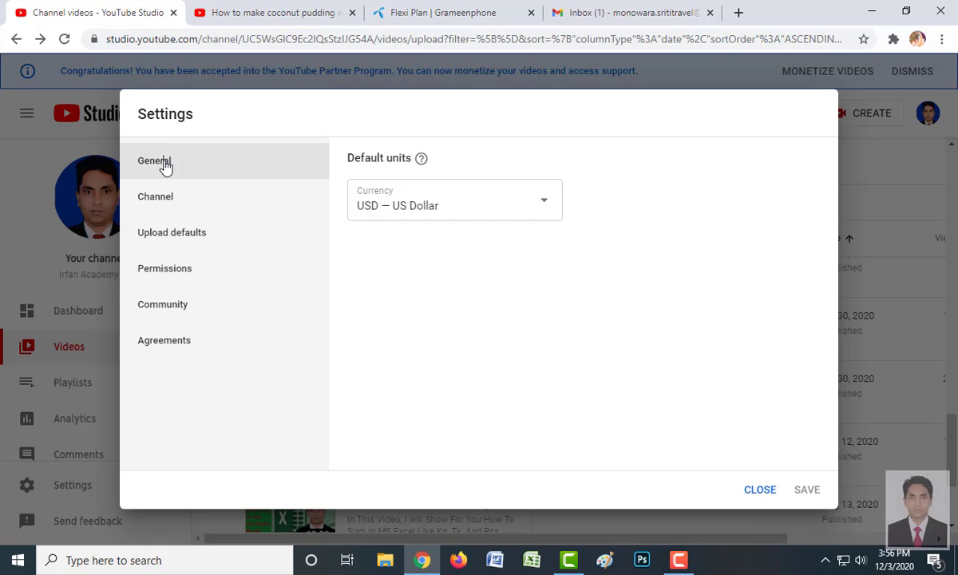
left_click(159, 207)
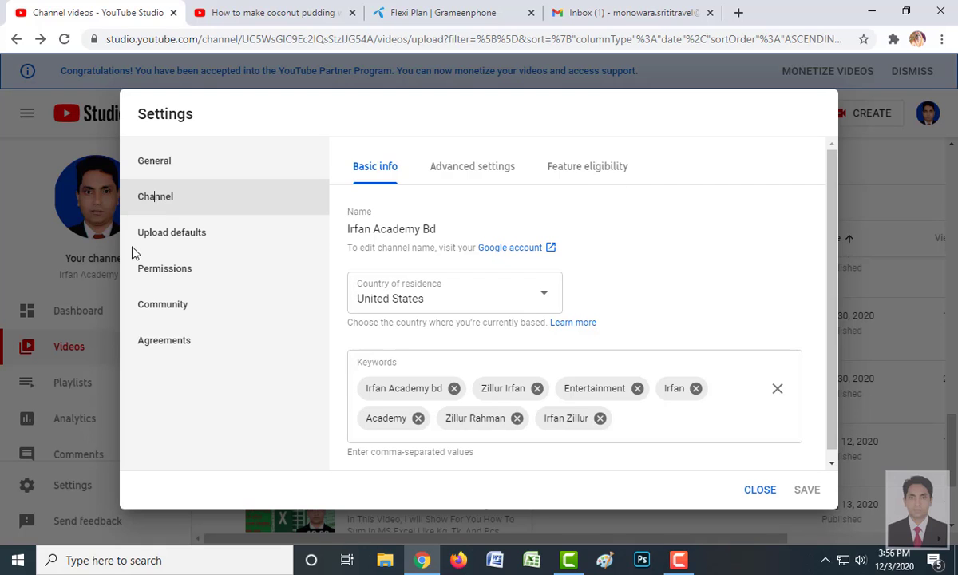
left_click(164, 240)
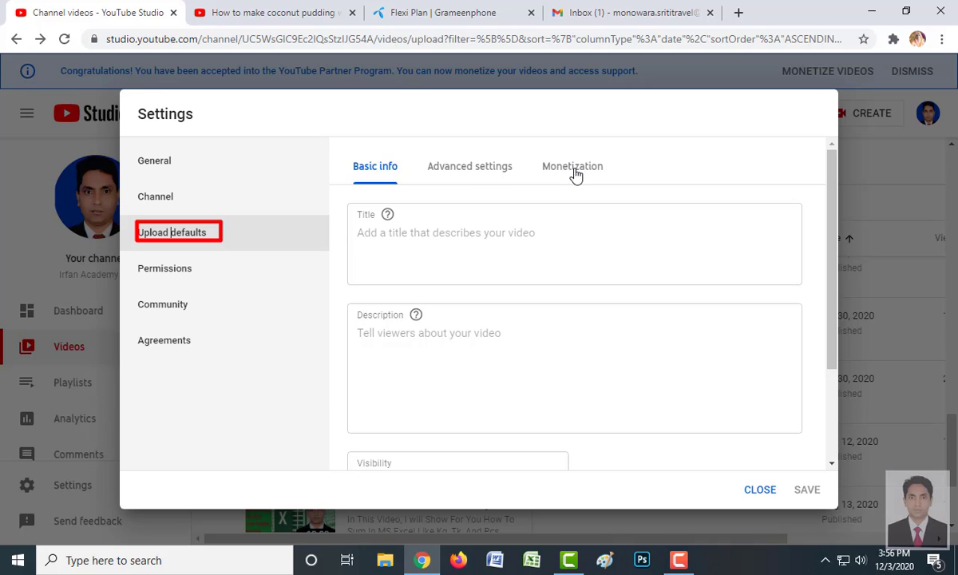
left_click(574, 171)
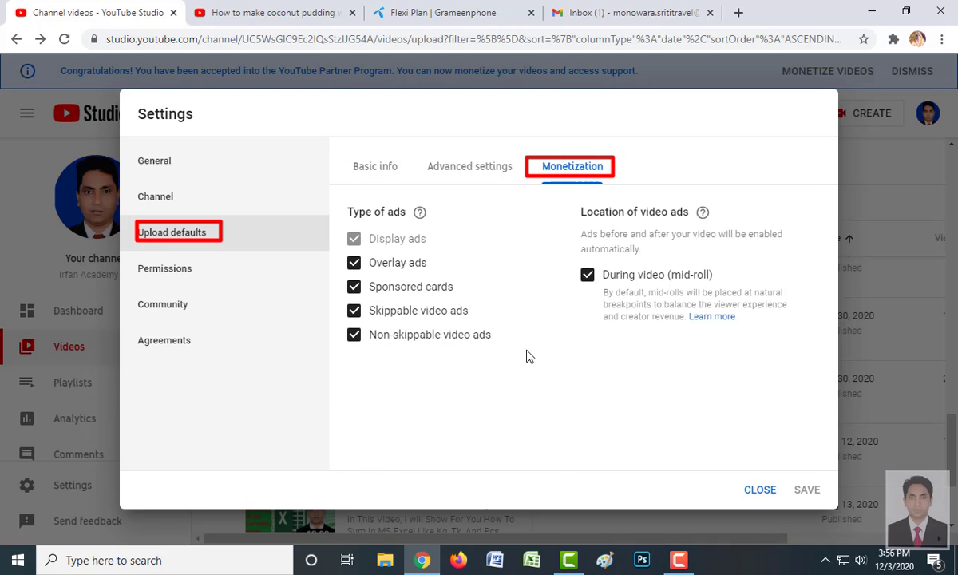
left_click(355, 313)
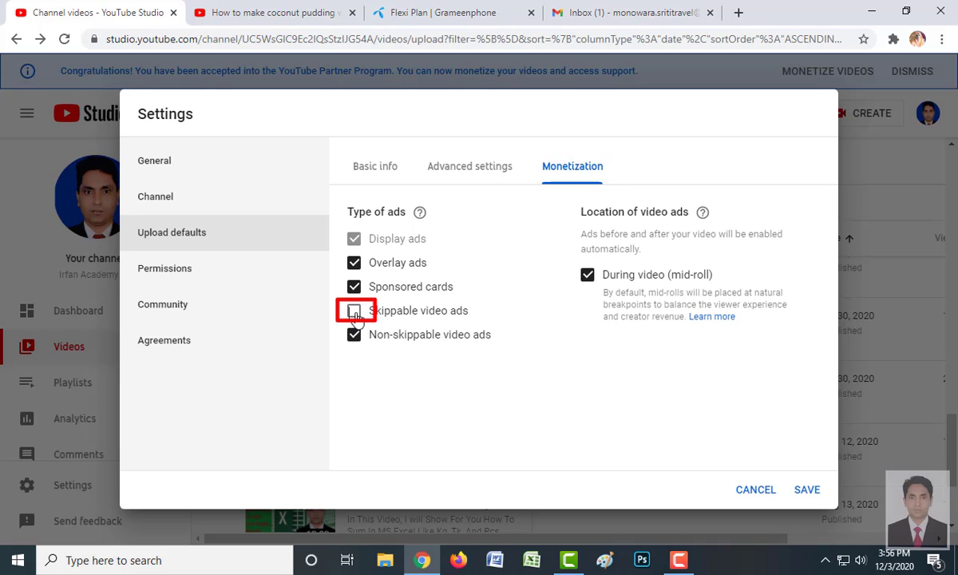
- Recheck the monetization upload defaults, save the channel settings and reload the channel videos page
left_click(168, 275)
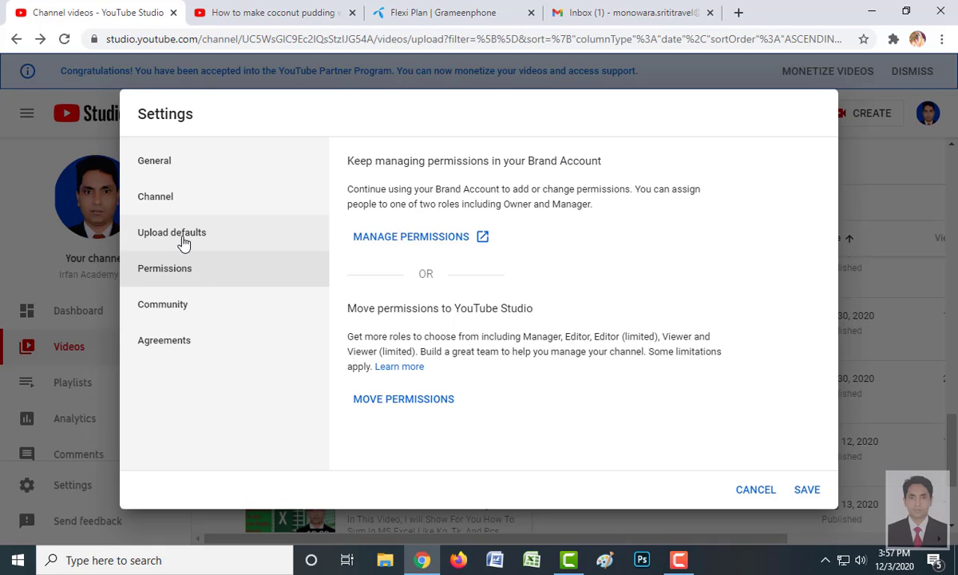
left_click(172, 236)
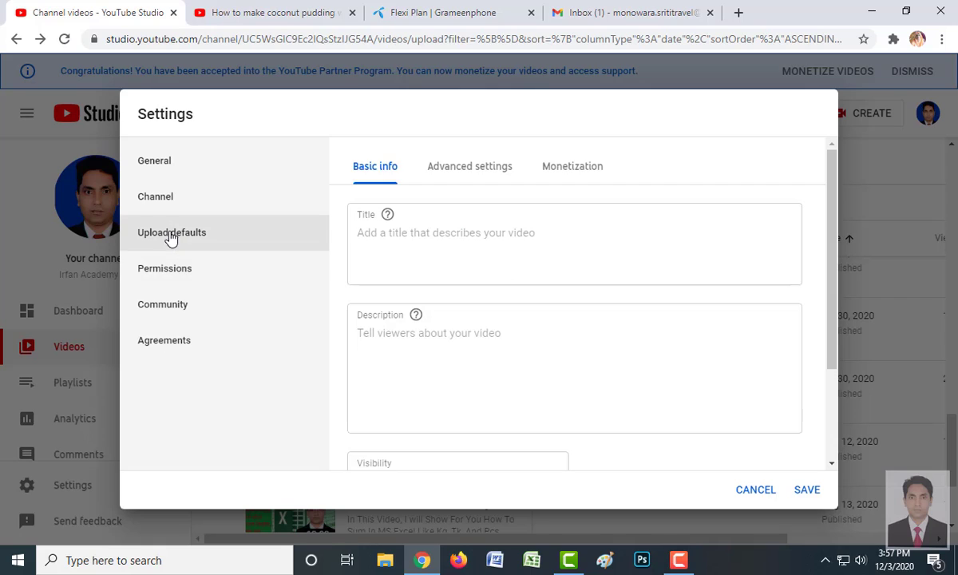
left_click(583, 176)
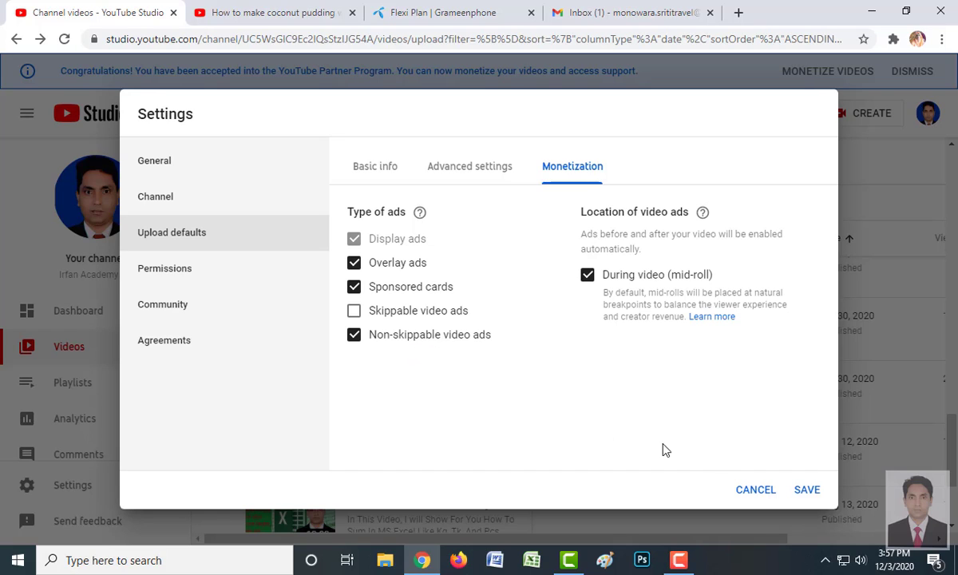
left_click(808, 493)
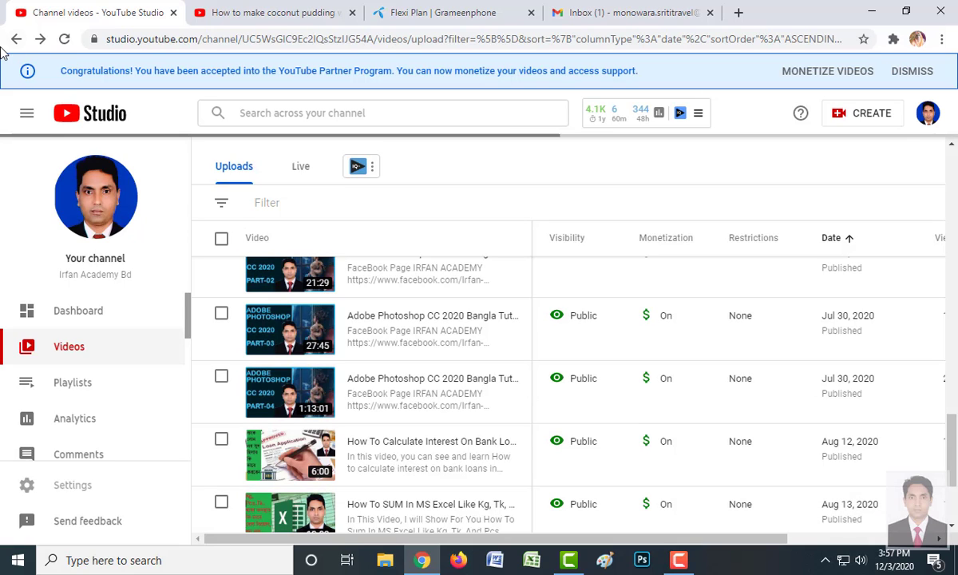
left_click(65, 40)
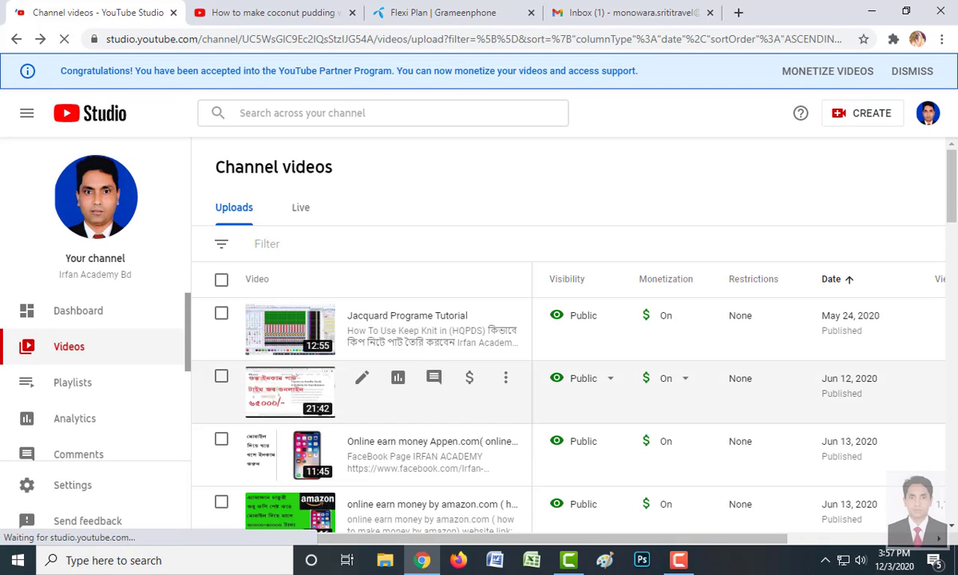
mouse_move(952, 188)
left_mouse_down()
mouse_move(952, 398)
mouse_move(953, 177)
left_mouse_up()
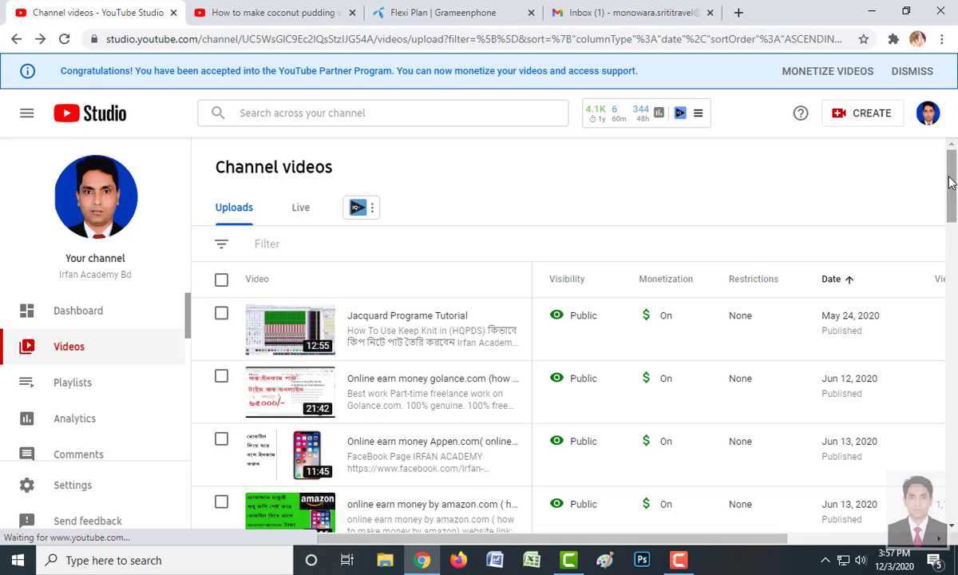
mouse_move(953, 179)
left_mouse_down()
mouse_move(953, 225)
mouse_move(952, 160)
left_mouse_up()
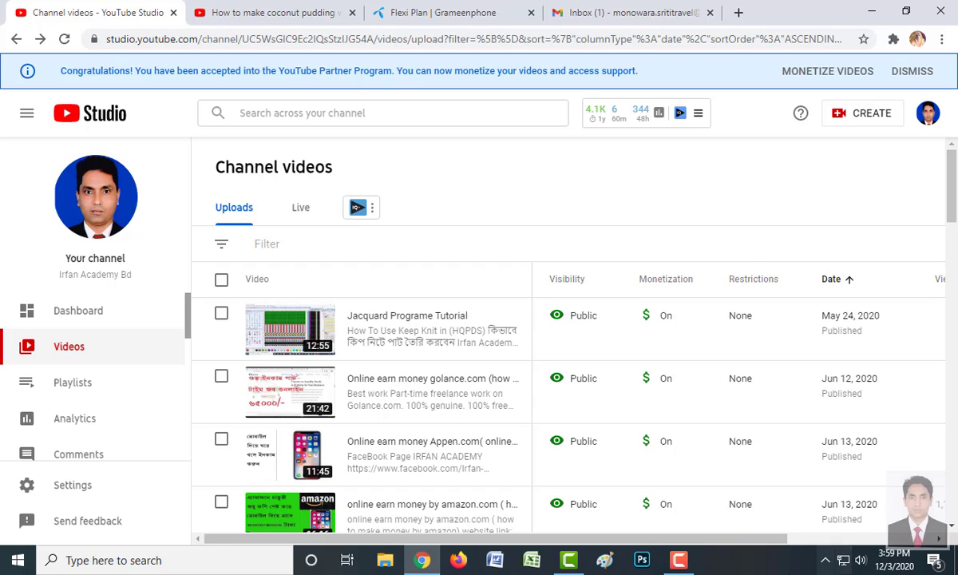
left_click(680, 564)
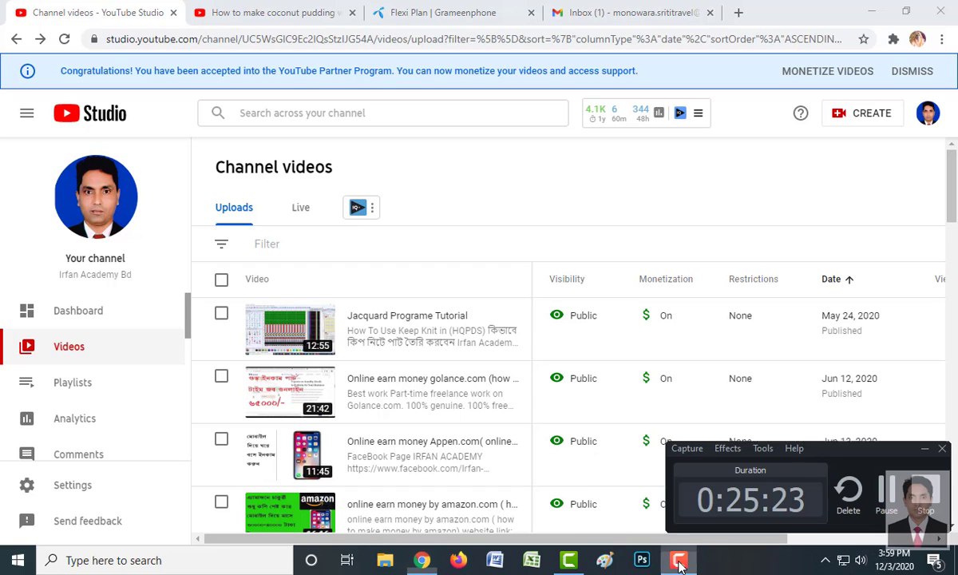